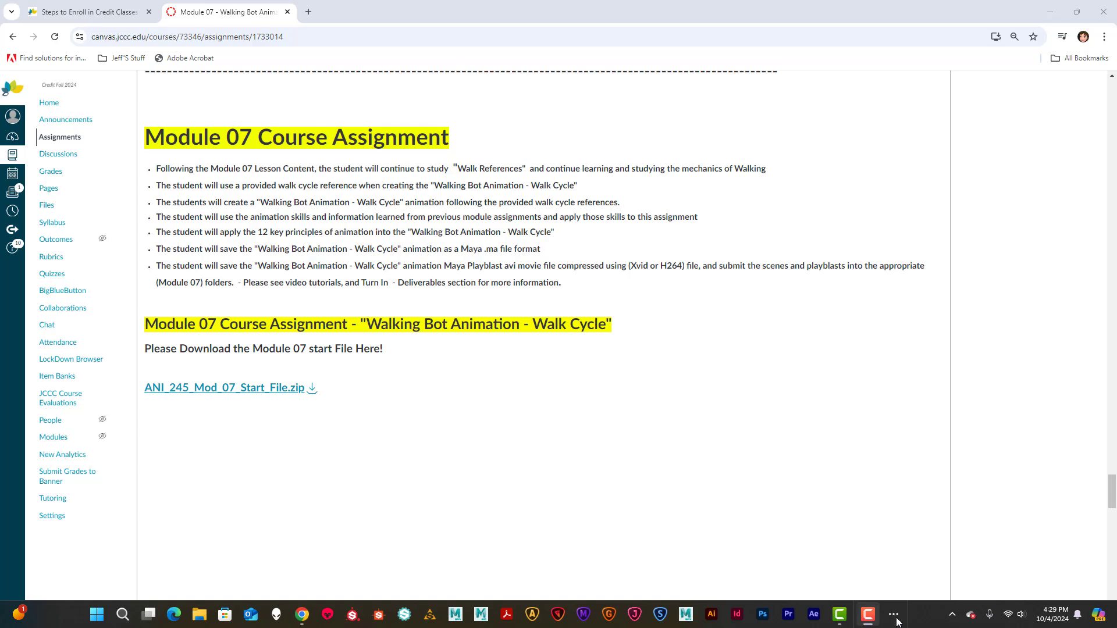
Switch to Maya and set the project to the ANI_245_Mod_07_Start_File folder on the T7 Shield (G:) drive.
{"action": "left_click", "coordinate": [895, 616]}
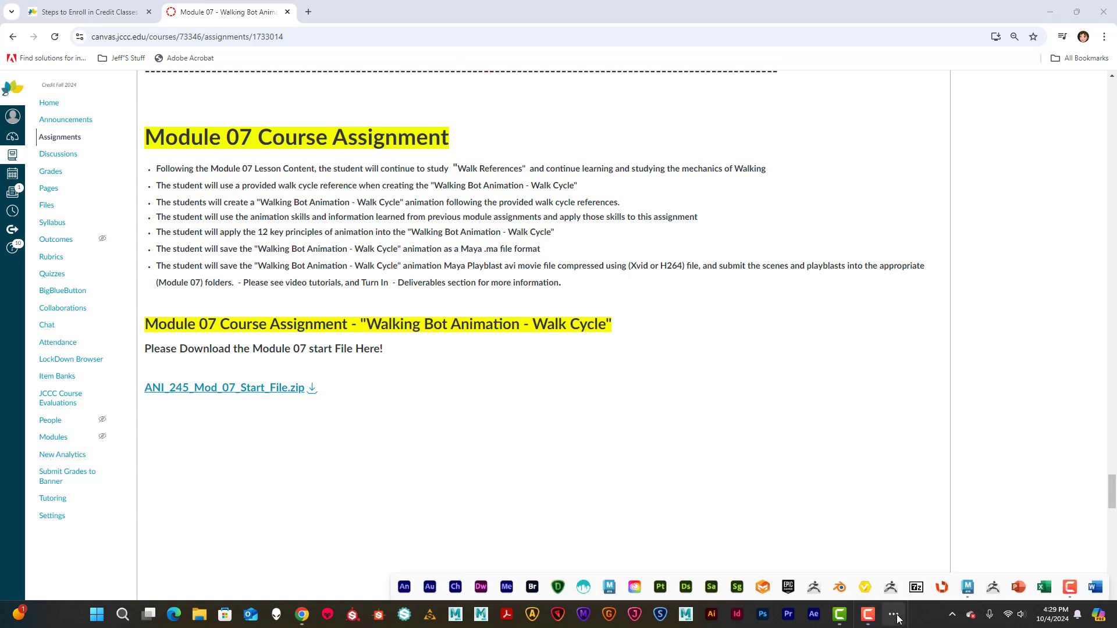
{"action": "left_click", "coordinate": [967, 580]}
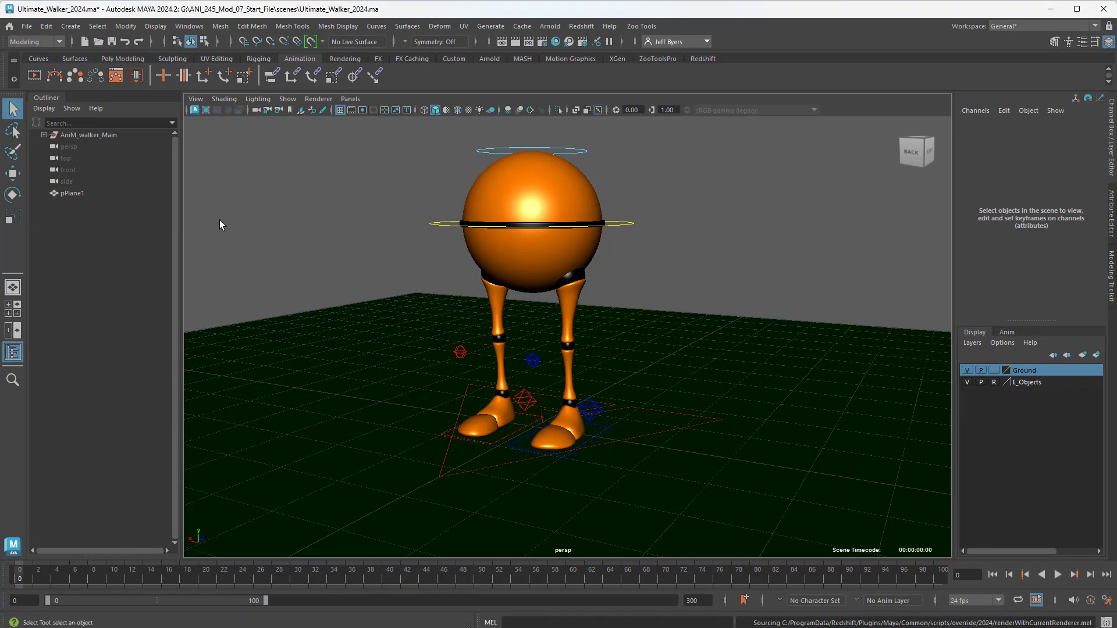
{"action": "left_click", "coordinate": [27, 26]}
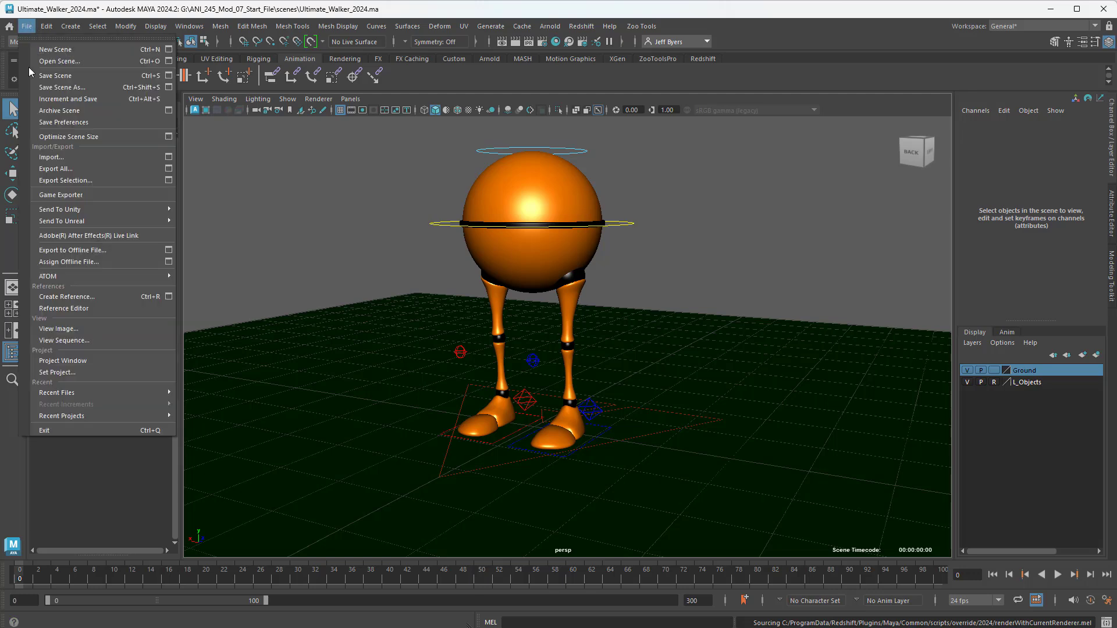
{"action": "left_click", "coordinate": [62, 373]}
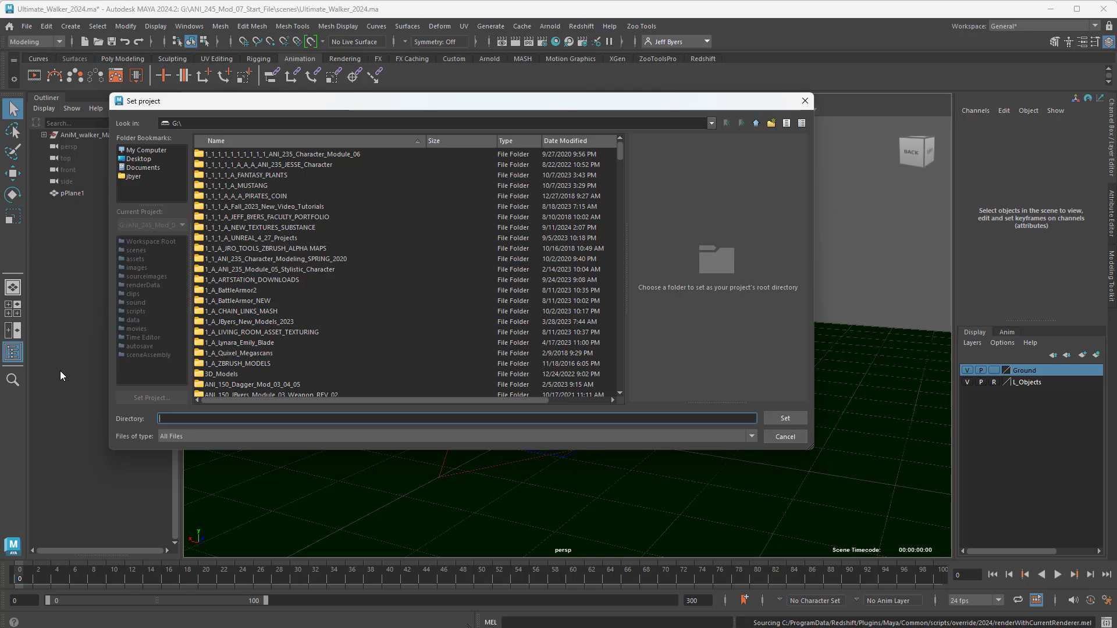
{"action": "left_click", "coordinate": [137, 153]}
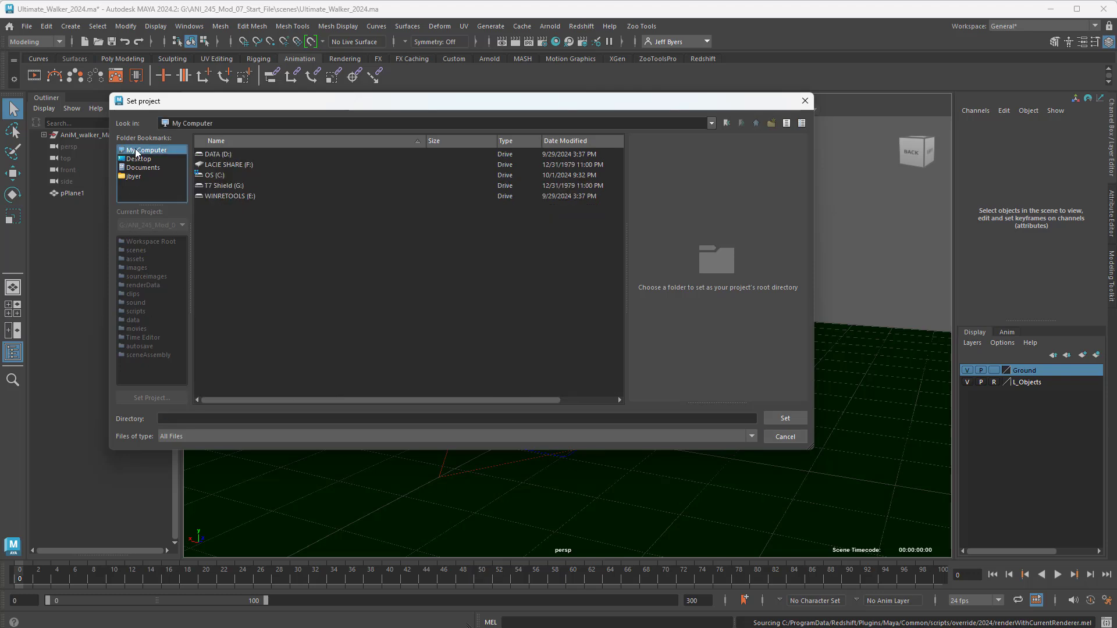
{"action": "left_click", "coordinate": [220, 185]}
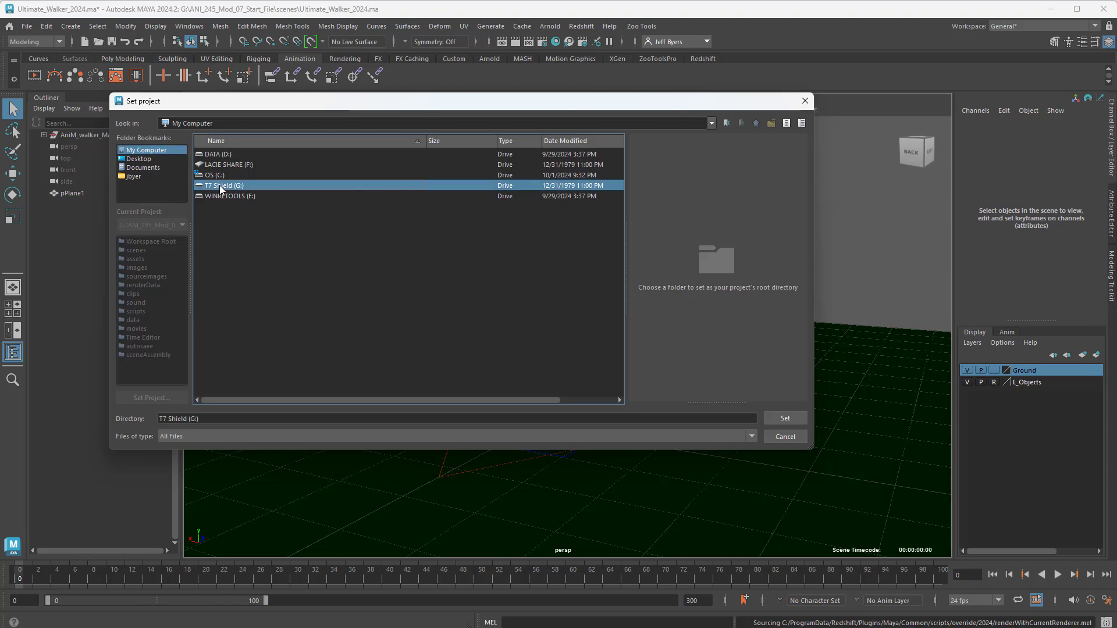
{"action": "double_click", "coordinate": [219, 186]}
{"action": "scroll", "coordinate": [348, 279], "scroll_direction": "down", "scroll_amount": 8}
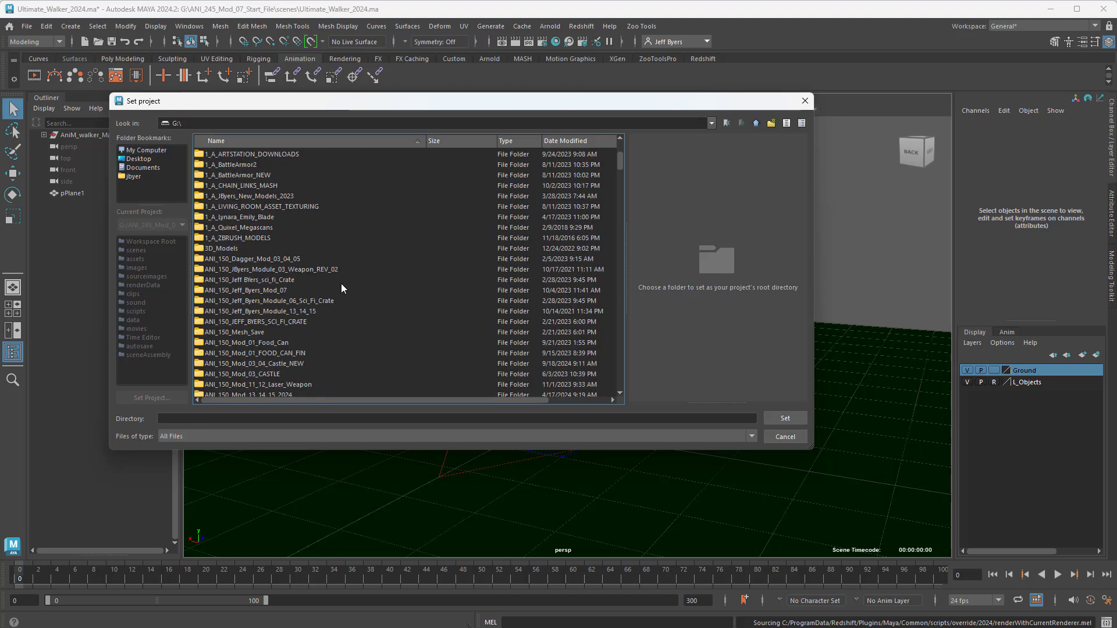
{"action": "scroll", "coordinate": [340, 281], "scroll_direction": "down", "scroll_amount": 6}
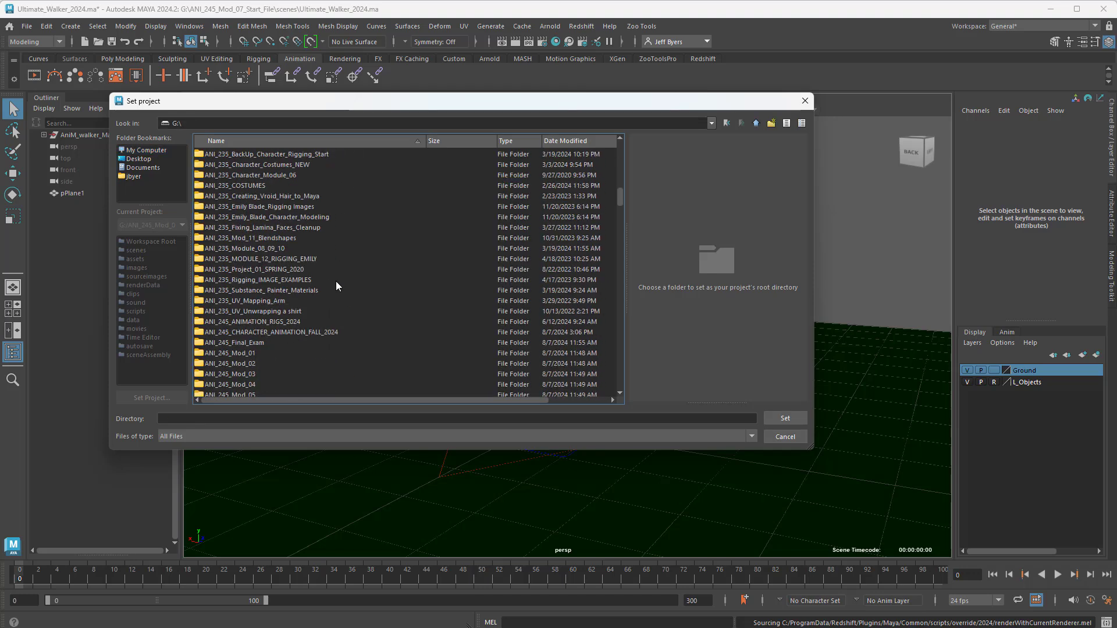
{"action": "scroll", "coordinate": [336, 283], "scroll_direction": "down", "scroll_amount": 2}
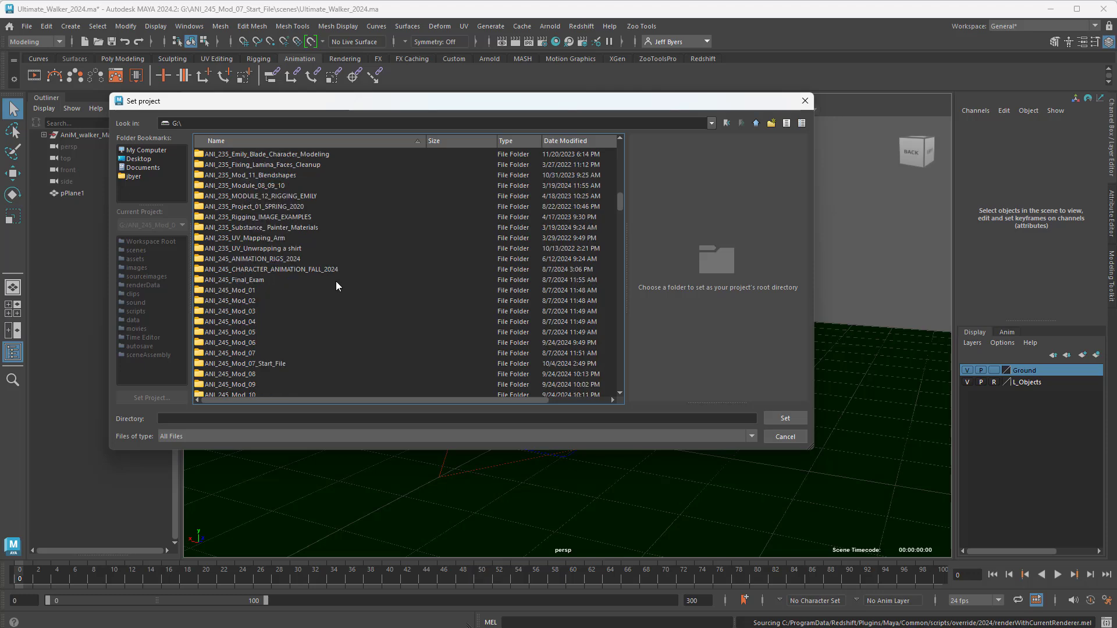
{"action": "left_click", "coordinate": [256, 330]}
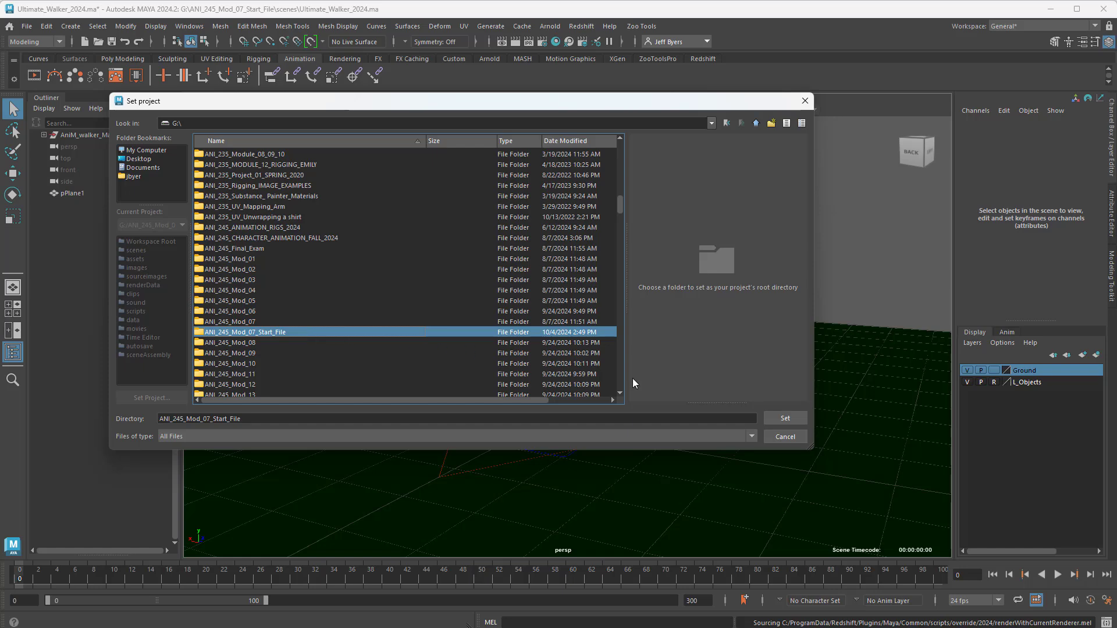
{"action": "left_click", "coordinate": [788, 417]}
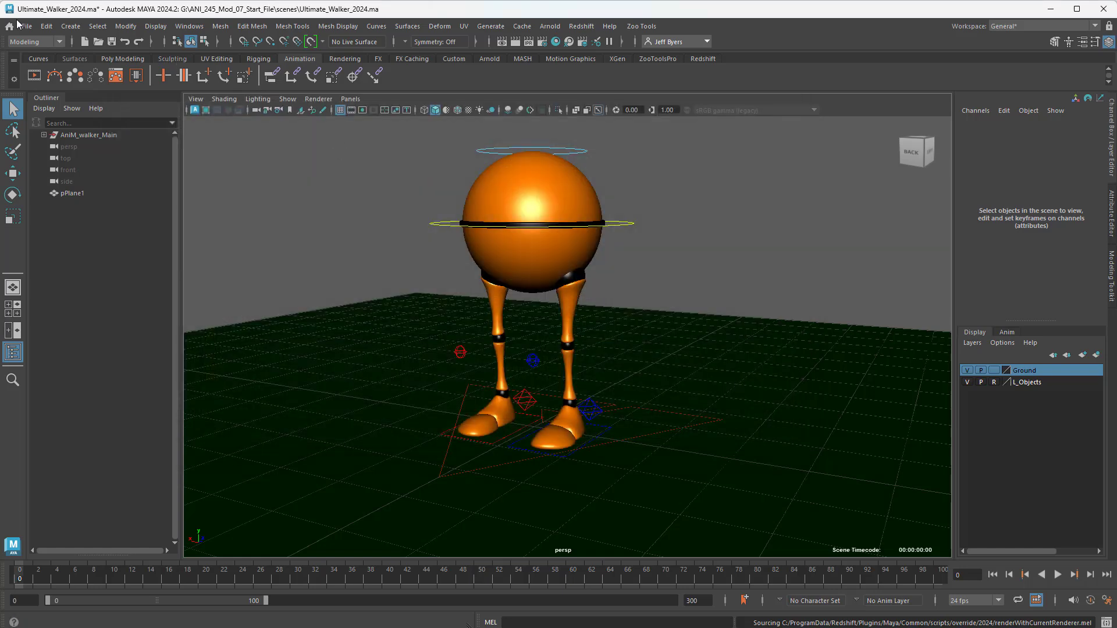
Open the Ultimate_Walker_2024.ma scene without saving the current changes, accepting the student version notice.
{"action": "left_click", "coordinate": [27, 26]}
{"action": "left_click", "coordinate": [50, 63]}
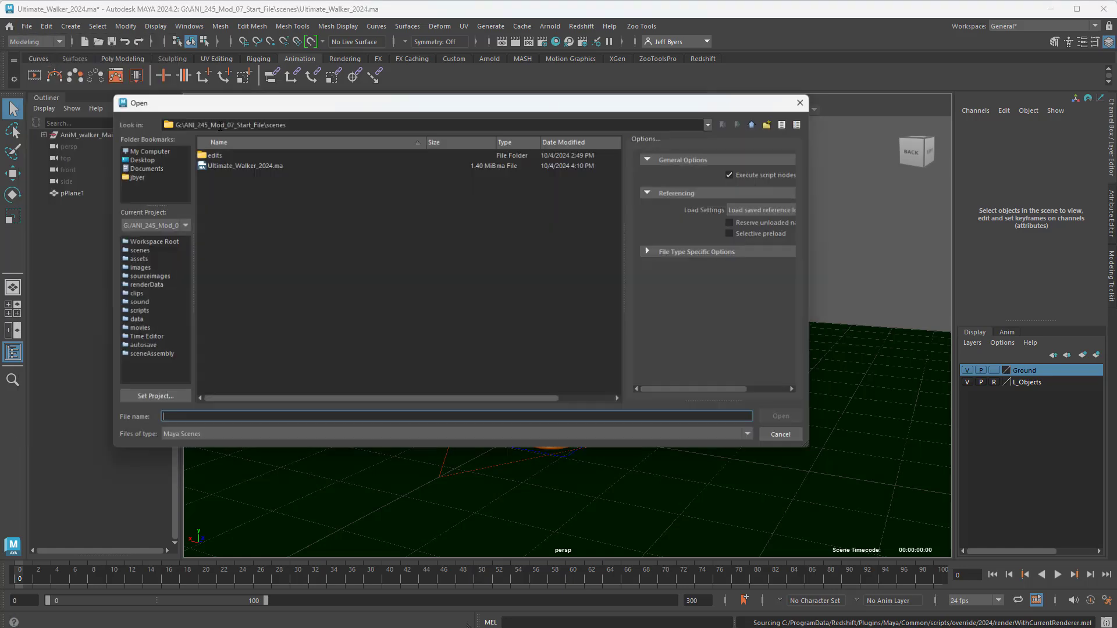
{"action": "left_click", "coordinate": [225, 164]}
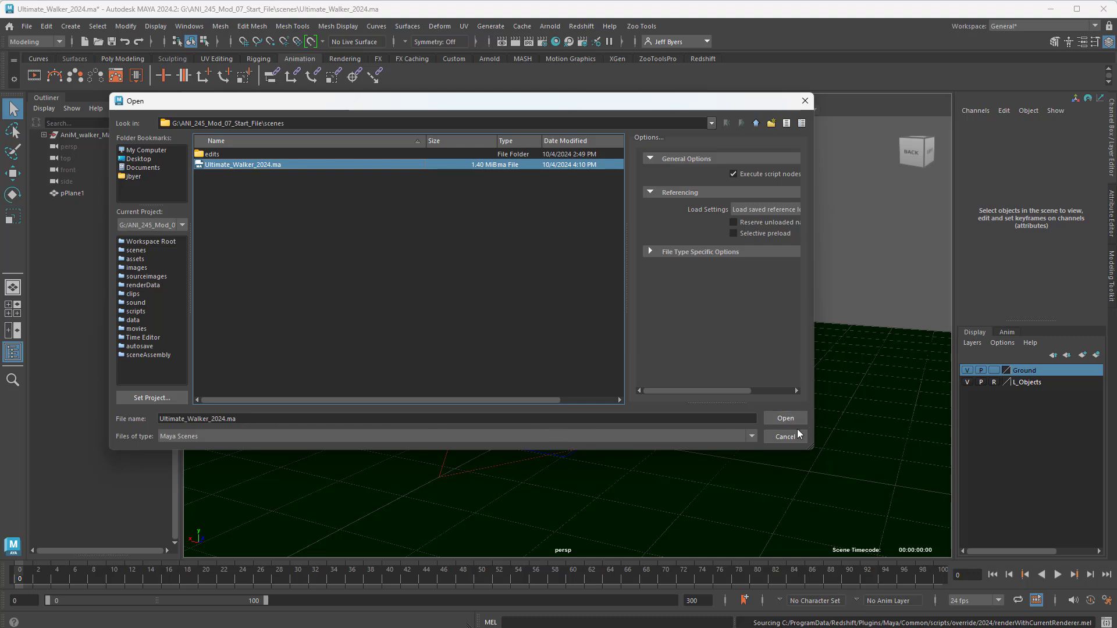
{"action": "left_click", "coordinate": [780, 418]}
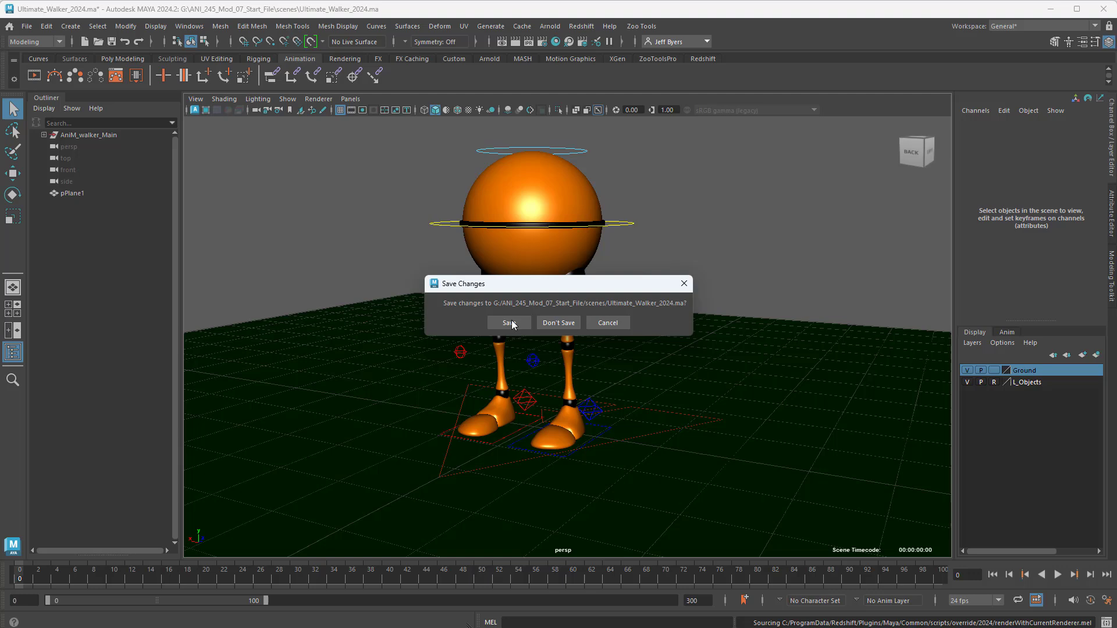
{"action": "left_click", "coordinate": [560, 324]}
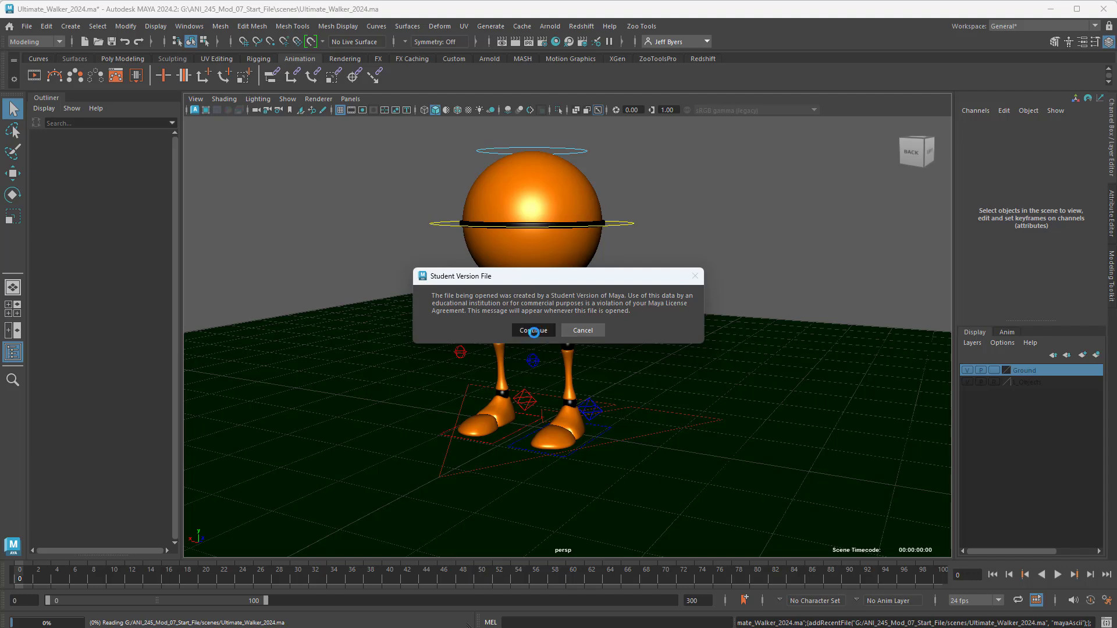
{"action": "left_click", "coordinate": [532, 330]}
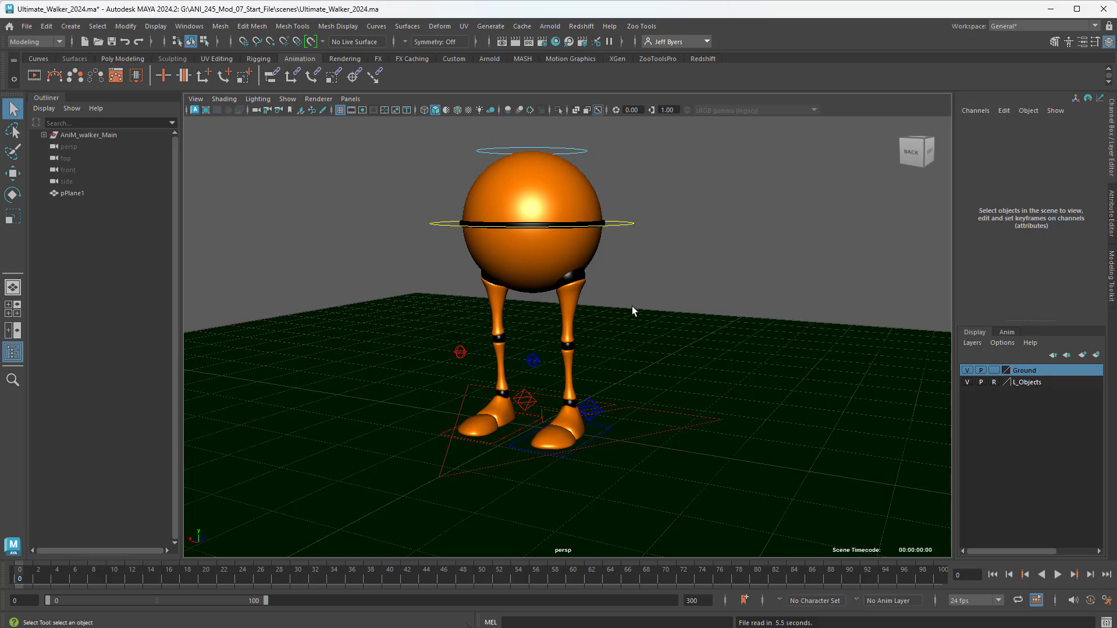
Try raising the walker about 0.56 units with the CTRL_Root arrow control on the ground, and undo the move.
{"action": "left_click_drag", "start_coordinate": [632, 306], "coordinate": [640, 409], "text": "alt"}
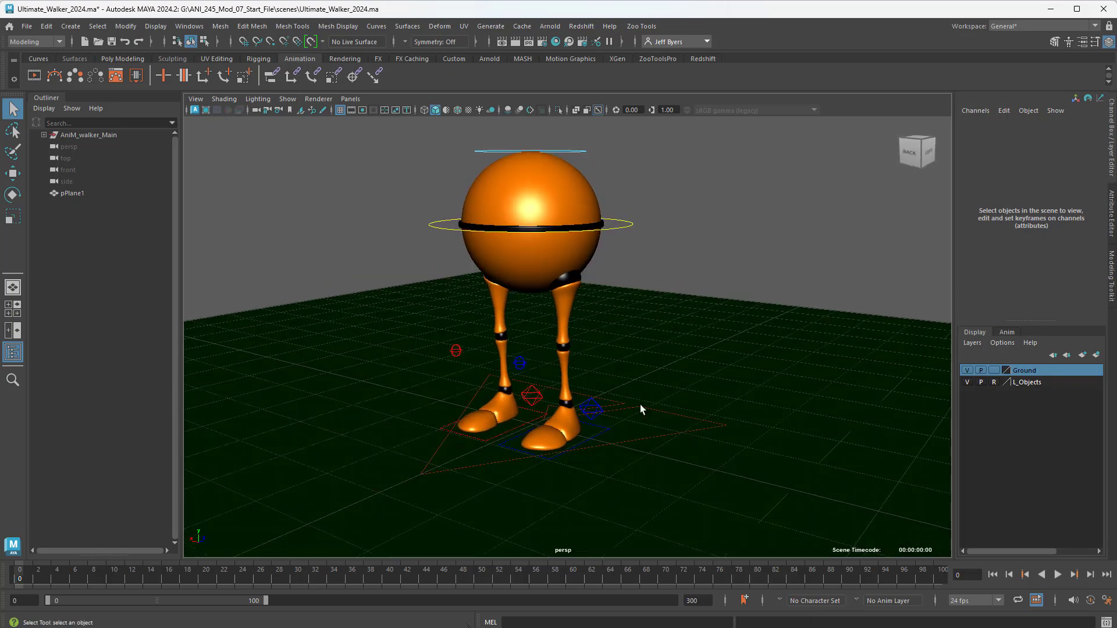
{"action": "left_click_drag", "start_coordinate": [622, 358], "coordinate": [626, 360], "text": "alt"}
{"action": "left_click", "coordinate": [651, 436]}
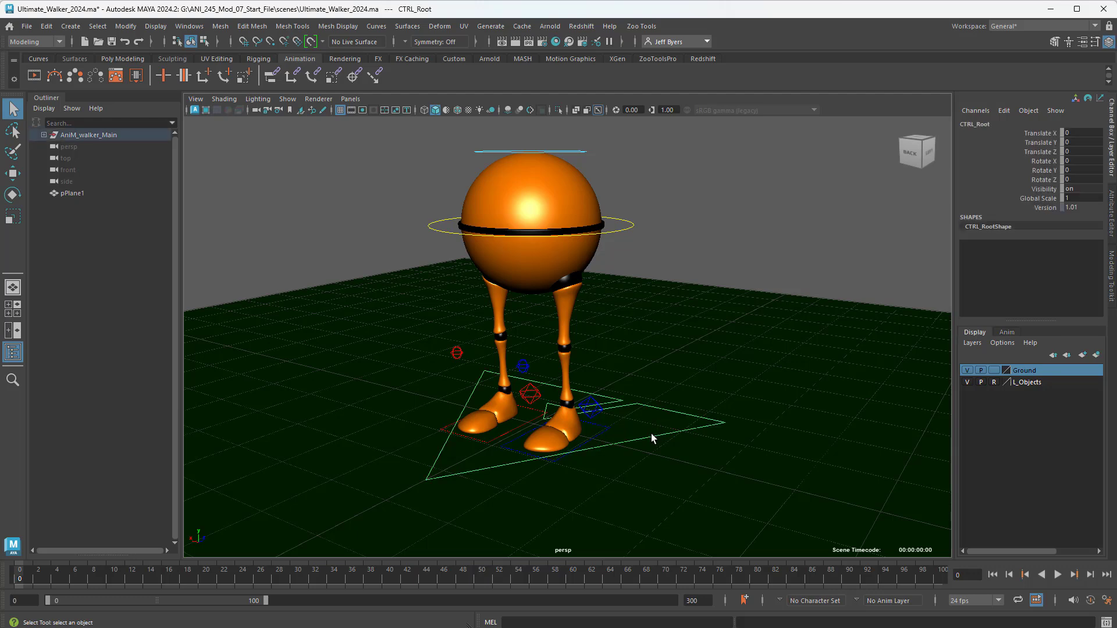
{"action": "left_click", "coordinate": [590, 407]}
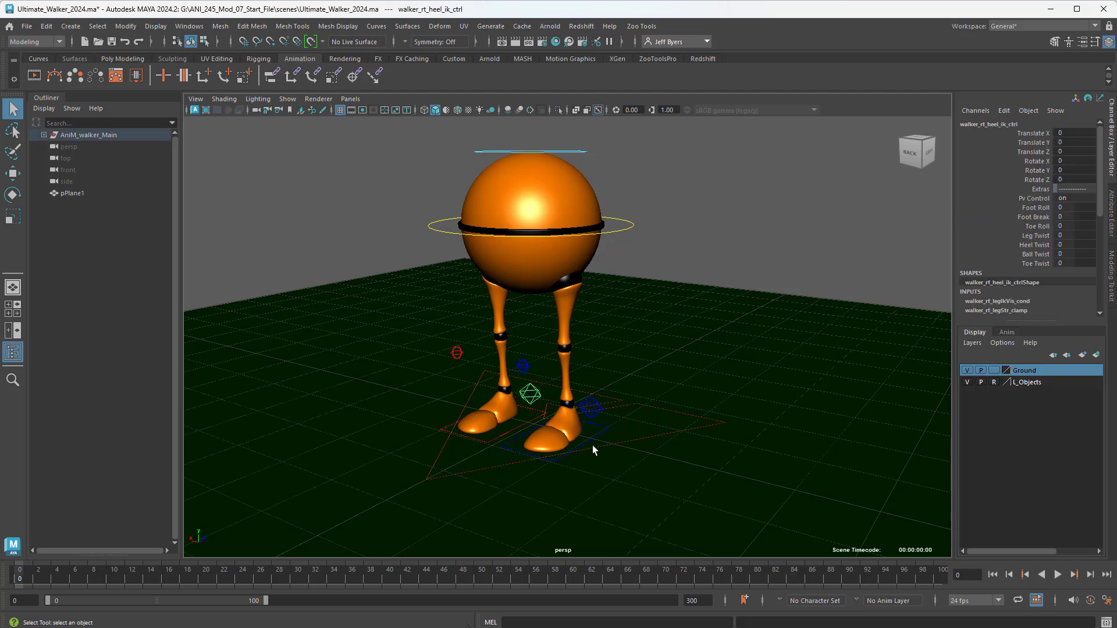
{"action": "left_click", "coordinate": [658, 435]}
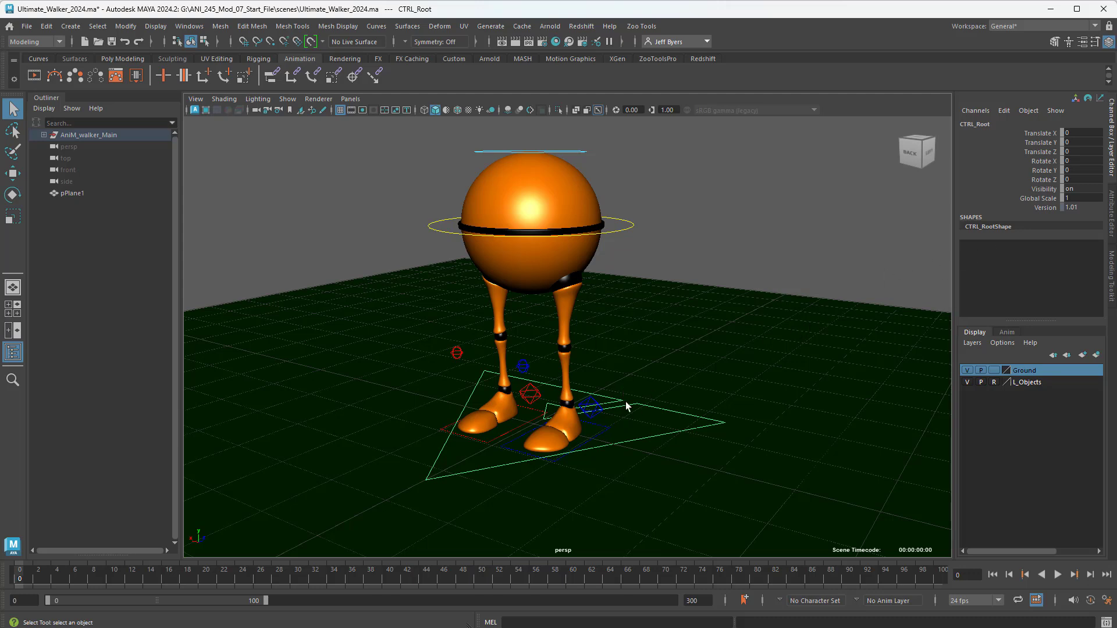
{"action": "key", "text": "w"}
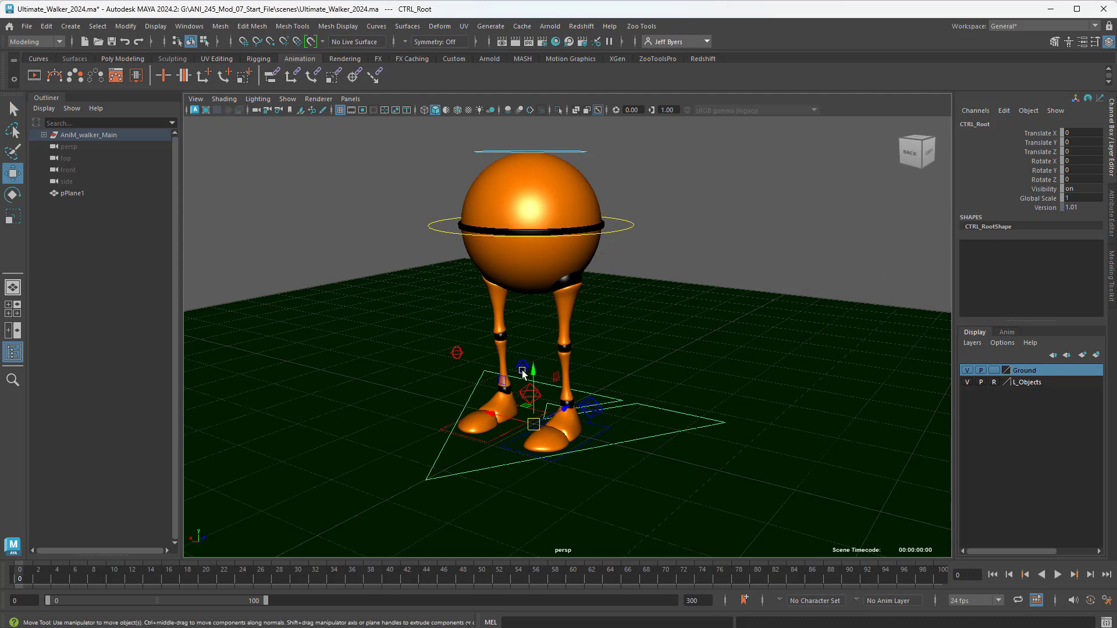
{"action": "left_click_drag", "start_coordinate": [533, 372], "coordinate": [549, 336]}
{"action": "key", "text": "ctrl+z"}
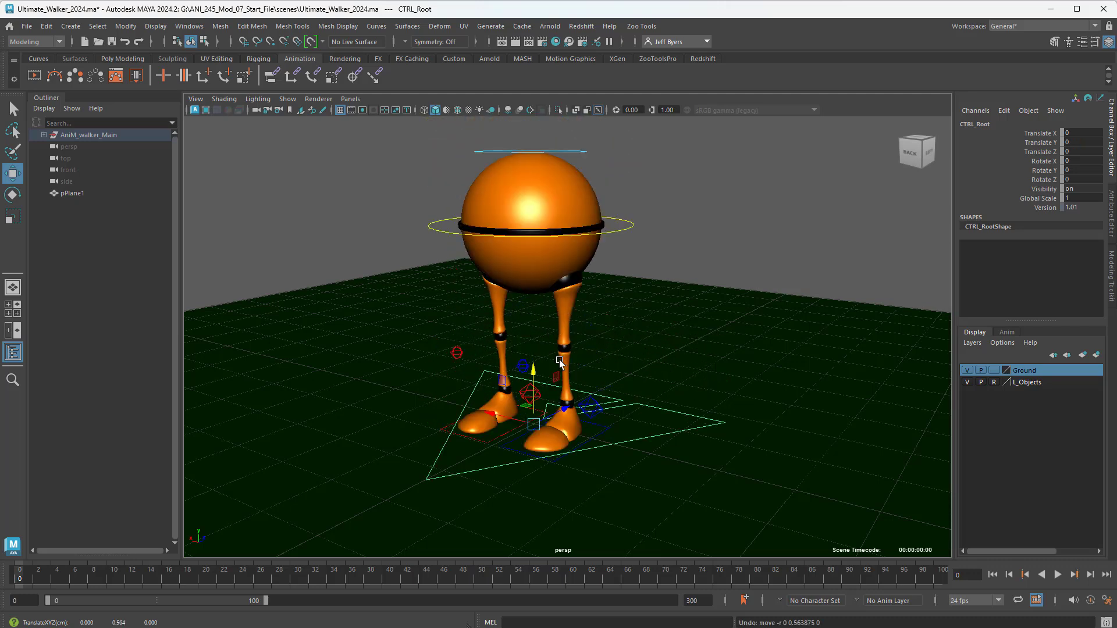
Try moving CTRL_Root to about X 1.4, Z -1.15 and rotating it about -16.6 degrees in X, and undo both changes.
{"action": "left_click_drag", "start_coordinate": [510, 420], "coordinate": [472, 410]}
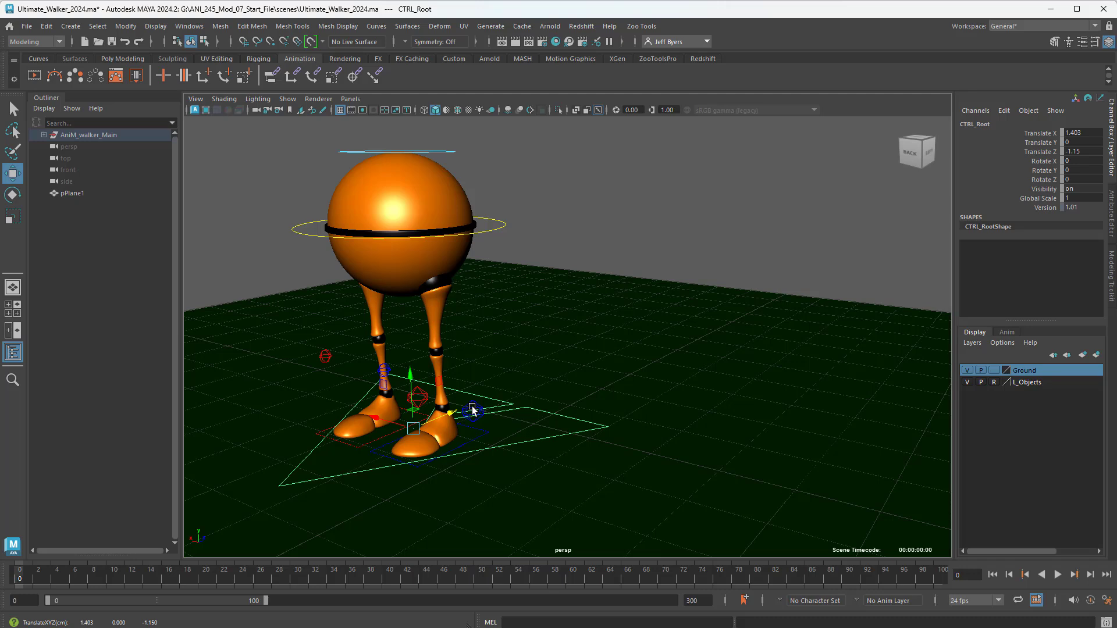
{"action": "key", "text": "e"}
{"action": "left_click_drag", "start_coordinate": [407, 379], "coordinate": [442, 403]}
{"action": "key", "text": "r"}
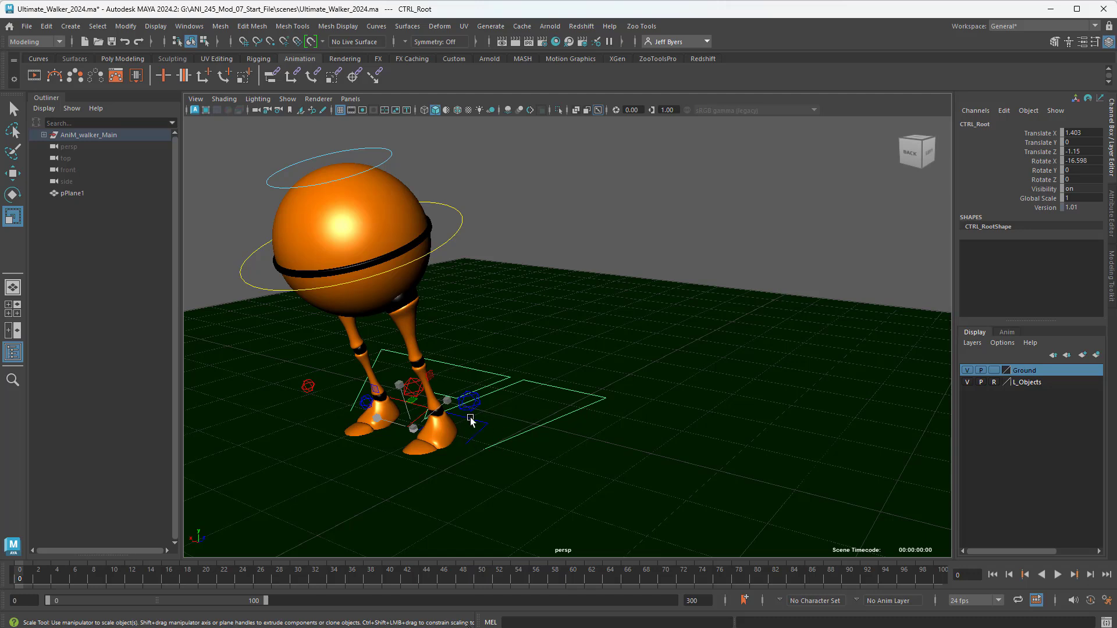
{"action": "key", "text": "ctrl+z"}
{"action": "key", "text": "ctrl+z"}
{"action": "key", "text": "ctrl+z"}
{"action": "key", "text": "ctrl+z"}
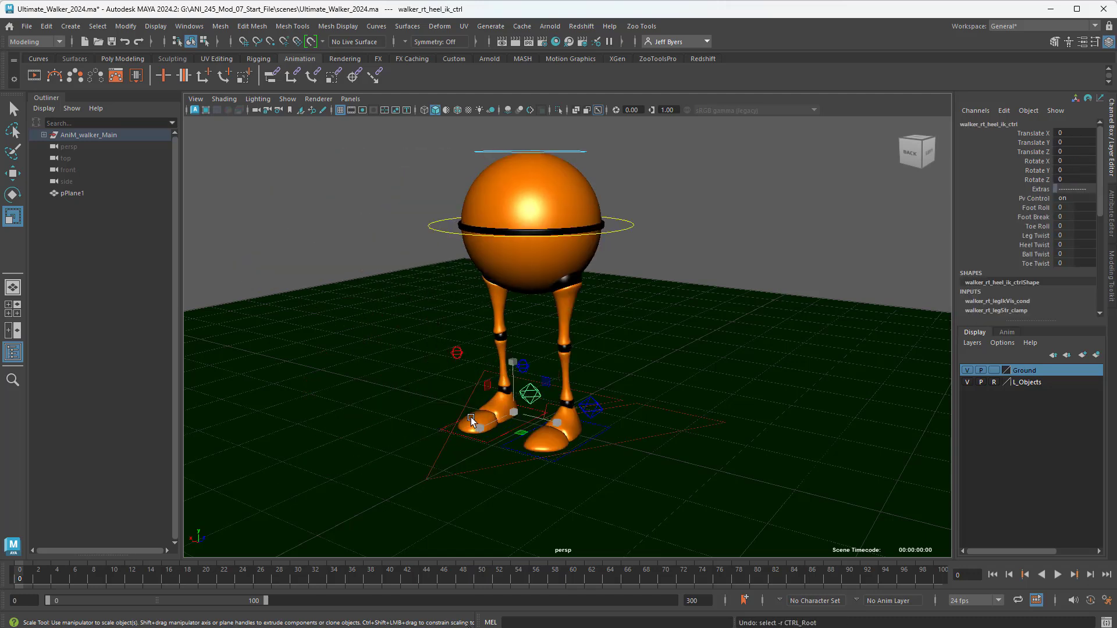
Reselect the CTRL_Root control around the walker's feet to examine its manipulator.
{"action": "left_click", "coordinate": [626, 449]}
{"action": "left_click", "coordinate": [628, 441]}
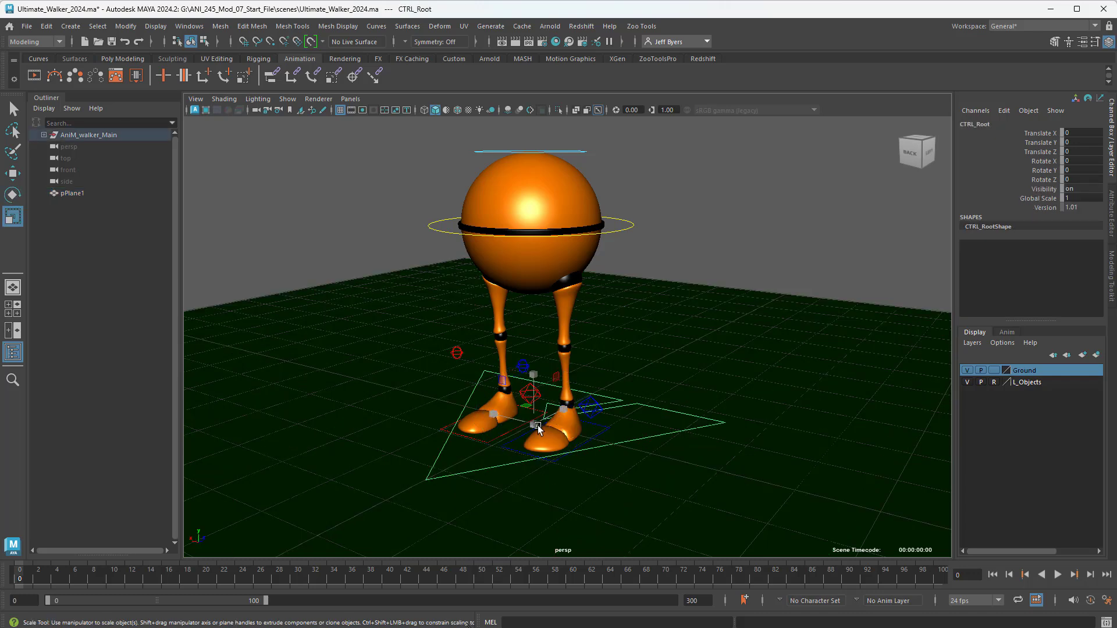
{"action": "left_click", "coordinate": [590, 401]}
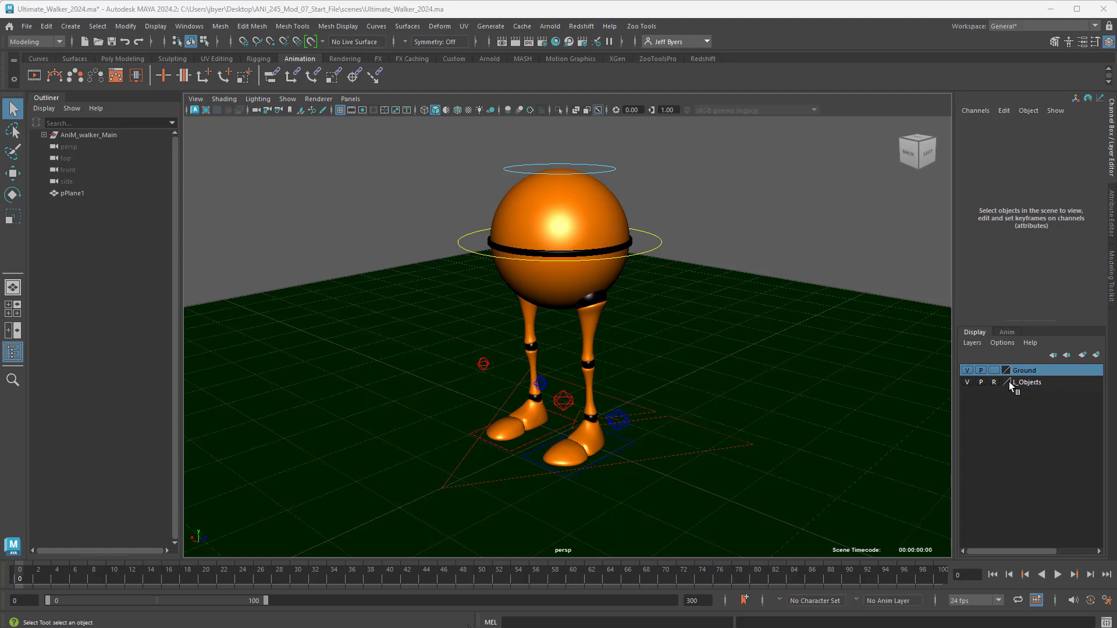
Toggle the visibility of the L_Objects display layer off and back on to check what it contains.
{"action": "left_click", "coordinate": [968, 382]}
{"action": "left_click", "coordinate": [968, 382]}
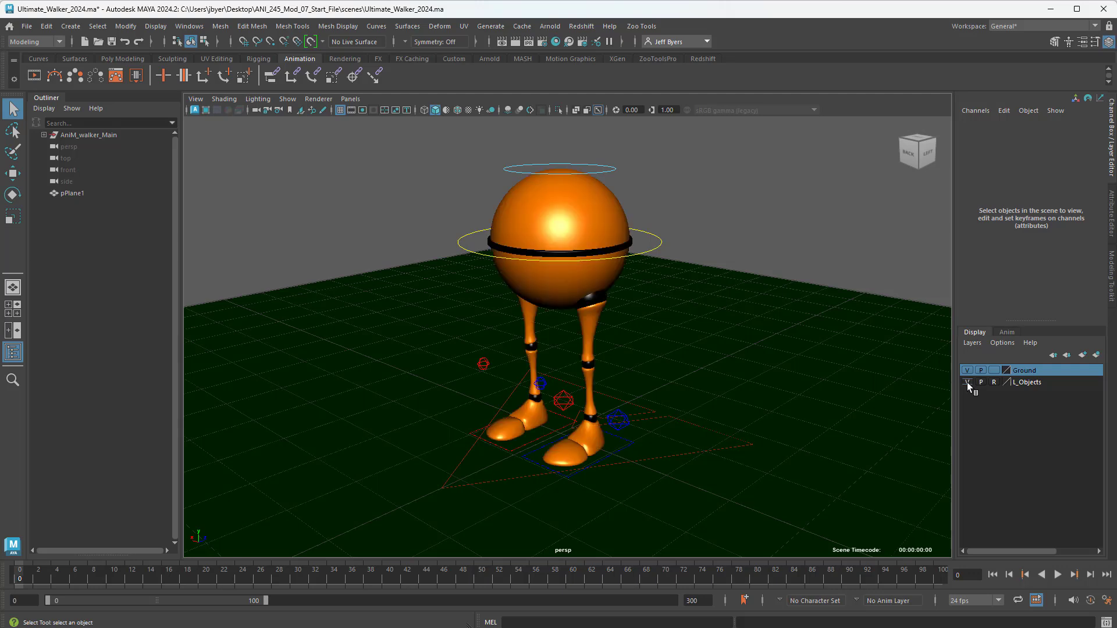
{"action": "left_click", "coordinate": [967, 383]}
{"action": "left_click", "coordinate": [968, 383]}
Toggle the Ground display layer's visibility repeatedly to check the ground plane, leaving the layer visible.
{"action": "left_click", "coordinate": [968, 370]}
{"action": "left_click", "coordinate": [968, 371]}
{"action": "left_click", "coordinate": [968, 371]}
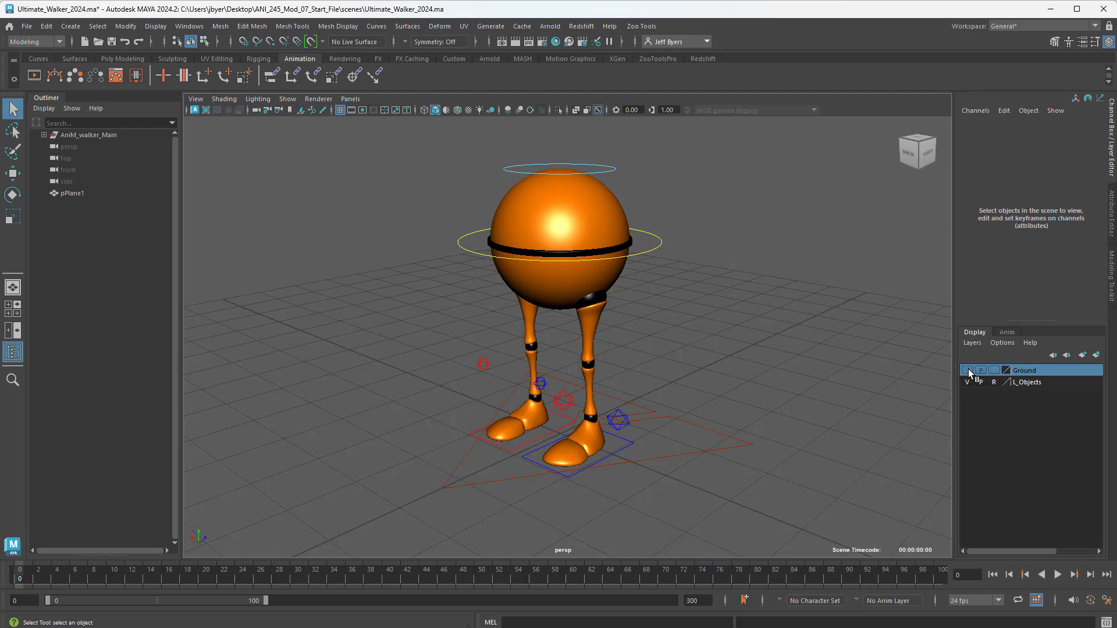
{"action": "left_click", "coordinate": [968, 370]}
{"action": "left_click", "coordinate": [968, 370]}
{"action": "left_click", "coordinate": [968, 370]}
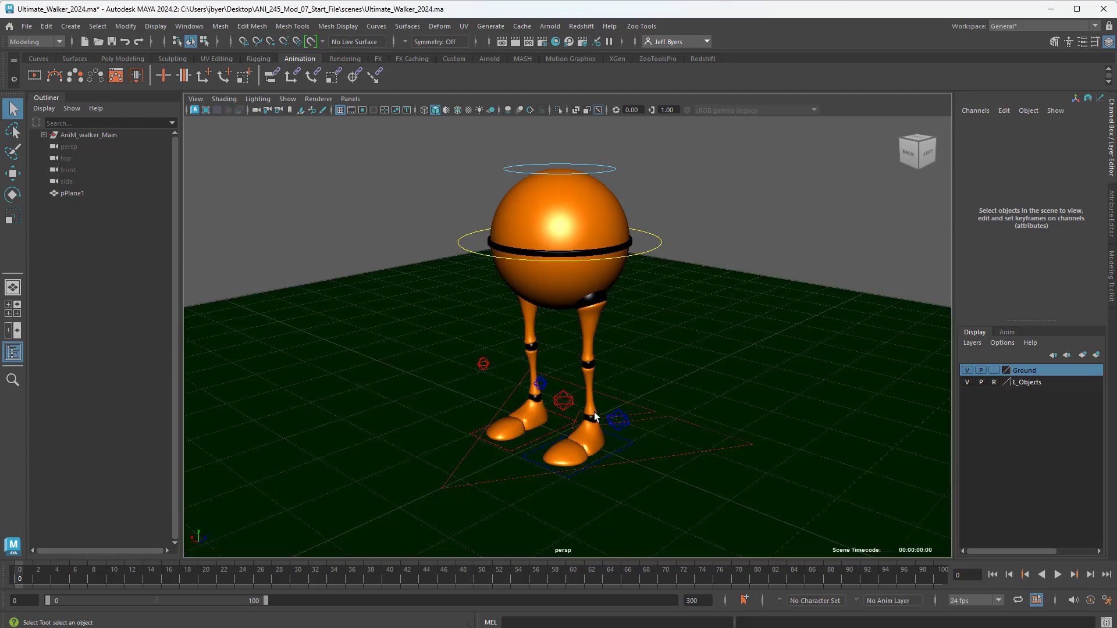
Select the root control together with the left foot control, undoing the accidental selection of the ground plane.
{"action": "left_click", "coordinate": [654, 417]}
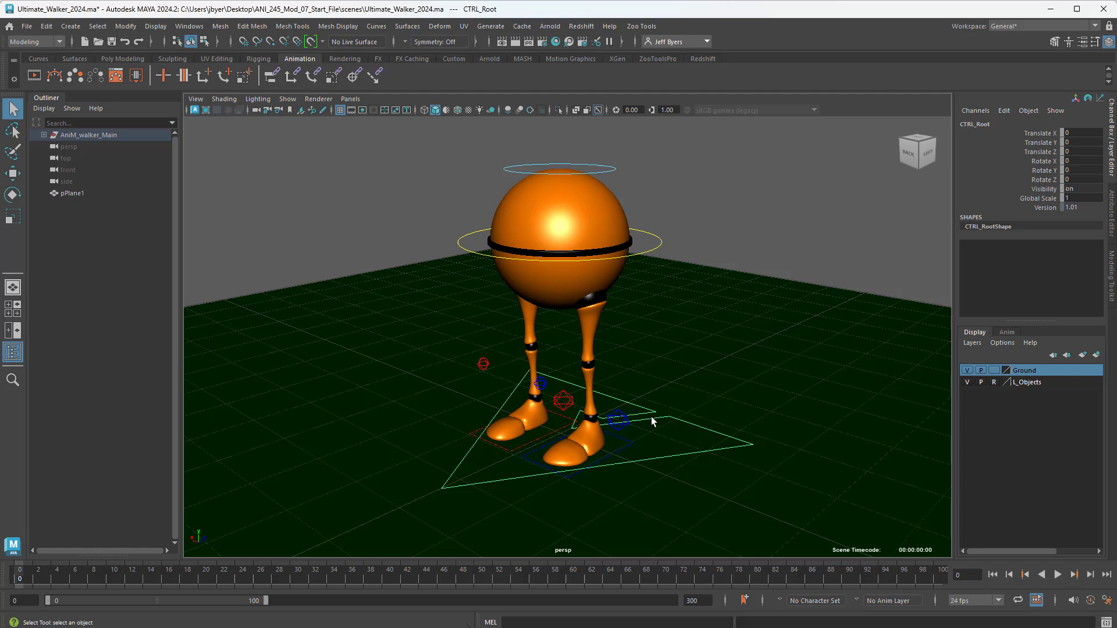
{"action": "left_click", "coordinate": [623, 451]}
{"action": "left_click", "coordinate": [557, 429]}
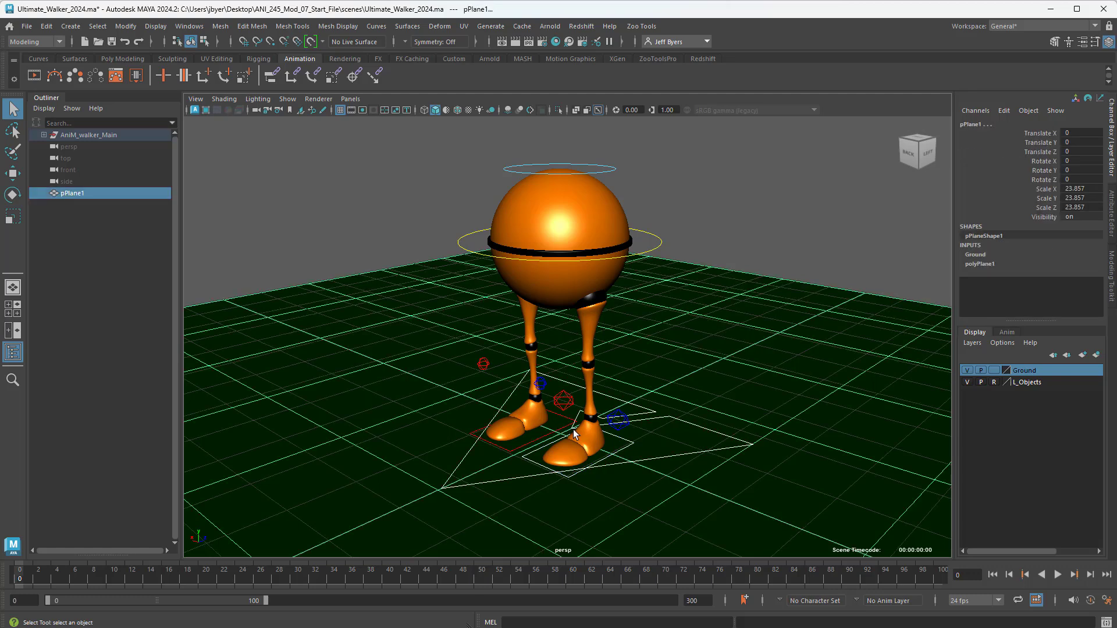
{"action": "key", "text": "ctrl+z"}
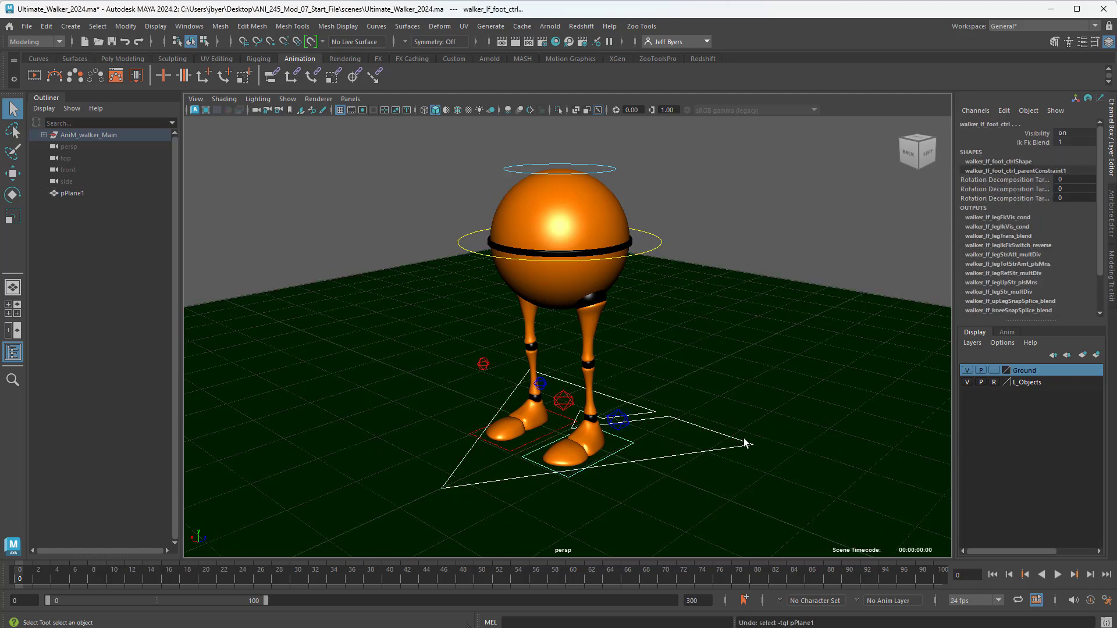
Set the Ground layer's display type to Reference so the ground plane cannot be selected.
{"action": "left_click", "coordinate": [994, 371]}
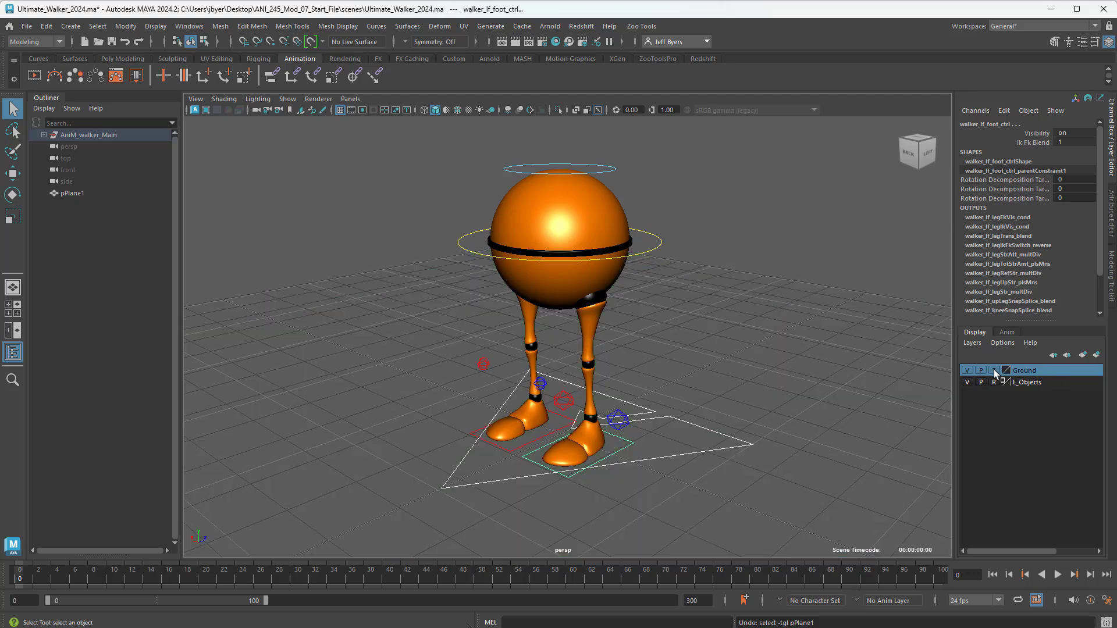
{"action": "left_click", "coordinate": [995, 370]}
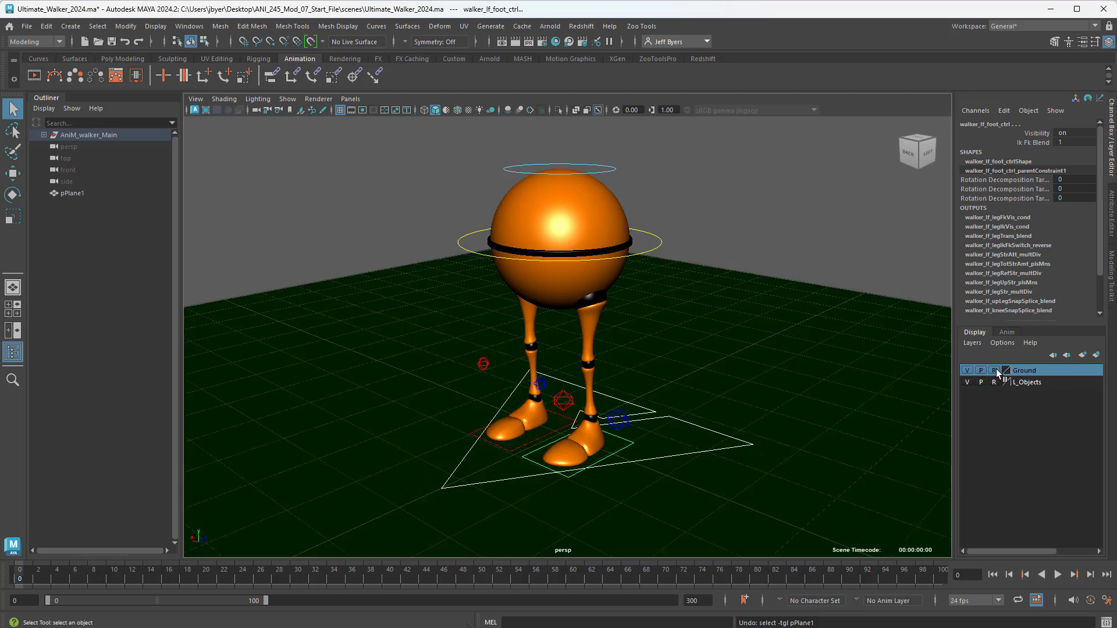
Select all the walker's rig controls together: root, both feet, both heels, both knees, main body and top.
{"action": "left_click", "coordinate": [710, 440]}
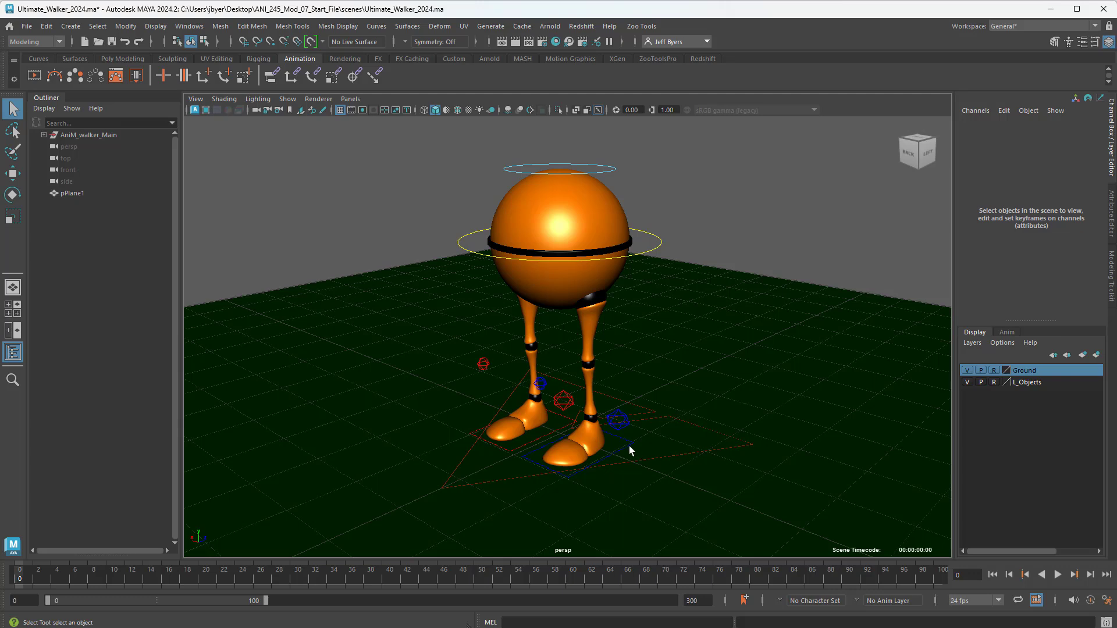
{"action": "left_click", "coordinate": [673, 452]}
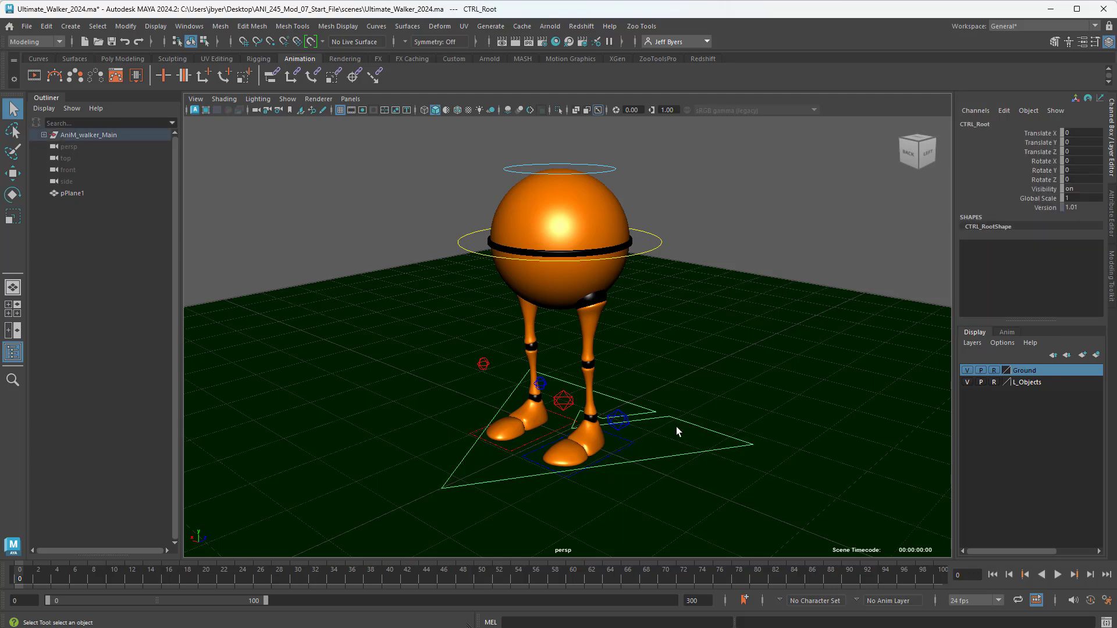
{"action": "left_click", "coordinate": [630, 441], "text": "shift"}
{"action": "left_click", "coordinate": [620, 424], "text": "shift"}
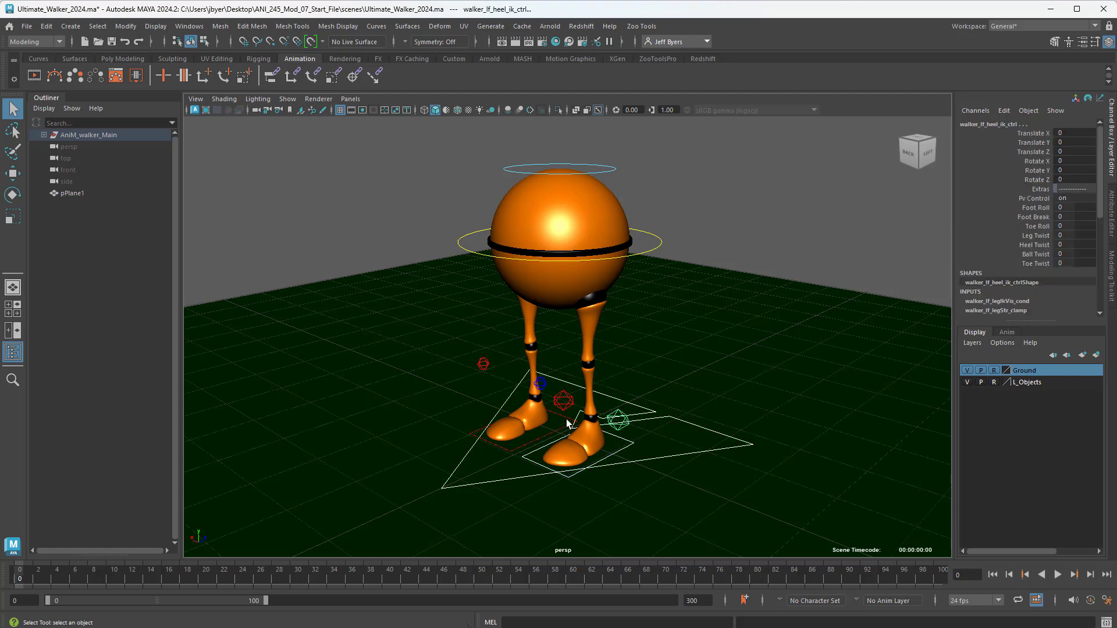
{"action": "left_click", "coordinate": [568, 417], "text": "shift"}
{"action": "left_click", "coordinate": [540, 384], "text": "shift"}
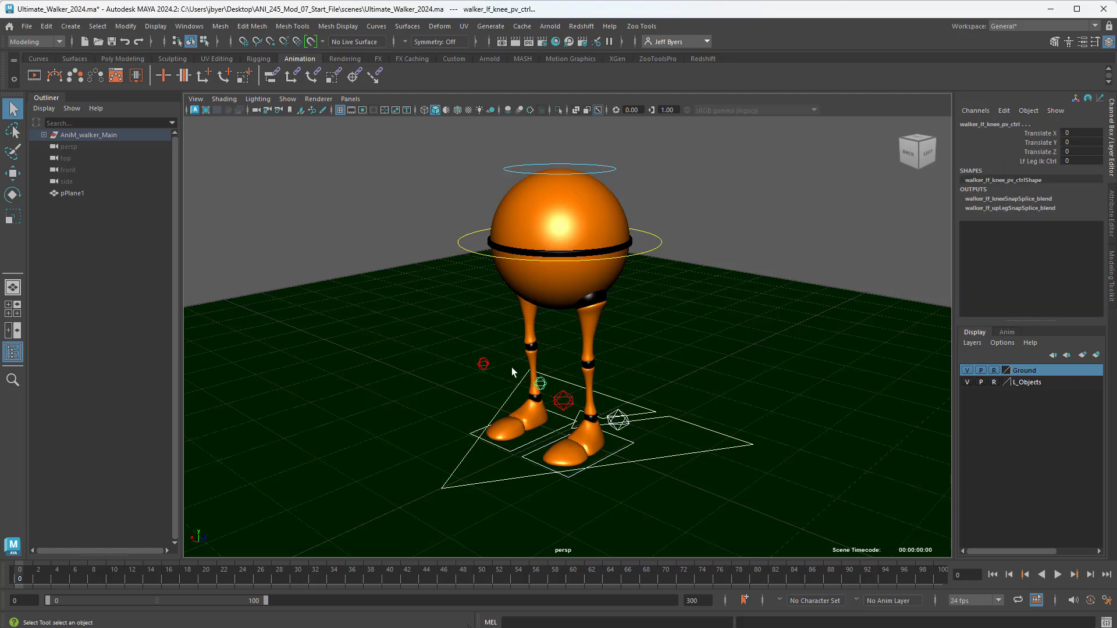
{"action": "left_click", "coordinate": [566, 401], "text": "shift"}
{"action": "left_click", "coordinate": [483, 364], "text": "shift"}
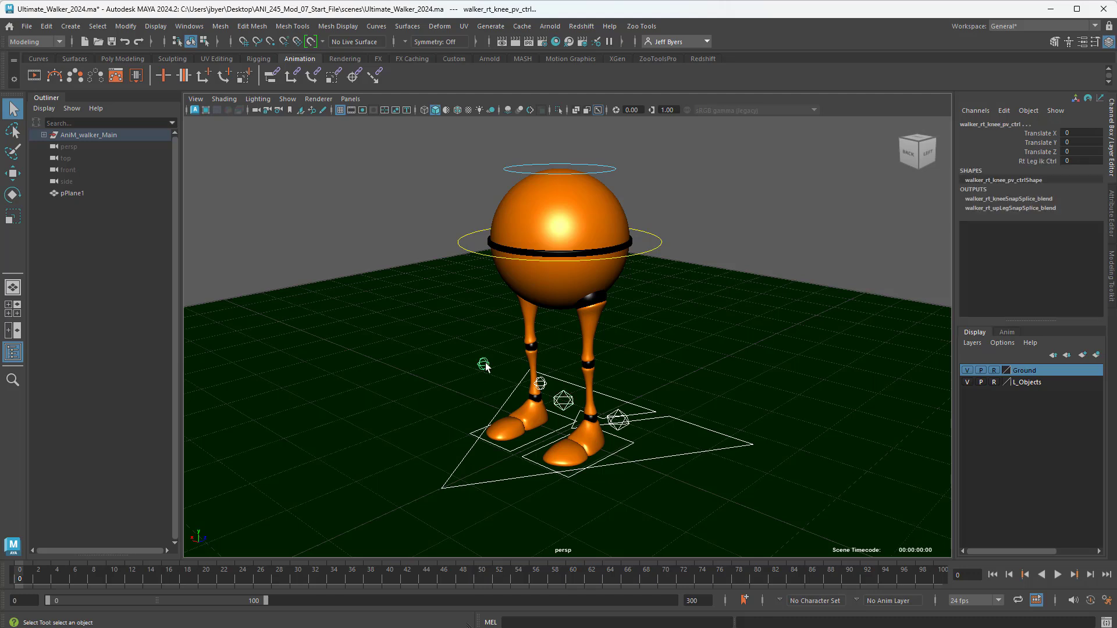
{"action": "left_click", "coordinate": [622, 255], "text": "shift"}
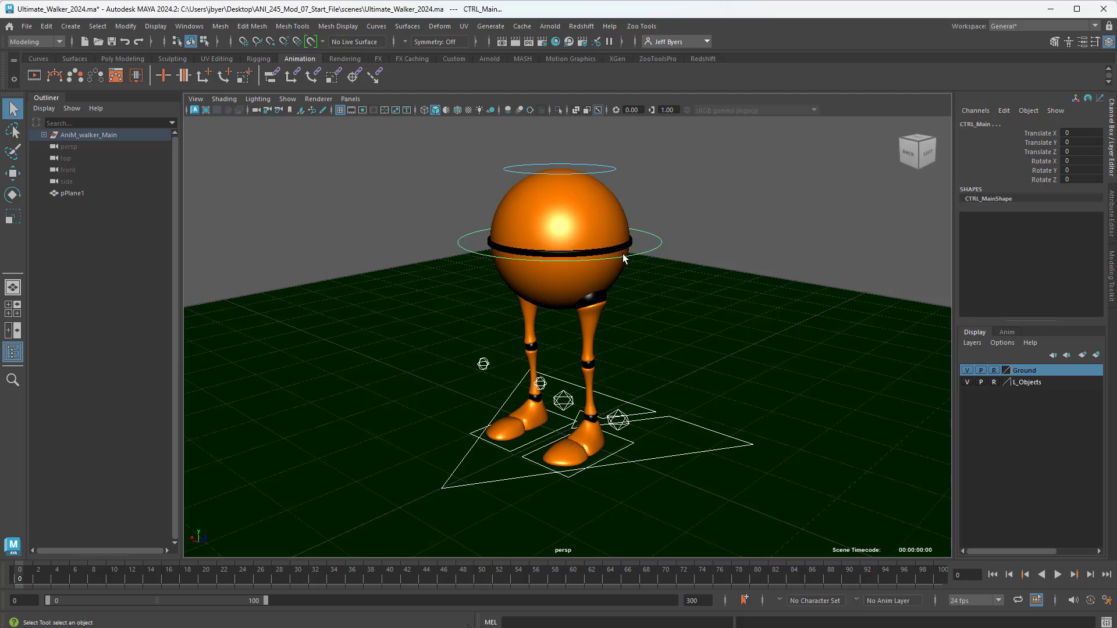
{"action": "left_click", "coordinate": [594, 173], "text": "shift"}
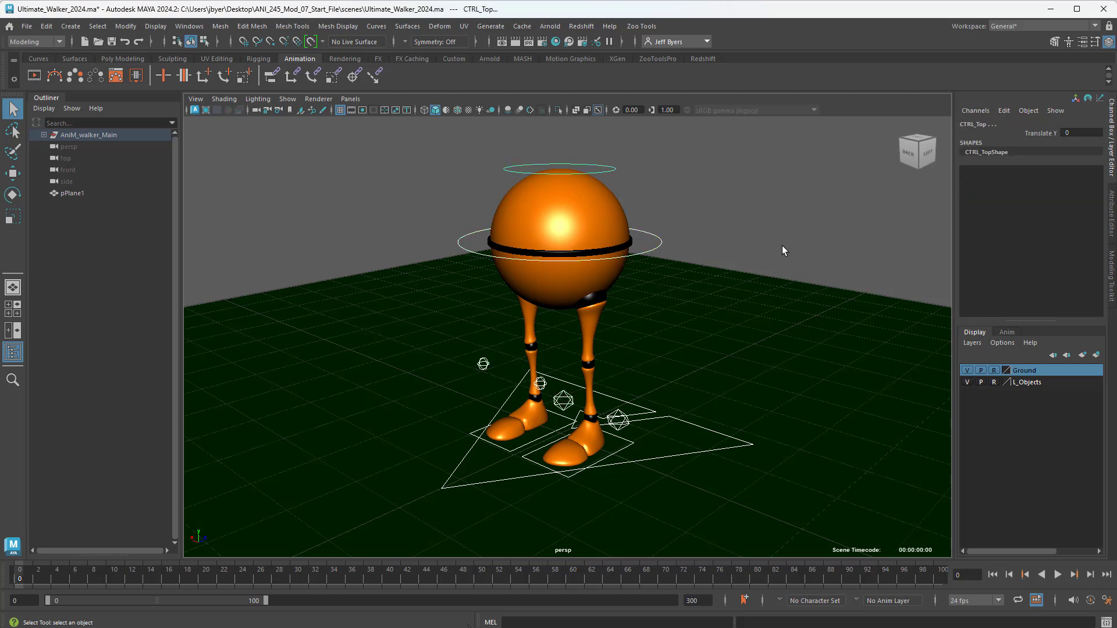
Create a new display layer from the selected controls and name it Controllers.
{"action": "left_click", "coordinate": [1097, 355]}
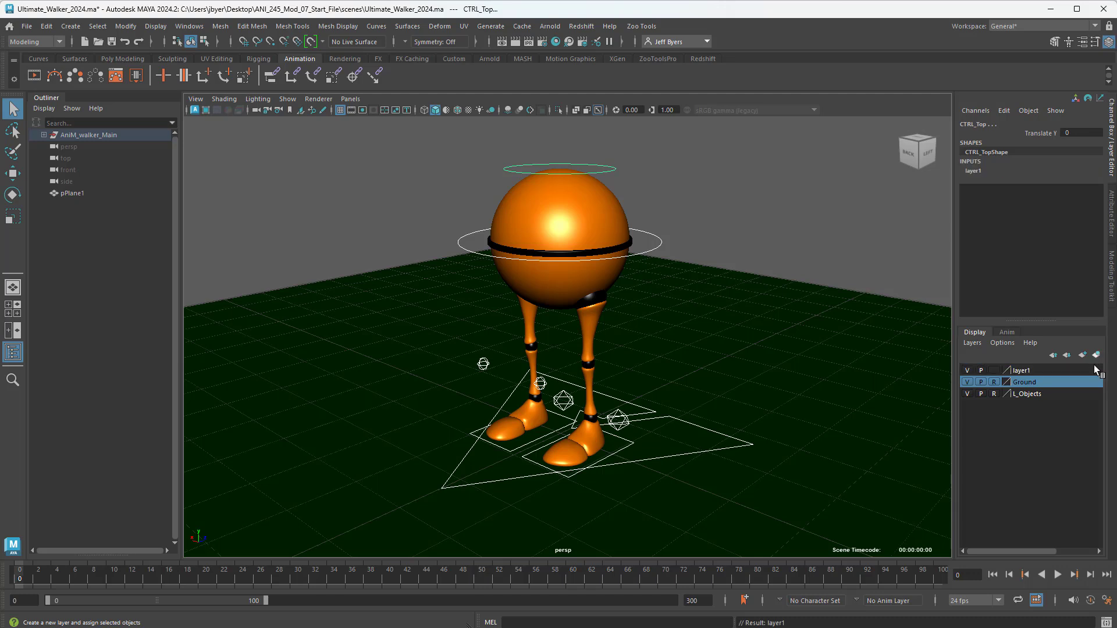
{"action": "left_click", "coordinate": [967, 371]}
{"action": "left_click", "coordinate": [968, 371]}
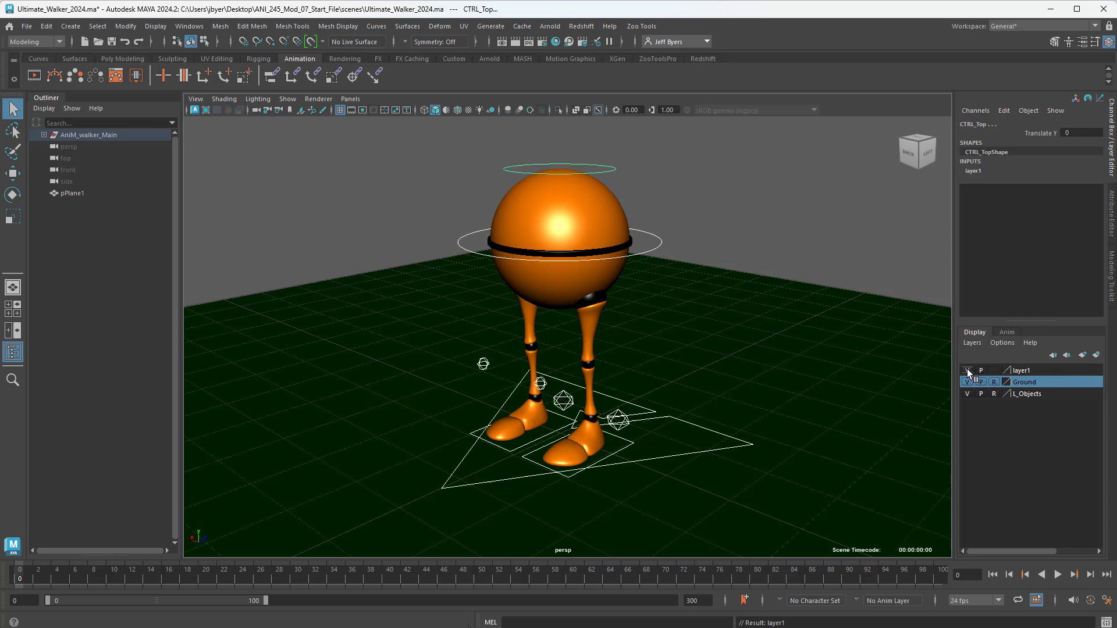
{"action": "double_click", "coordinate": [1028, 370]}
{"action": "double_click", "coordinate": [465, 233]}
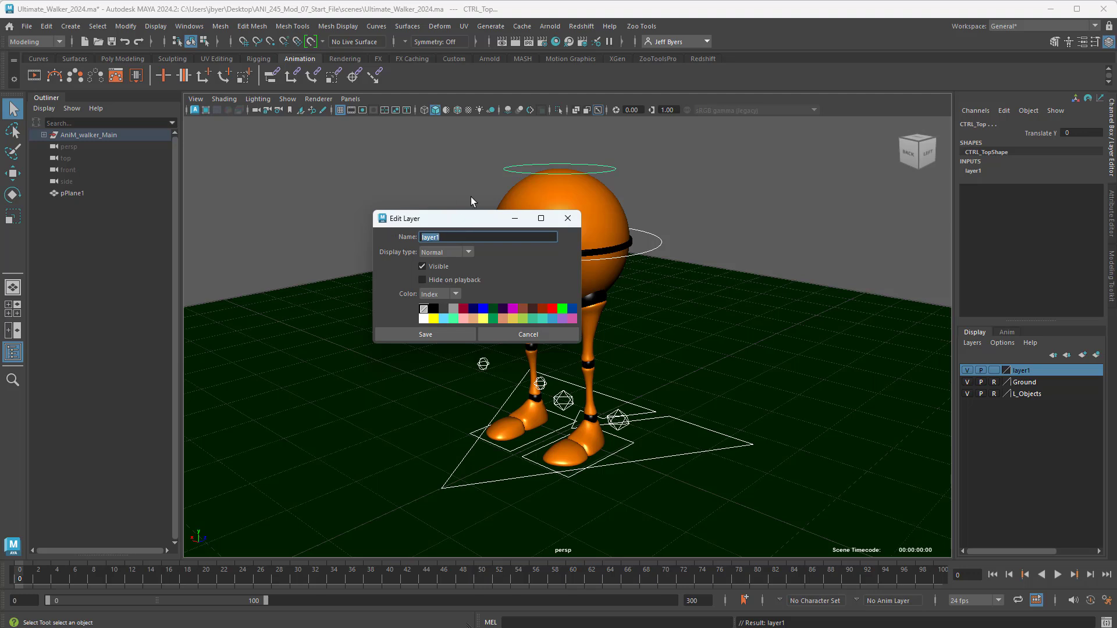
{"action": "type", "text": "Controllers"}
{"action": "left_click", "coordinate": [444, 335]}
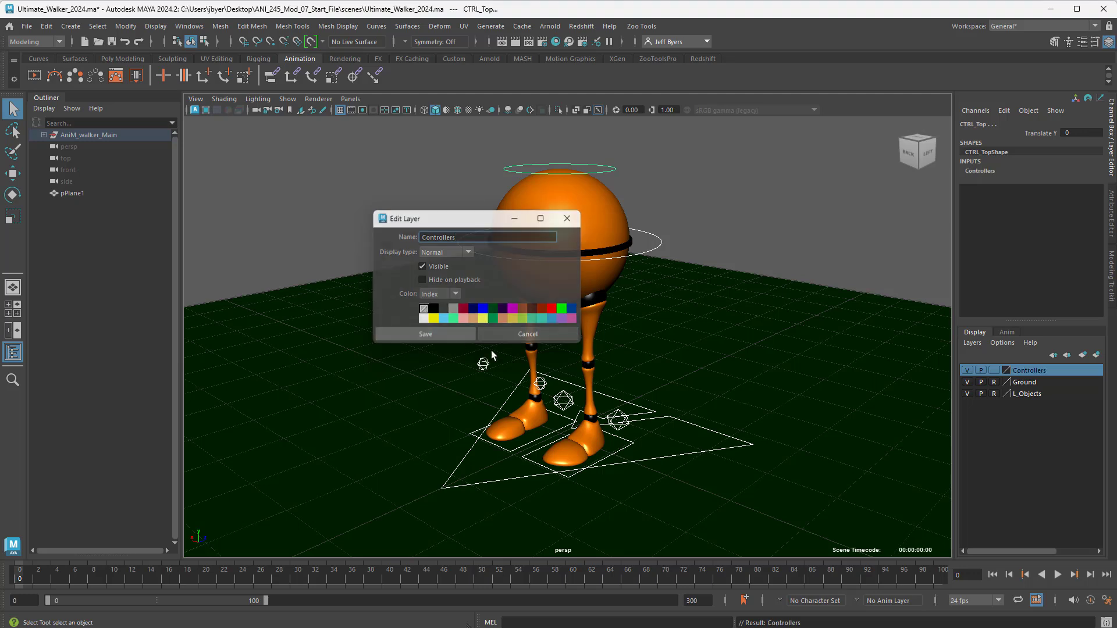
Toggle the Controllers layer's visibility off and on to check its contents, leaving the layer visible.
{"action": "left_click", "coordinate": [967, 371]}
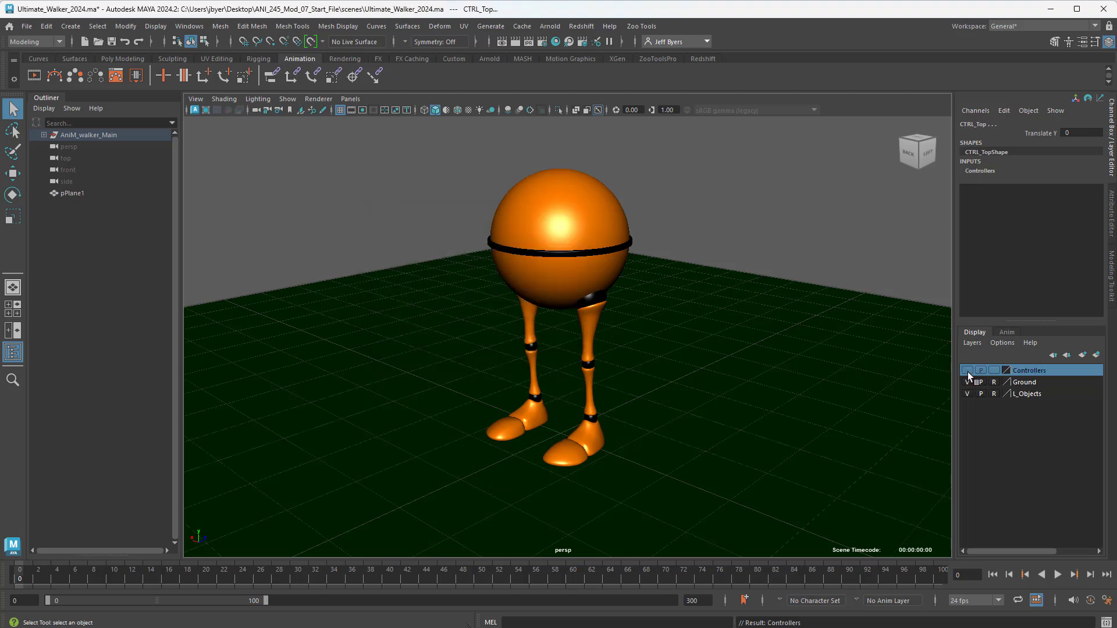
{"action": "left_click", "coordinate": [967, 371]}
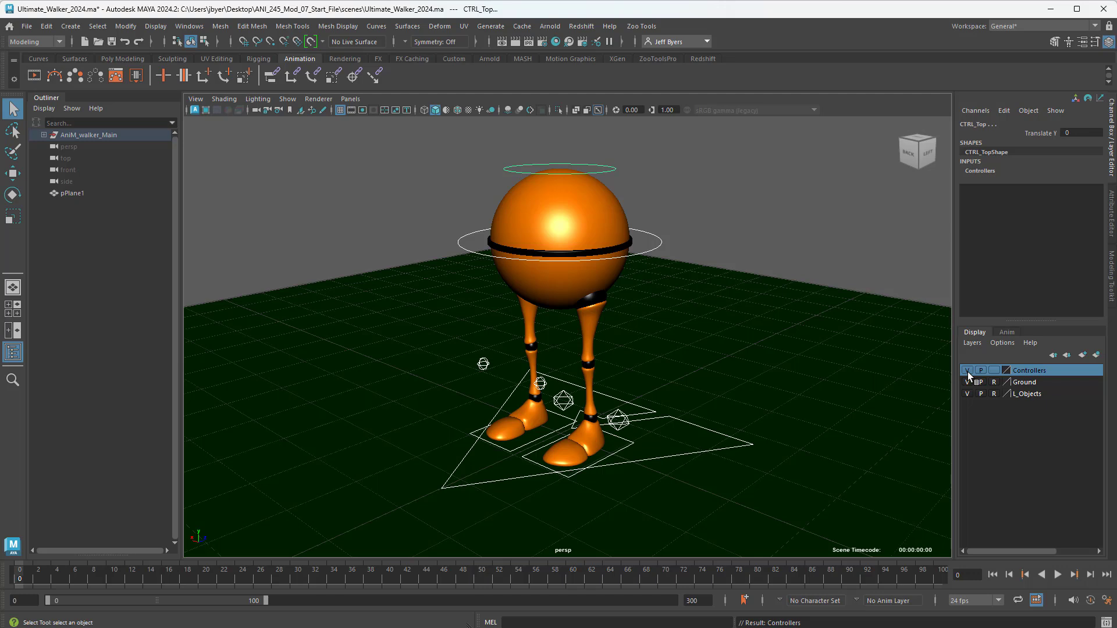
{"action": "left_click", "coordinate": [968, 370]}
{"action": "left_click", "coordinate": [967, 371]}
{"action": "left_click", "coordinate": [967, 370]}
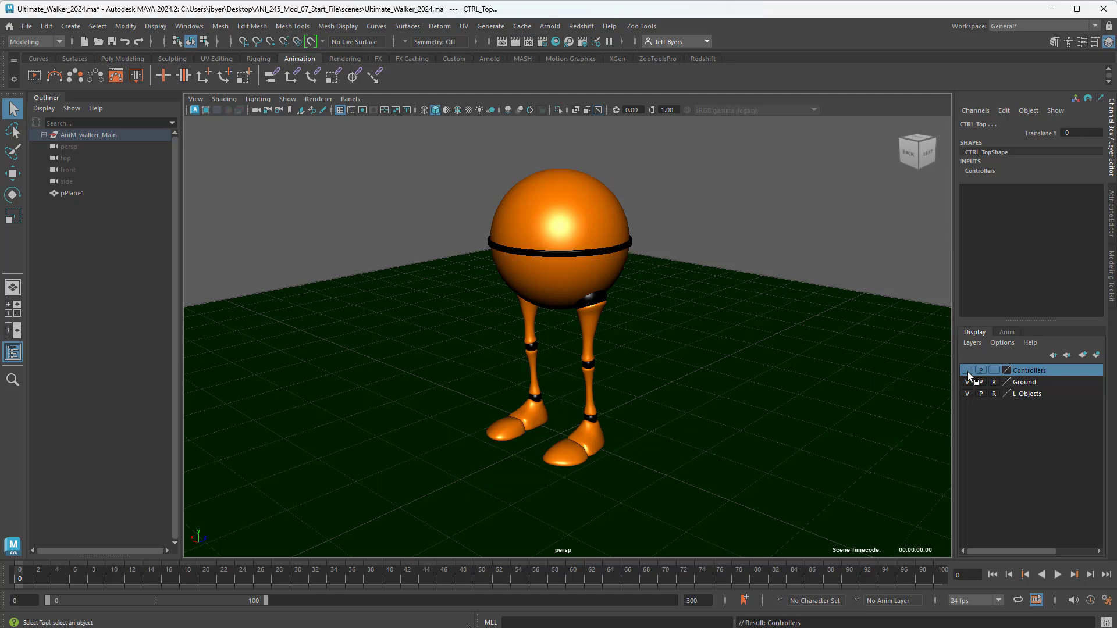
{"action": "left_click", "coordinate": [967, 371]}
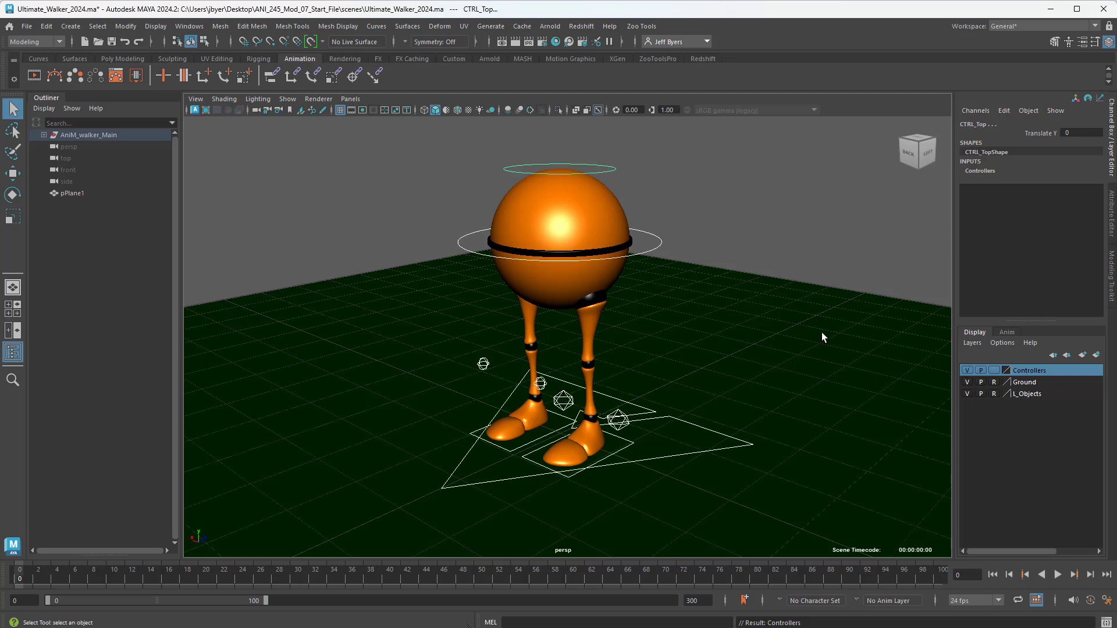
Try moving the top control vertically above the body, and undo the move.
{"action": "mouse_move", "coordinate": [707, 311]}
{"action": "left_mouse_down", "text": "alt"}
{"action": "mouse_move", "coordinate": [738, 312]}
{"action": "mouse_move", "coordinate": [678, 306]}
{"action": "mouse_move", "coordinate": [721, 307]}
{"action": "mouse_move", "coordinate": [701, 287]}
{"action": "mouse_move", "coordinate": [636, 289]}
{"action": "mouse_move", "coordinate": [707, 290]}
{"action": "mouse_move", "coordinate": [714, 304]}
{"action": "mouse_move", "coordinate": [701, 297]}
{"action": "mouse_move", "coordinate": [747, 286]}
{"action": "mouse_move", "coordinate": [716, 297]}
{"action": "left_mouse_up", "text": "alt"}
{"action": "middle_click_drag", "start_coordinate": [715, 296], "coordinate": [726, 294], "text": "alt"}
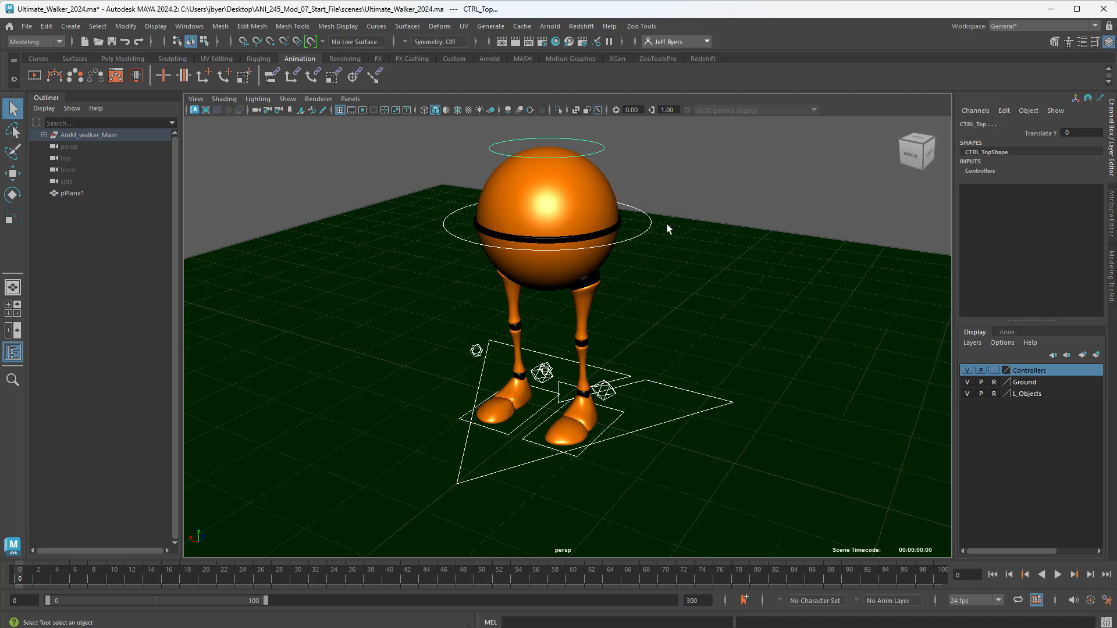
{"action": "left_click", "coordinate": [599, 150]}
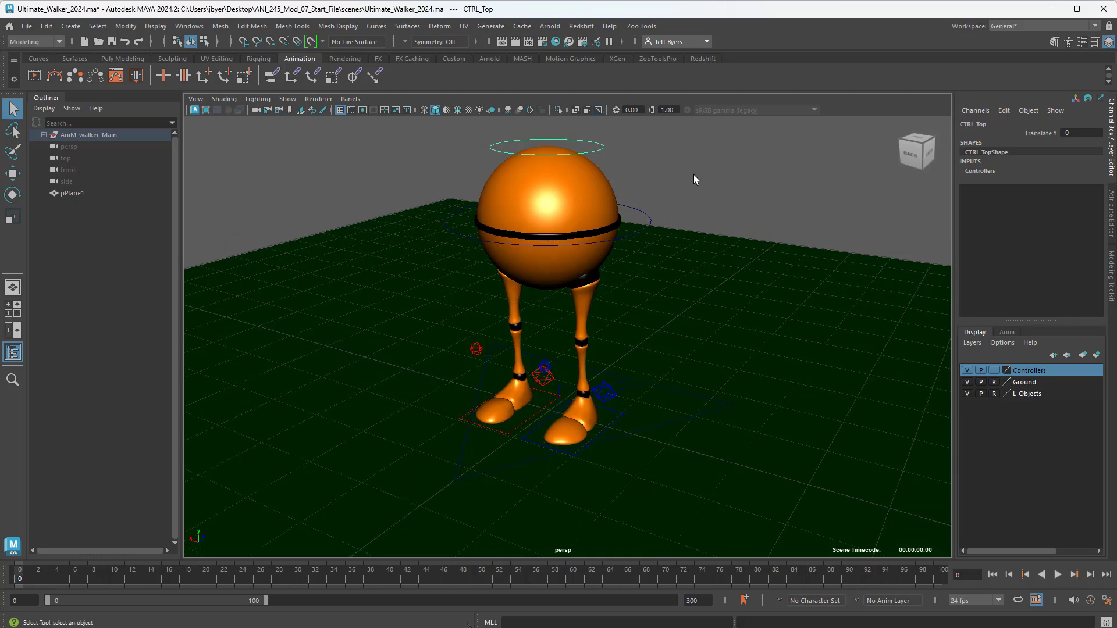
{"action": "key", "text": "w"}
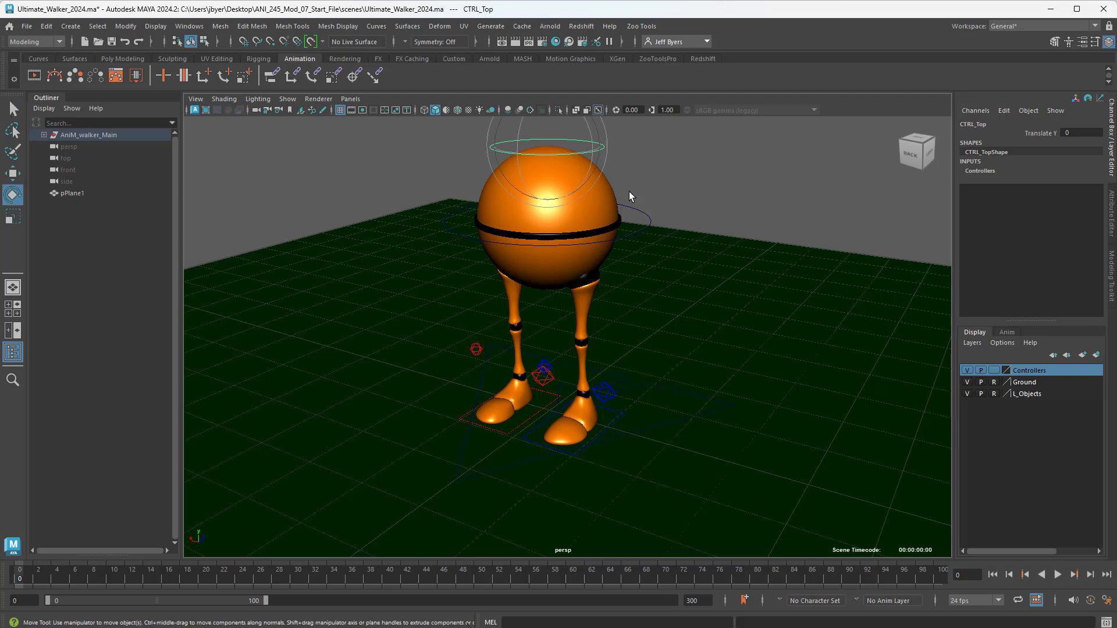
{"action": "middle_click_drag", "start_coordinate": [653, 173], "coordinate": [642, 221], "text": "alt"}
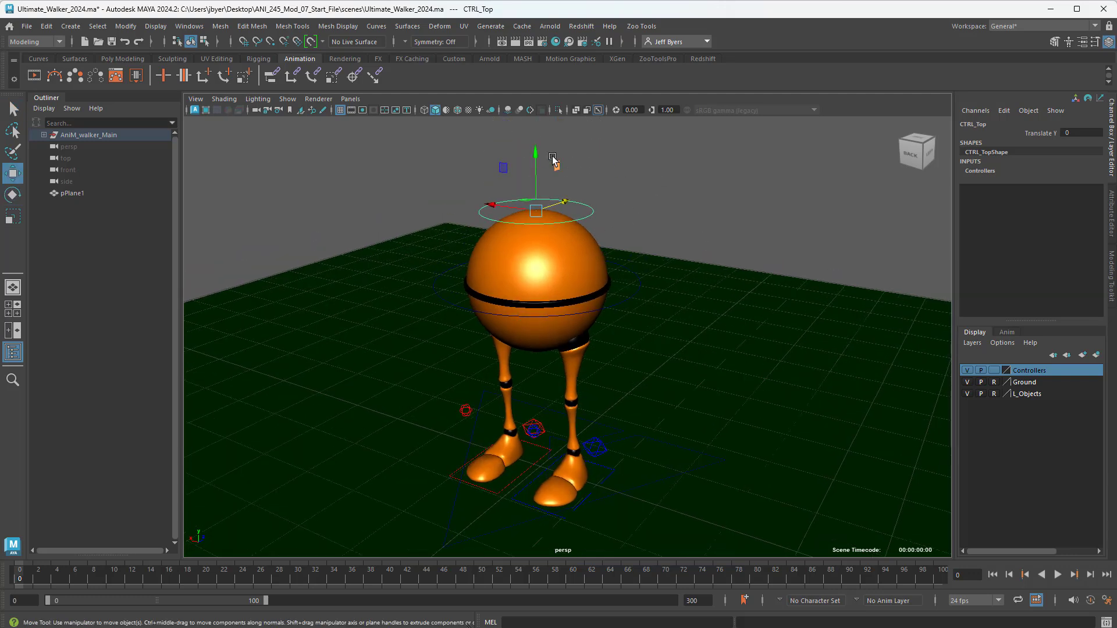
{"action": "left_click_drag", "start_coordinate": [536, 156], "coordinate": [529, 130]}
{"action": "key", "text": "ctrl+z"}
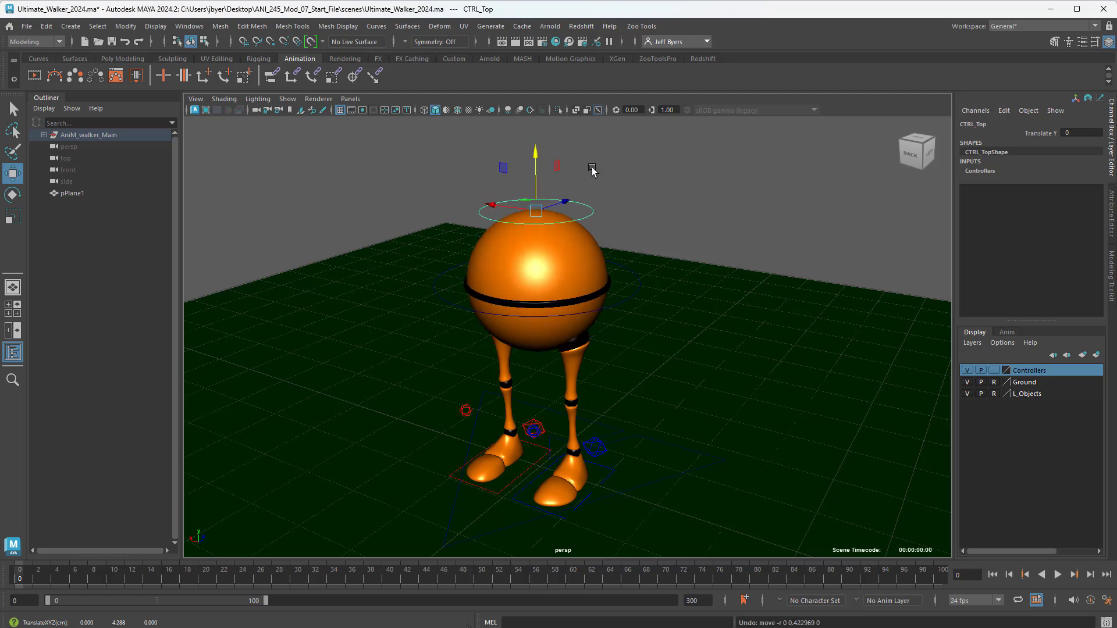
Try lowering the main body control to about -0.446 in Y and rotating it about Z.
{"action": "left_click", "coordinate": [659, 303]}
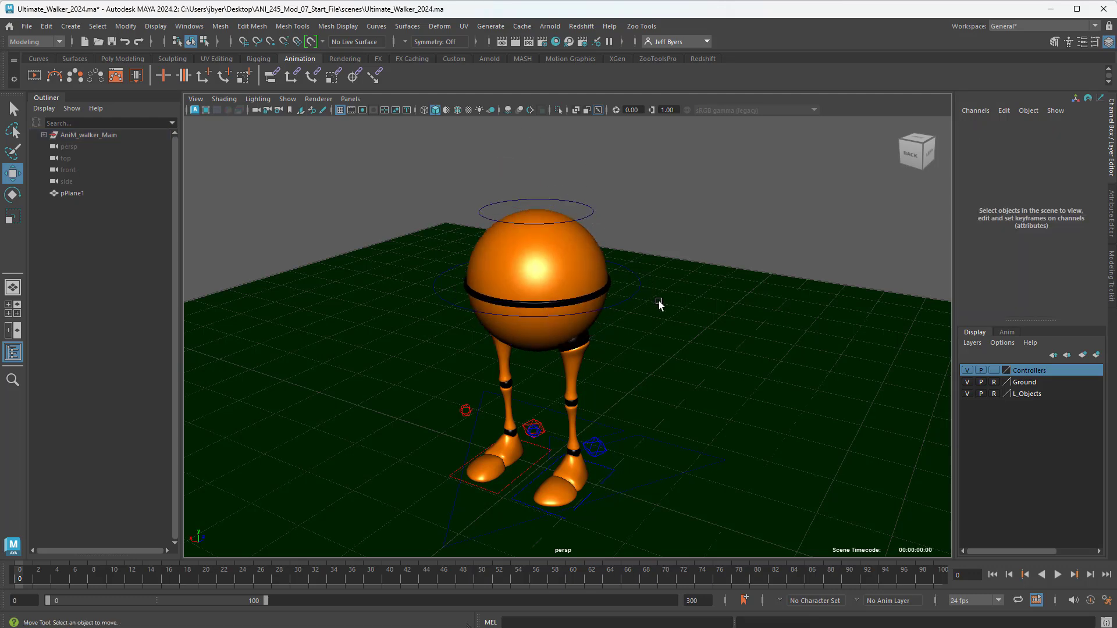
{"action": "left_click", "coordinate": [620, 301]}
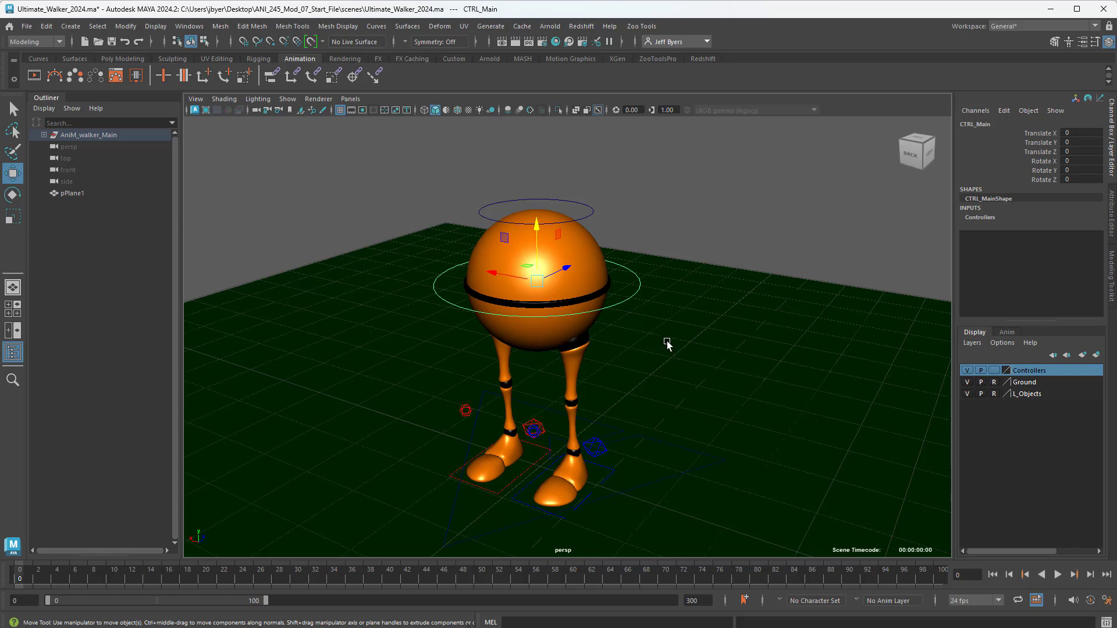
{"action": "left_click_drag", "start_coordinate": [661, 341], "coordinate": [604, 229], "text": "alt"}
{"action": "left_click_drag", "start_coordinate": [633, 312], "coordinate": [567, 294], "text": "alt"}
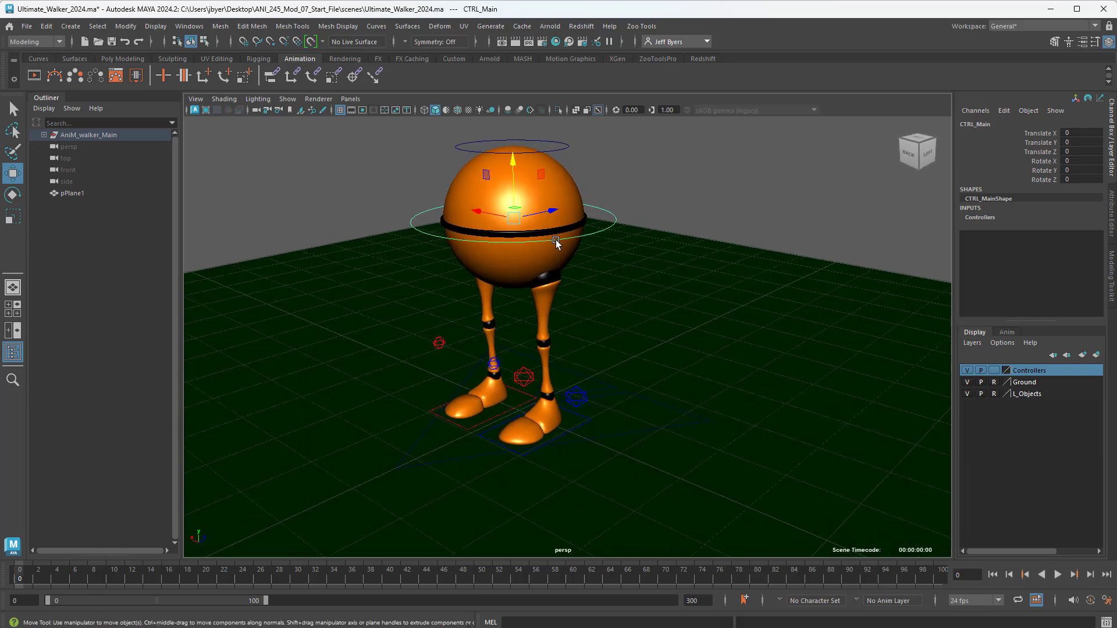
{"action": "left_click_drag", "start_coordinate": [589, 226], "coordinate": [571, 374], "text": "alt"}
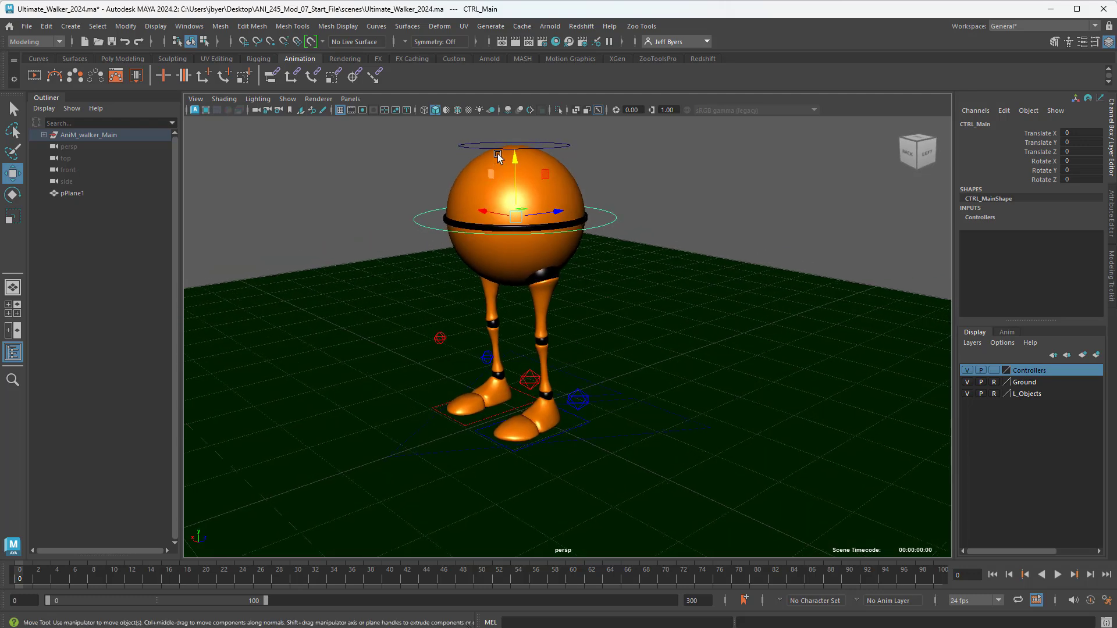
{"action": "left_click_drag", "start_coordinate": [515, 158], "coordinate": [556, 243]}
{"action": "key", "text": "e"}
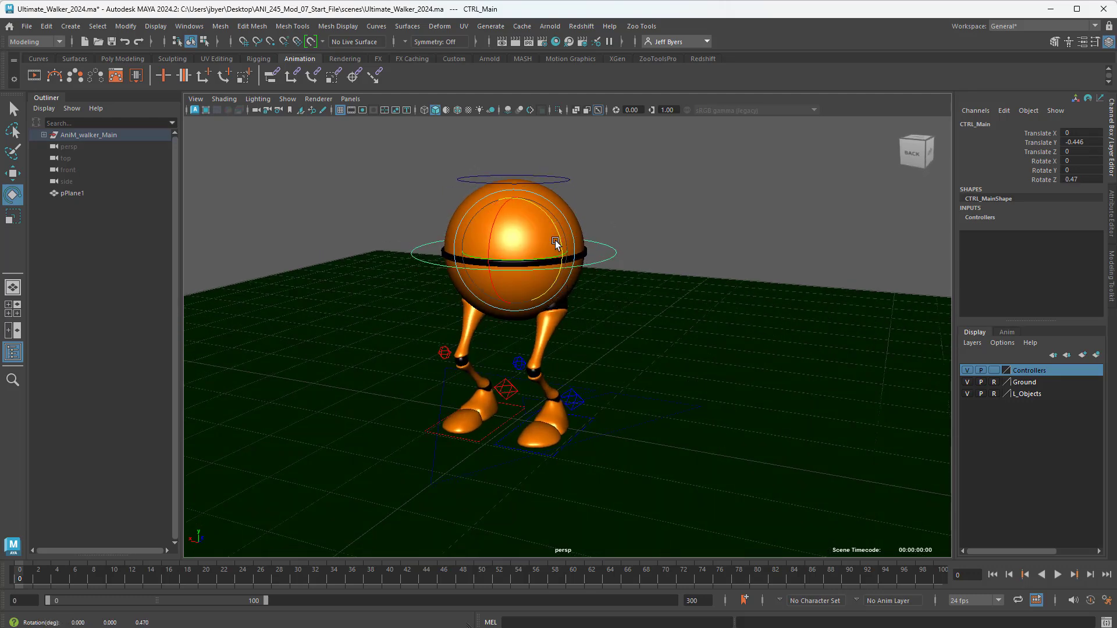
Undo the trial rotations and moves of the main body control.
{"action": "key", "text": "ctrl+z"}
{"action": "key", "text": "ctrl+z"}
{"action": "key", "text": "ctrl+z"}
{"action": "key", "text": "ctrl+z"}
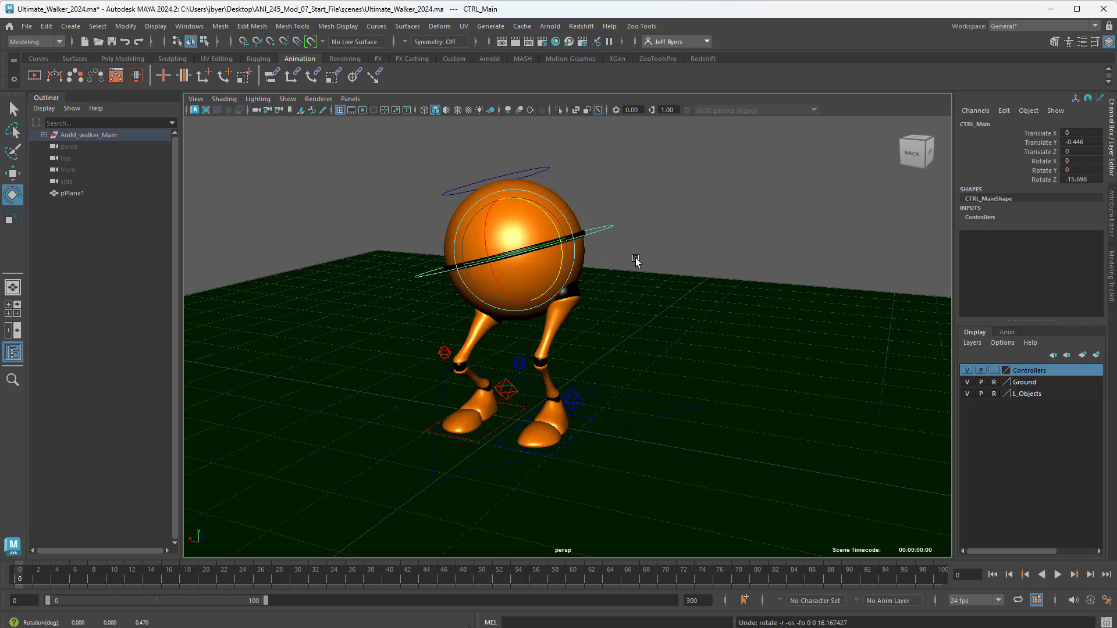
{"action": "left_click_drag", "start_coordinate": [645, 240], "coordinate": [594, 238], "text": "alt"}
{"action": "key", "text": "ctrl+z"}
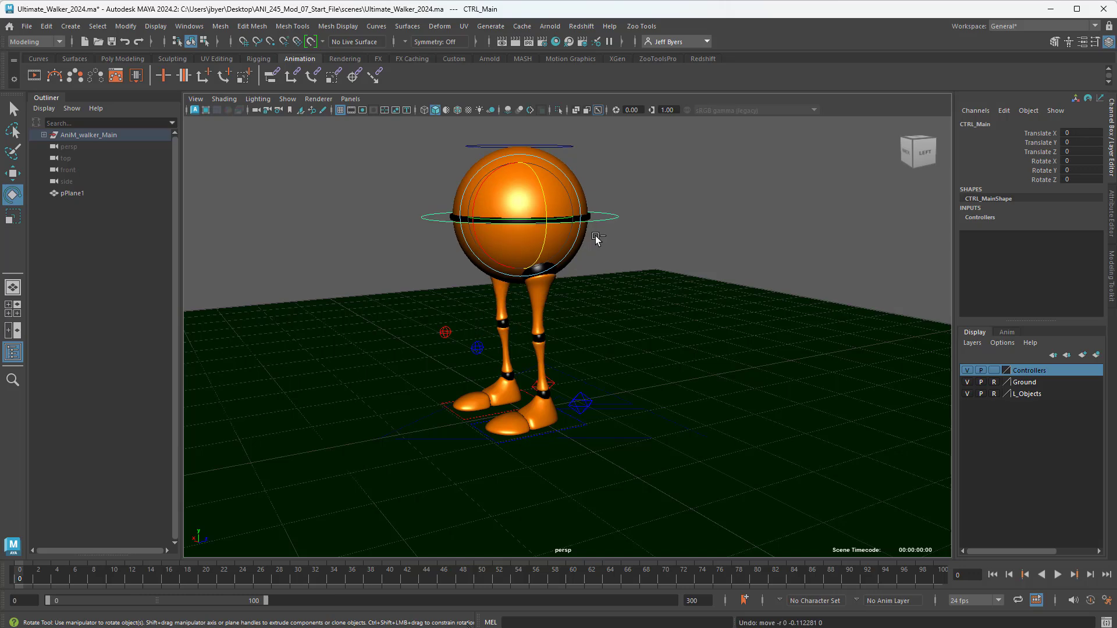
Examine the left foot control and the left heel IK control by selecting them alternately and comparing their channels.
{"action": "left_click_drag", "start_coordinate": [620, 384], "coordinate": [571, 381], "text": "alt"}
{"action": "left_click", "coordinate": [565, 391]}
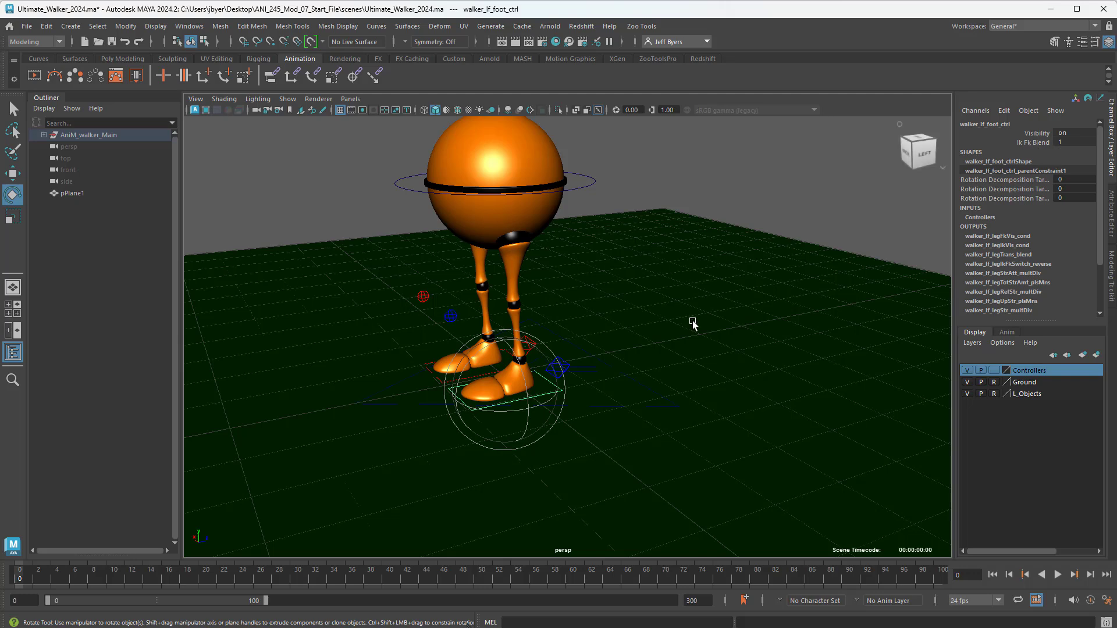
{"action": "left_click_drag", "start_coordinate": [661, 316], "coordinate": [669, 310], "text": "alt"}
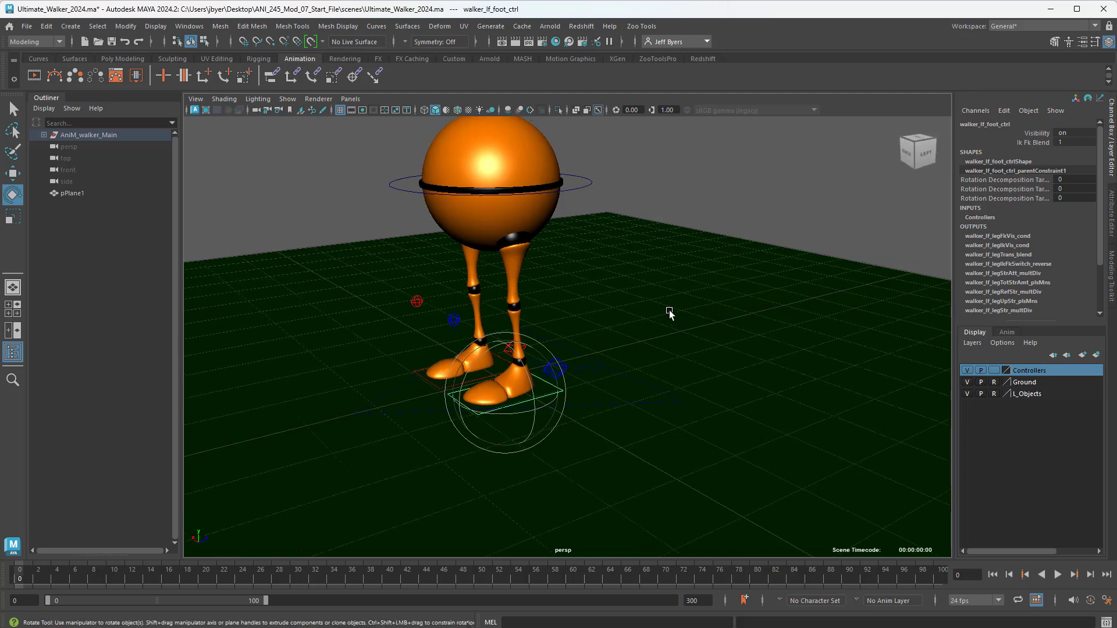
{"action": "key", "text": "w"}
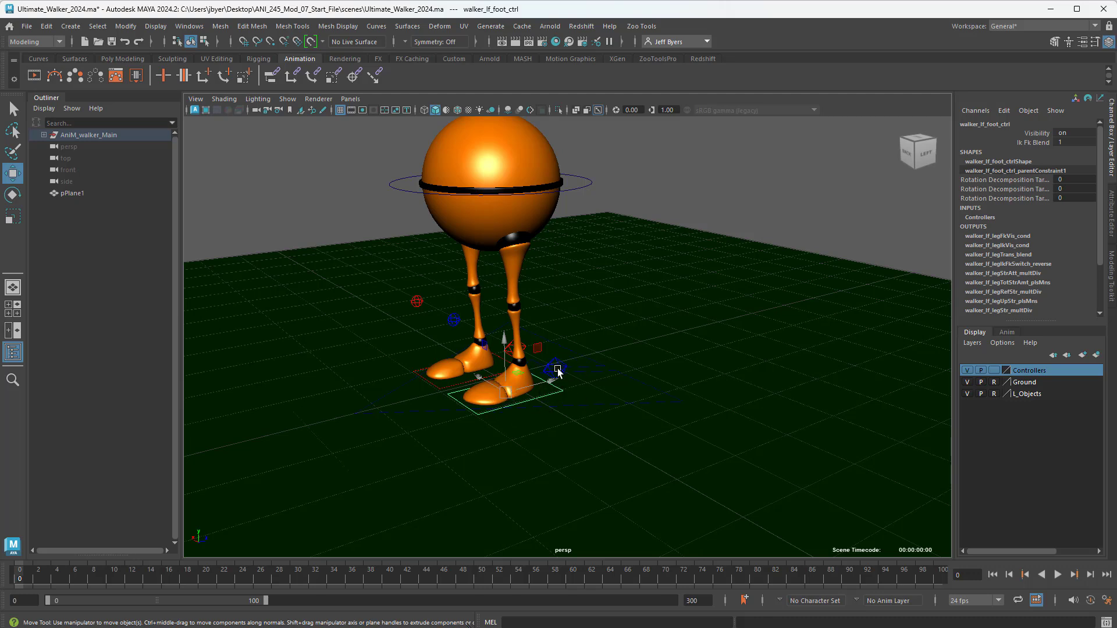
{"action": "left_click", "coordinate": [489, 341]}
{"action": "left_click", "coordinate": [557, 366]}
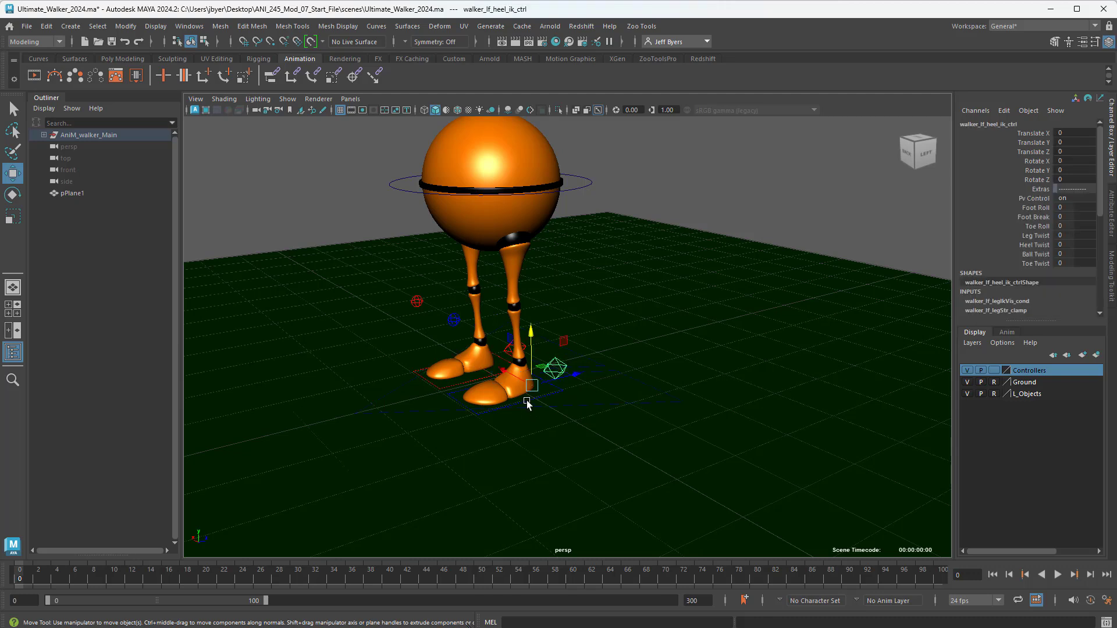
{"action": "left_click", "coordinate": [527, 401]}
{"action": "left_click", "coordinate": [548, 366]}
Set the left foot control's Ik Fk Blend to 0 to switch the leg to FK.
{"action": "left_click", "coordinate": [530, 400]}
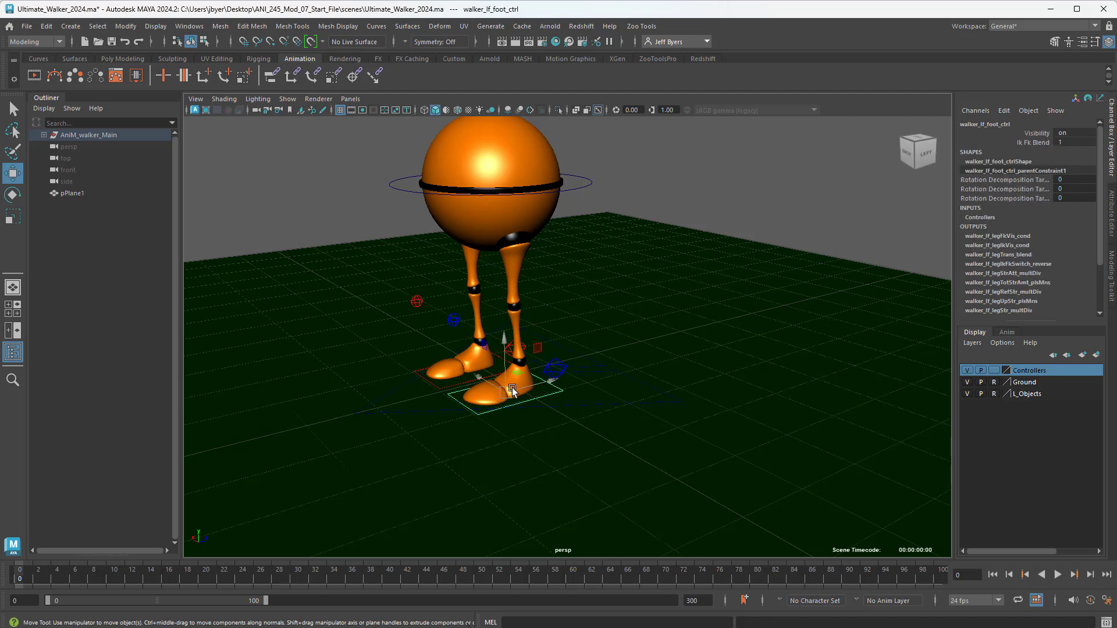
{"action": "left_click", "coordinate": [1067, 143]}
{"action": "type", "text": "0"}
{"action": "key", "text": "Return"}
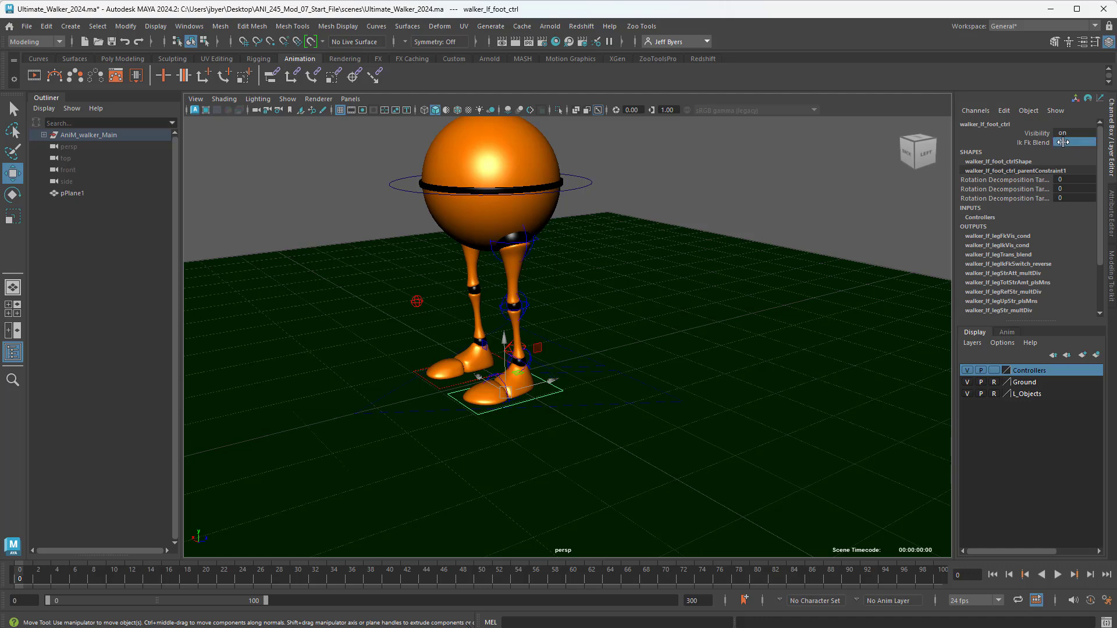
Rotate the left upper leg FK control about 38.5 degrees around Z.
{"action": "left_click", "coordinate": [533, 241]}
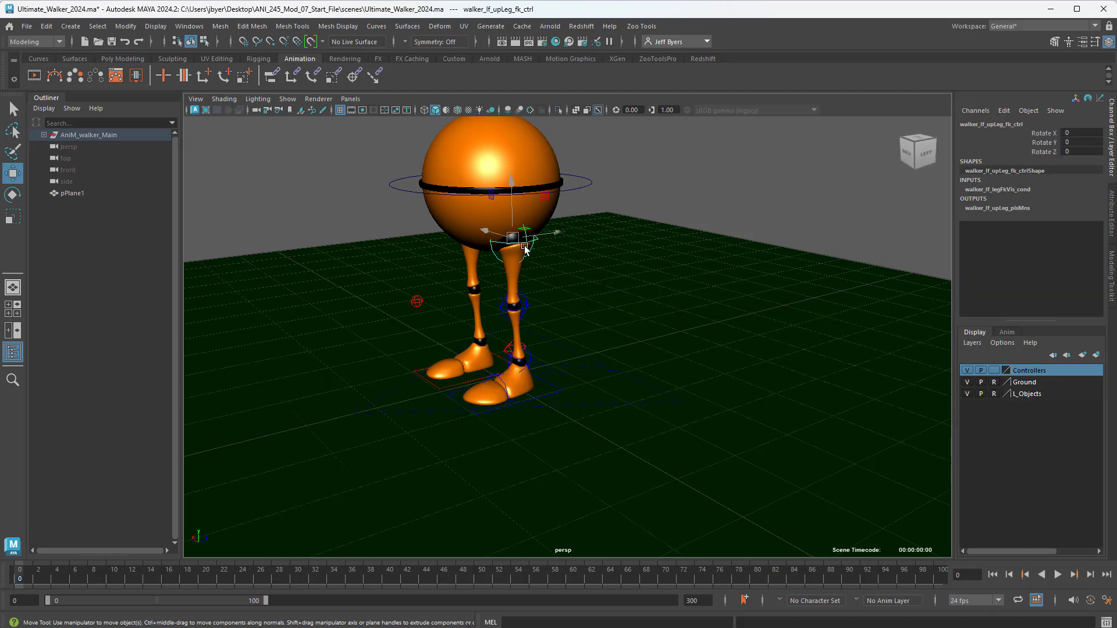
{"action": "key", "text": "e"}
{"action": "left_click_drag", "start_coordinate": [504, 201], "coordinate": [485, 231]}
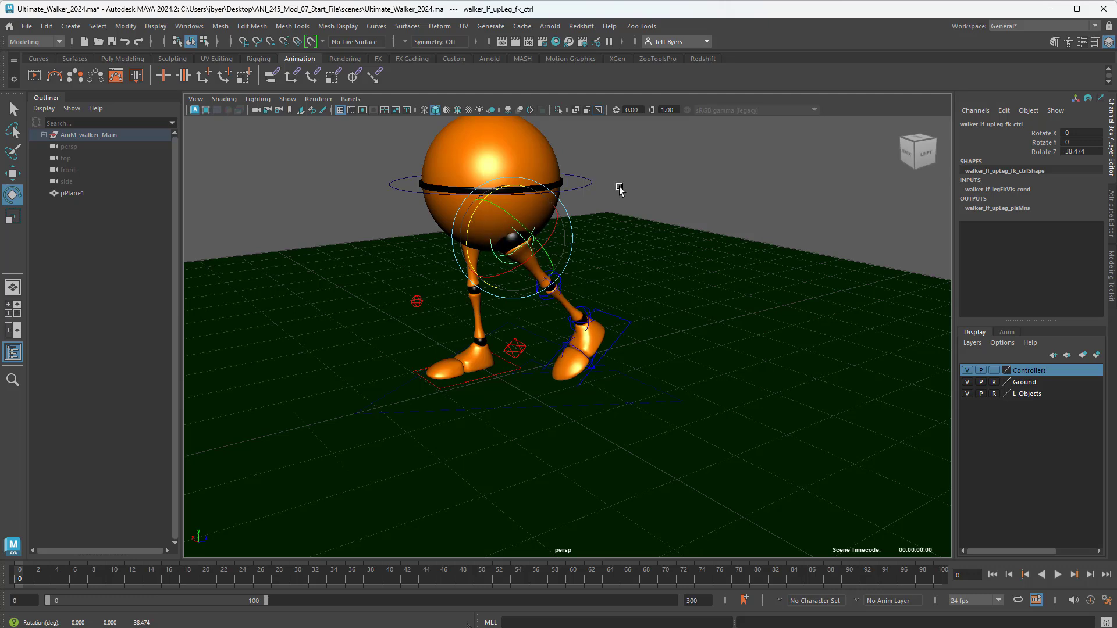
Rotate the left knee FK control about 36 degrees around Z.
{"action": "left_click", "coordinate": [580, 250]}
{"action": "left_click", "coordinate": [563, 280]}
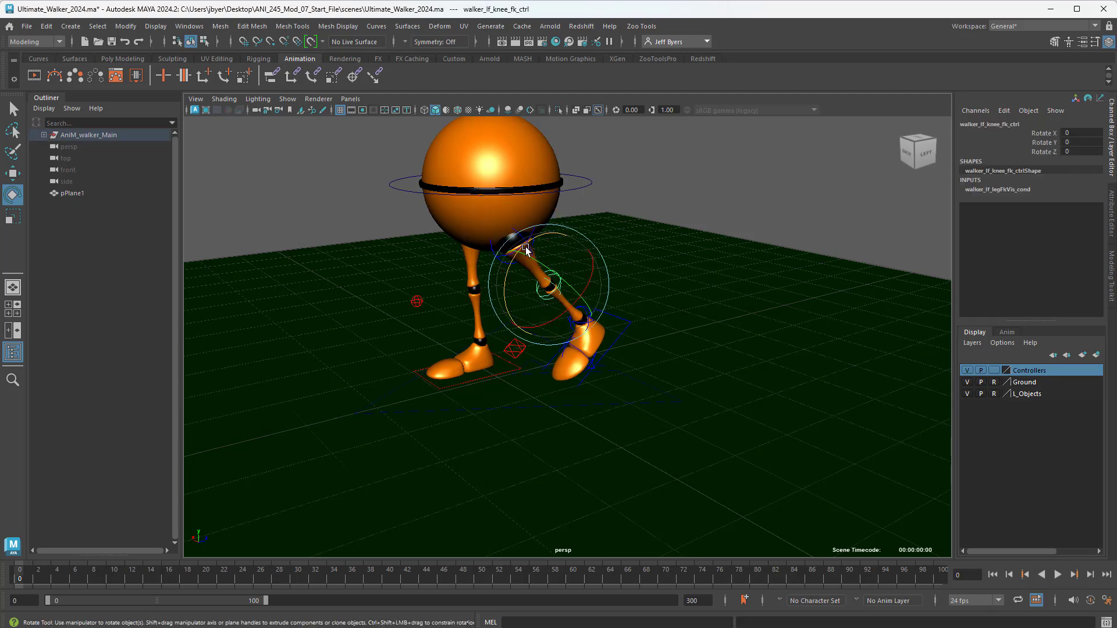
{"action": "left_click_drag", "start_coordinate": [526, 247], "coordinate": [515, 282]}
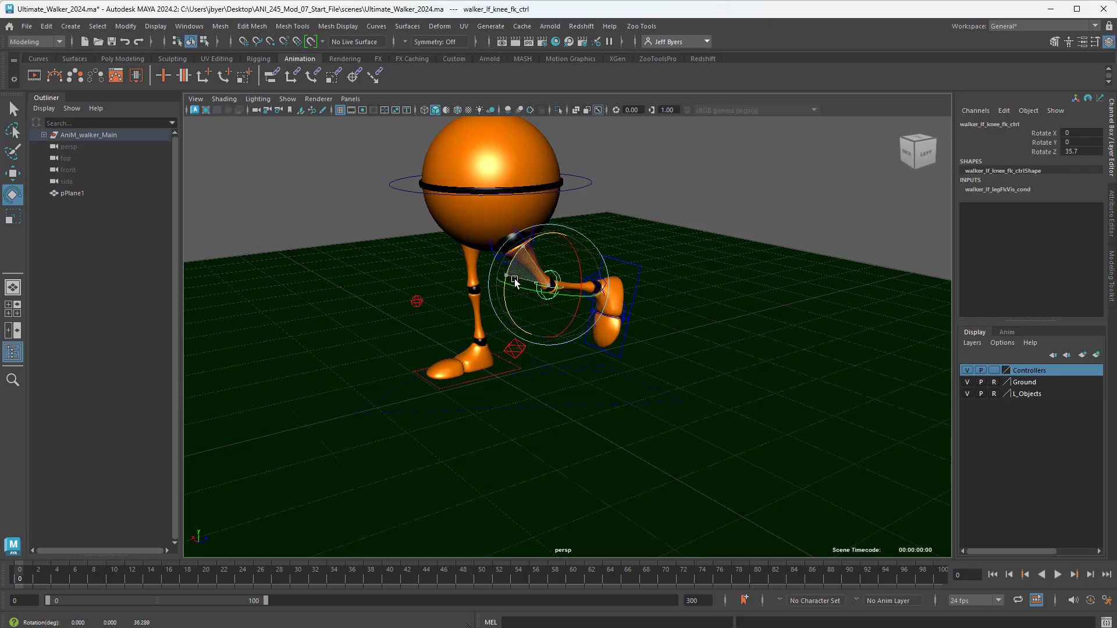
Rotate the left ankle FK control to test how the foot bends in FK mode.
{"action": "left_click", "coordinate": [644, 189]}
{"action": "left_click", "coordinate": [602, 267]}
{"action": "left_click_drag", "start_coordinate": [580, 232], "coordinate": [588, 256]}
{"action": "left_click_drag", "start_coordinate": [669, 256], "coordinate": [698, 253], "text": "alt"}
Undo the trial FK rotations and the switch to FK so the left leg is back in IK mode.
{"action": "key", "text": "ctrl+z"}
{"action": "key", "text": "ctrl+z"}
{"action": "key", "text": "ctrl+z"}
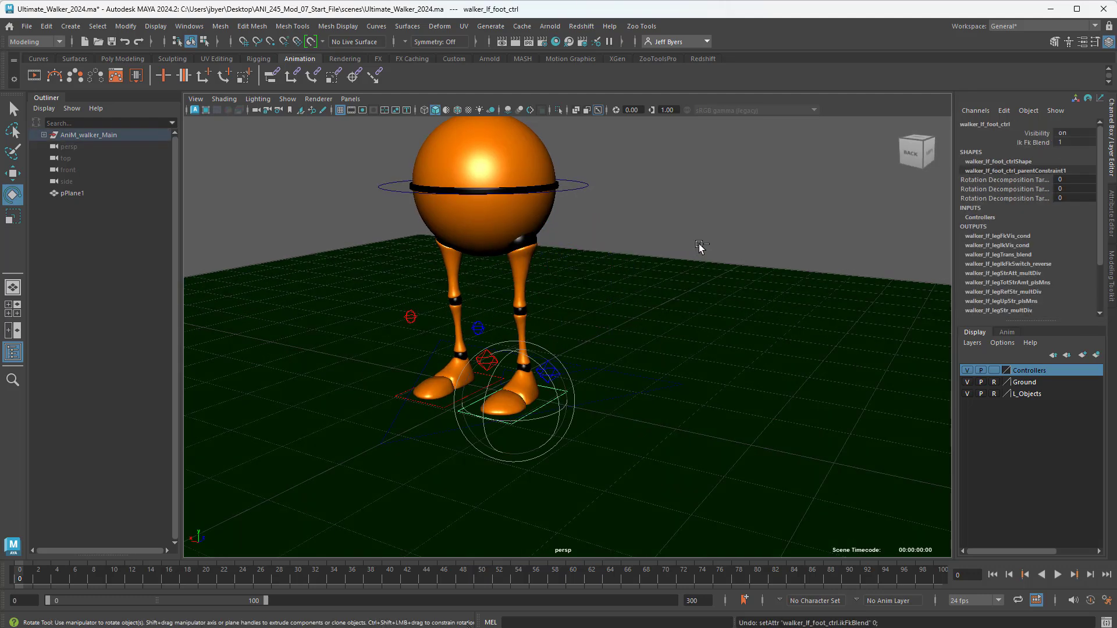
{"action": "mouse_move", "coordinate": [699, 243]}
{"action": "left_mouse_down", "text": "alt"}
{"action": "mouse_move", "coordinate": [685, 260]}
{"action": "mouse_move", "coordinate": [661, 260]}
{"action": "mouse_move", "coordinate": [698, 256]}
{"action": "left_mouse_up", "text": "alt"}
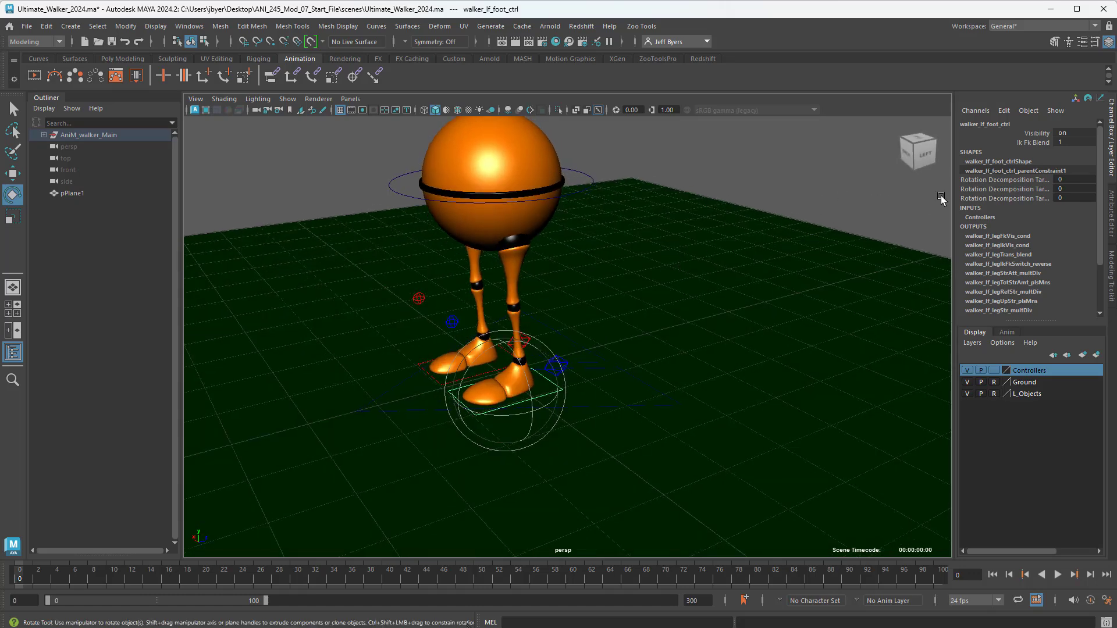
{"action": "double_click", "coordinate": [1065, 144]}
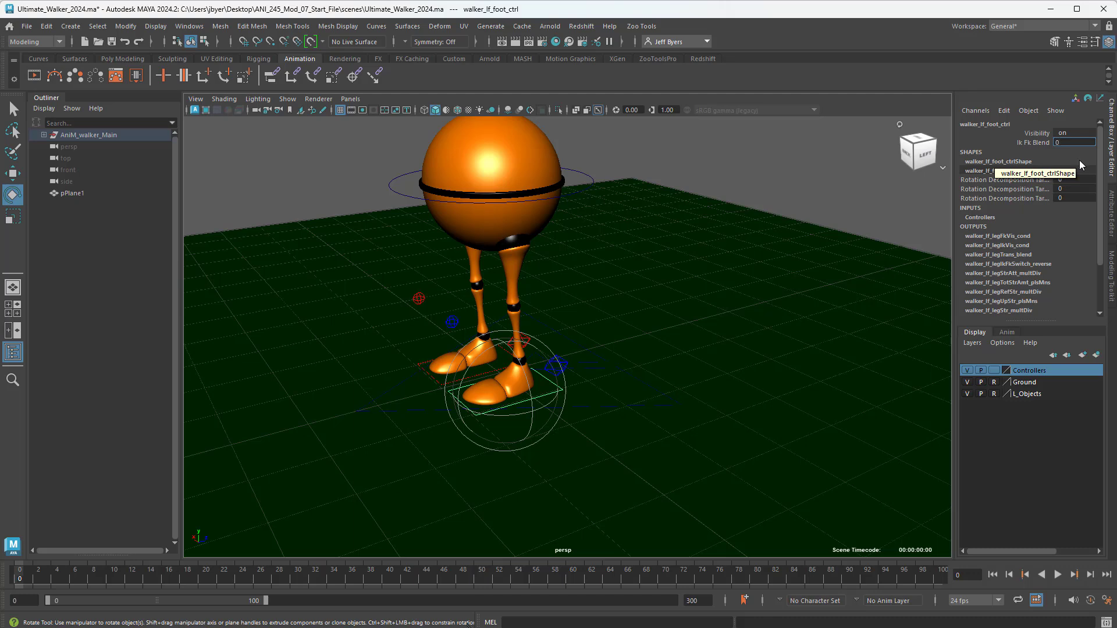
{"action": "left_click_drag", "start_coordinate": [728, 187], "coordinate": [739, 186], "text": "alt"}
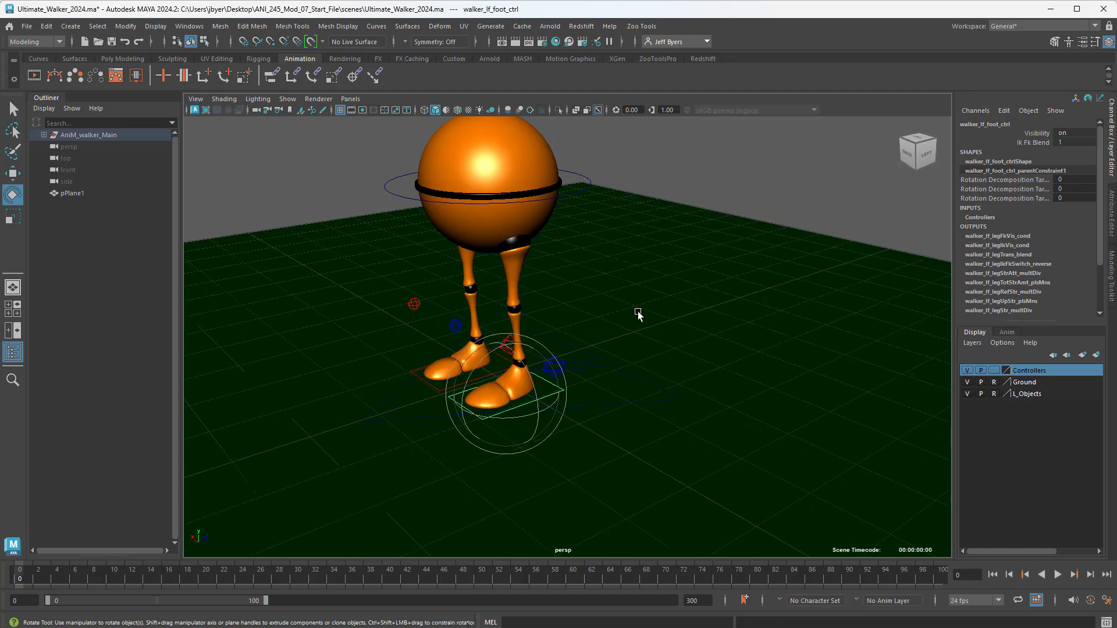
{"action": "left_click", "coordinate": [712, 177]}
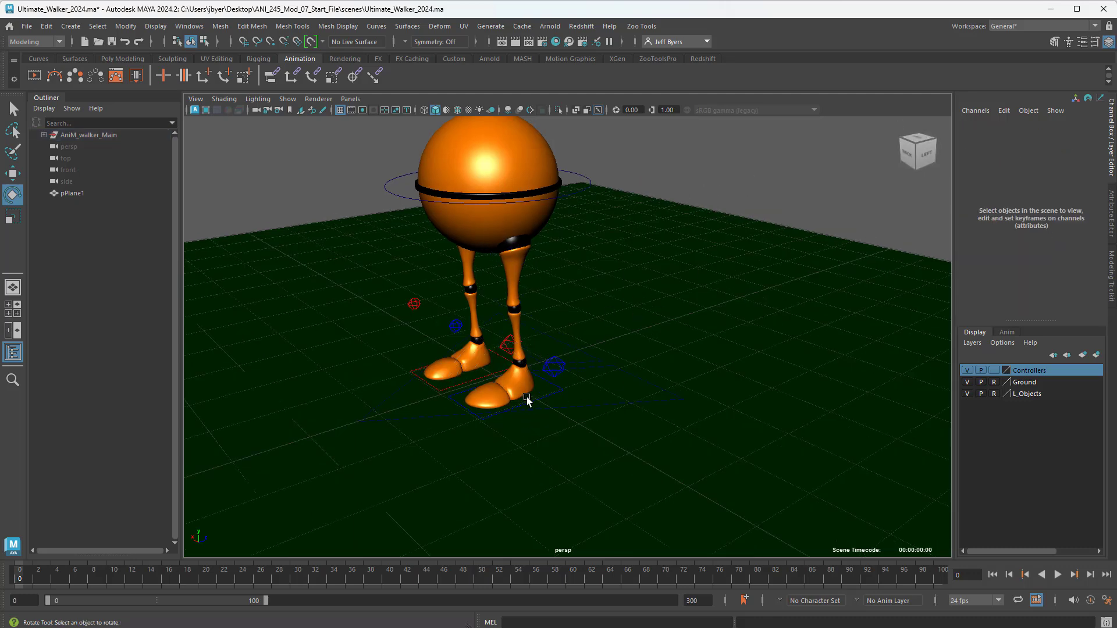
Select the left foot control and compare its Move and Rotate manipulators to check which transforms are available.
{"action": "left_click", "coordinate": [460, 385]}
{"action": "left_click", "coordinate": [740, 182]}
{"action": "left_click", "coordinate": [561, 391]}
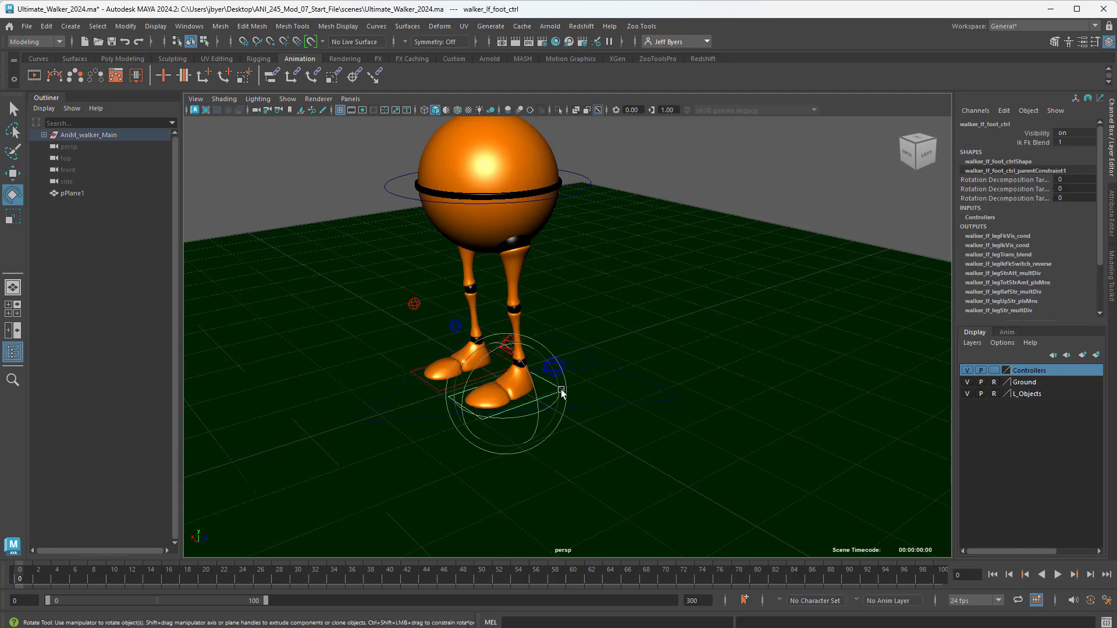
{"action": "key", "text": "w"}
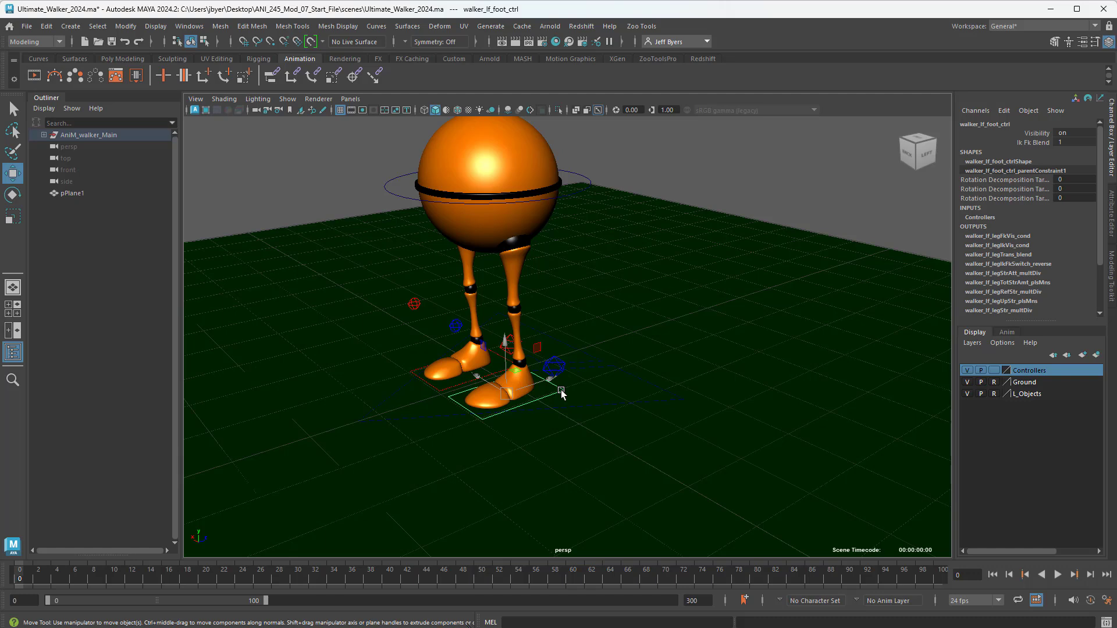
{"action": "key", "text": "e"}
{"action": "key", "text": "t"}
{"action": "key", "text": "w"}
{"action": "key", "text": "e"}
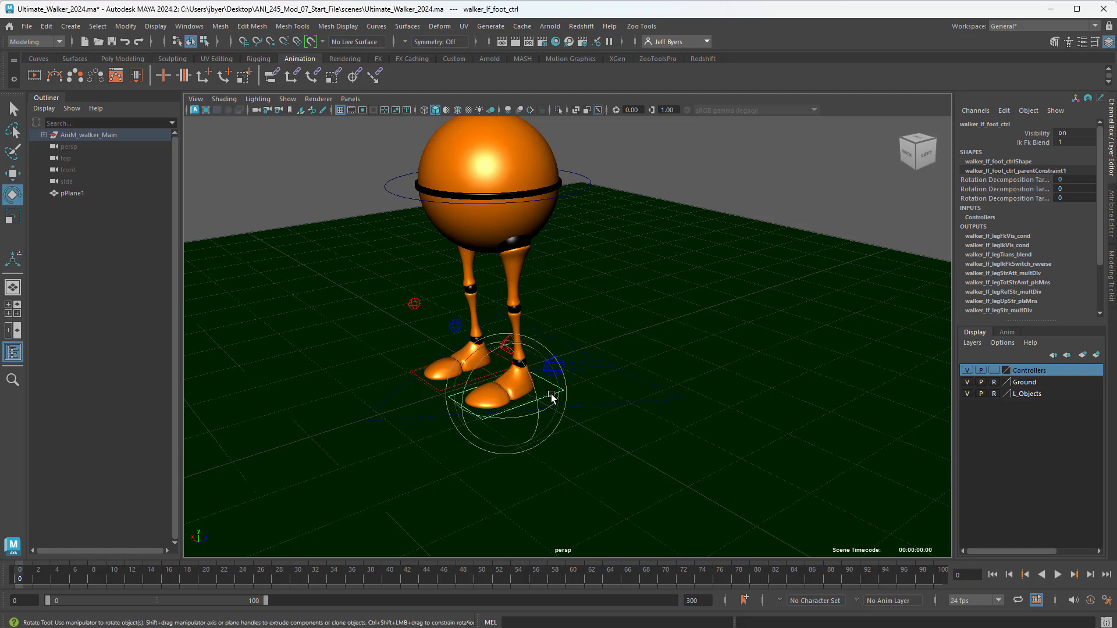
{"action": "key", "text": "w"}
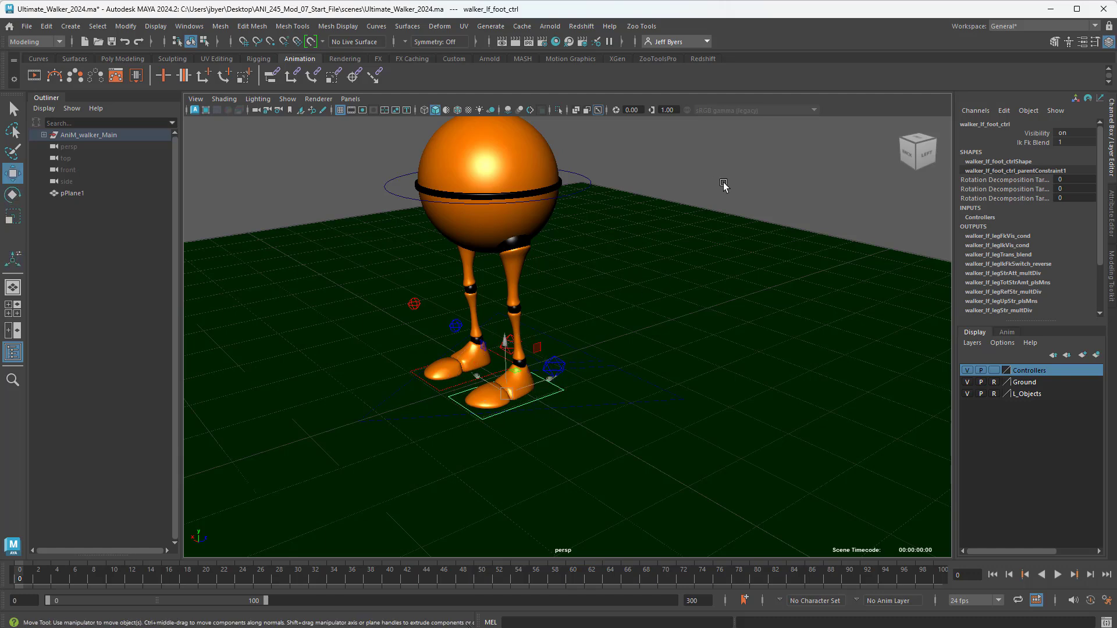
Try moving the left heel IK control along Z and lifting it along Y to test how the leg follows.
{"action": "left_click", "coordinate": [724, 183]}
{"action": "left_click", "coordinate": [560, 383]}
{"action": "left_click", "coordinate": [561, 366]}
{"action": "left_click_drag", "start_coordinate": [574, 372], "coordinate": [616, 360]}
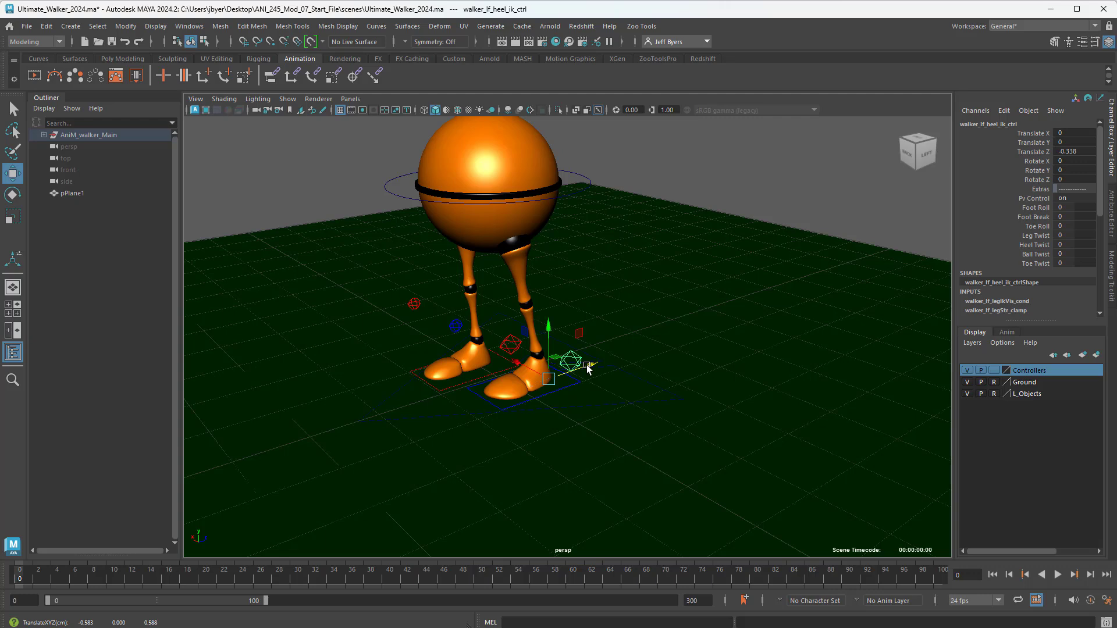
{"action": "key", "text": "ctrl+z"}
{"action": "mouse_move", "coordinate": [574, 373]}
{"action": "left_mouse_down"}
{"action": "mouse_move", "coordinate": [589, 372]}
{"action": "mouse_move", "coordinate": [561, 378]}
{"action": "mouse_move", "coordinate": [578, 376]}
{"action": "left_mouse_up"}
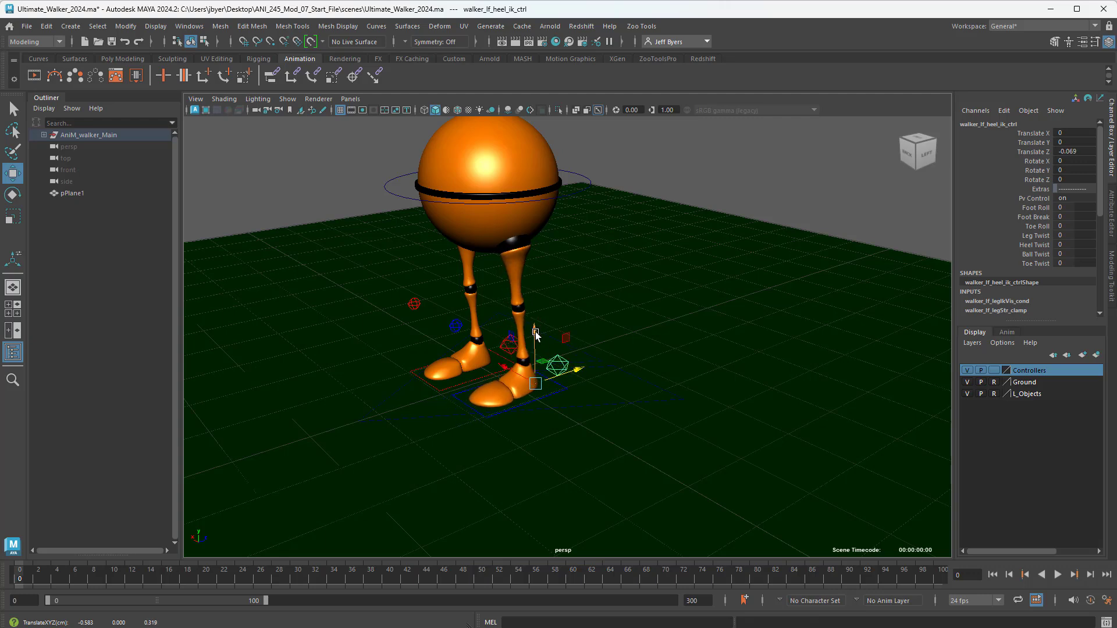
{"action": "left_click_drag", "start_coordinate": [535, 333], "coordinate": [535, 309]}
{"action": "left_click_drag", "start_coordinate": [588, 348], "coordinate": [572, 373]}
Undo the trial moves of the left heel IK control and clear the selection.
{"action": "key", "text": "ctrl+z"}
{"action": "key", "text": "ctrl+z"}
{"action": "key", "text": "ctrl+z"}
{"action": "key", "text": "ctrl+z"}
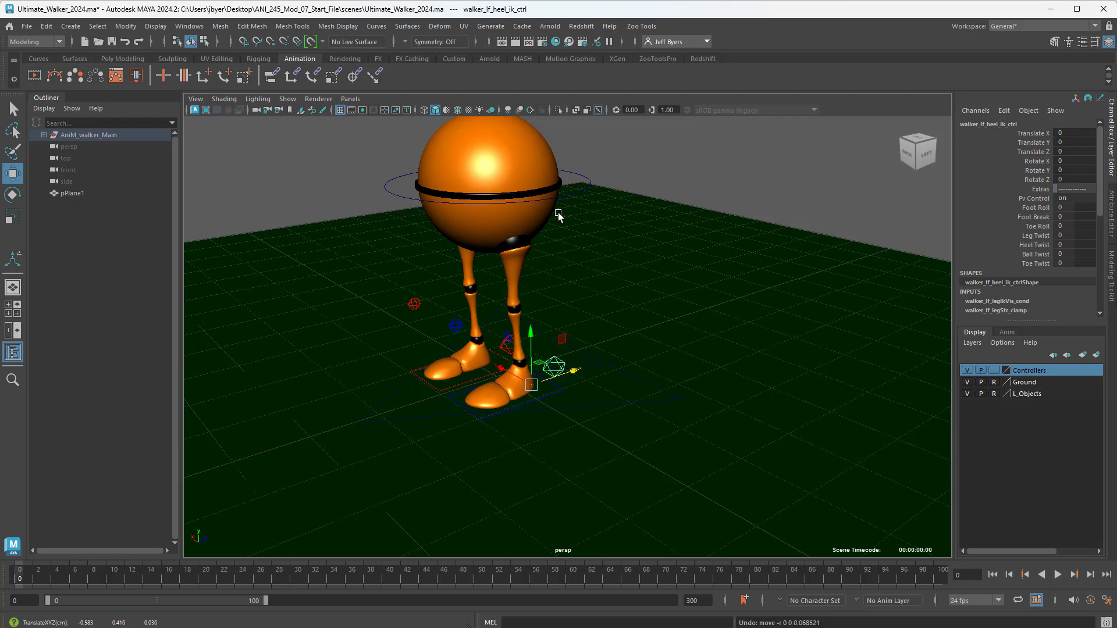
{"action": "left_click", "coordinate": [578, 195]}
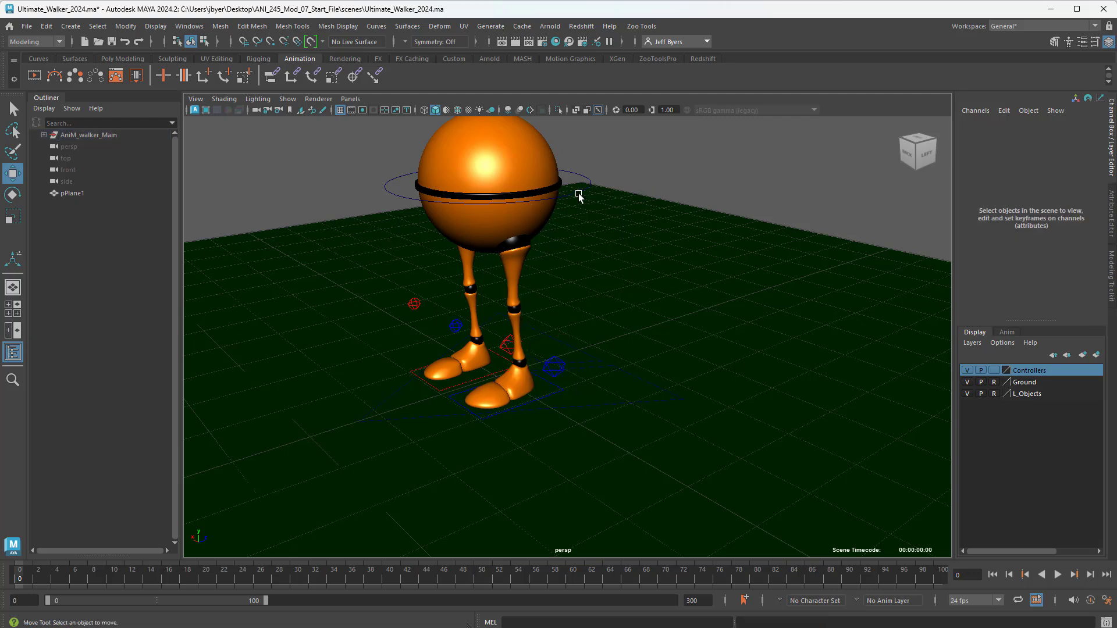
Lower the main body control to about -0.47 in Y and move the left knee pole vector control sideways.
{"action": "left_click", "coordinate": [537, 200]}
{"action": "left_click_drag", "start_coordinate": [487, 135], "coordinate": [486, 160]}
{"action": "left_click", "coordinate": [459, 326]}
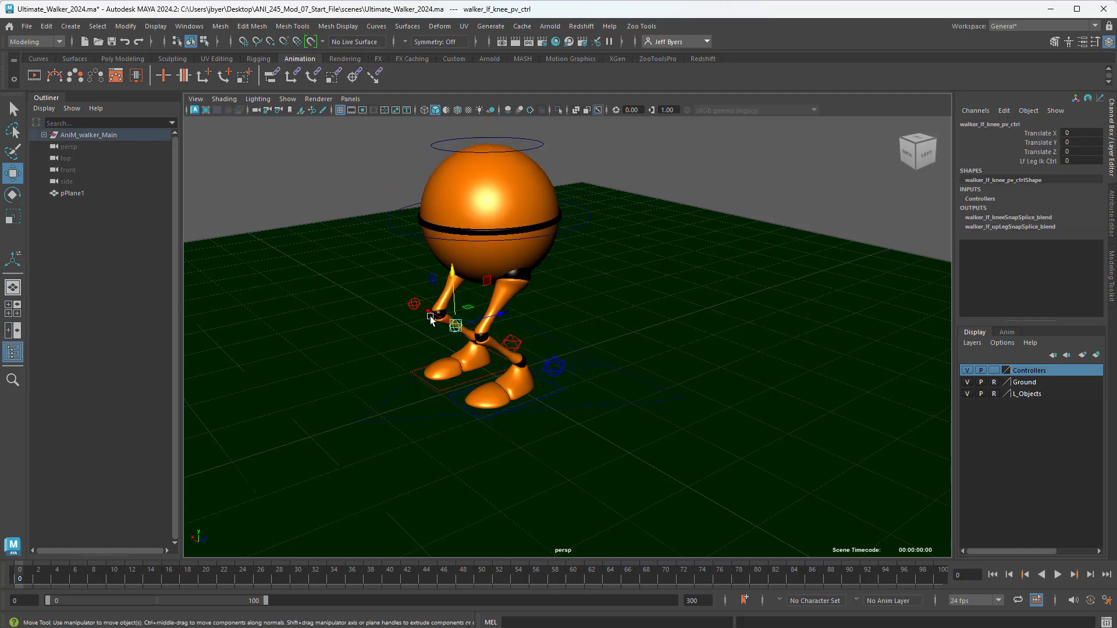
{"action": "left_click_drag", "start_coordinate": [431, 316], "coordinate": [526, 337]}
Move the left heel IK control outward and shift the left knee pole vector control to about 0.46 in X.
{"action": "left_click_drag", "start_coordinate": [584, 385], "coordinate": [533, 390], "text": "alt"}
{"action": "left_click", "coordinate": [548, 375]}
{"action": "left_click_drag", "start_coordinate": [485, 372], "coordinate": [547, 363], "text": "alt"}
{"action": "left_click", "coordinate": [601, 313]}
{"action": "left_click_drag", "start_coordinate": [569, 317], "coordinate": [514, 350]}
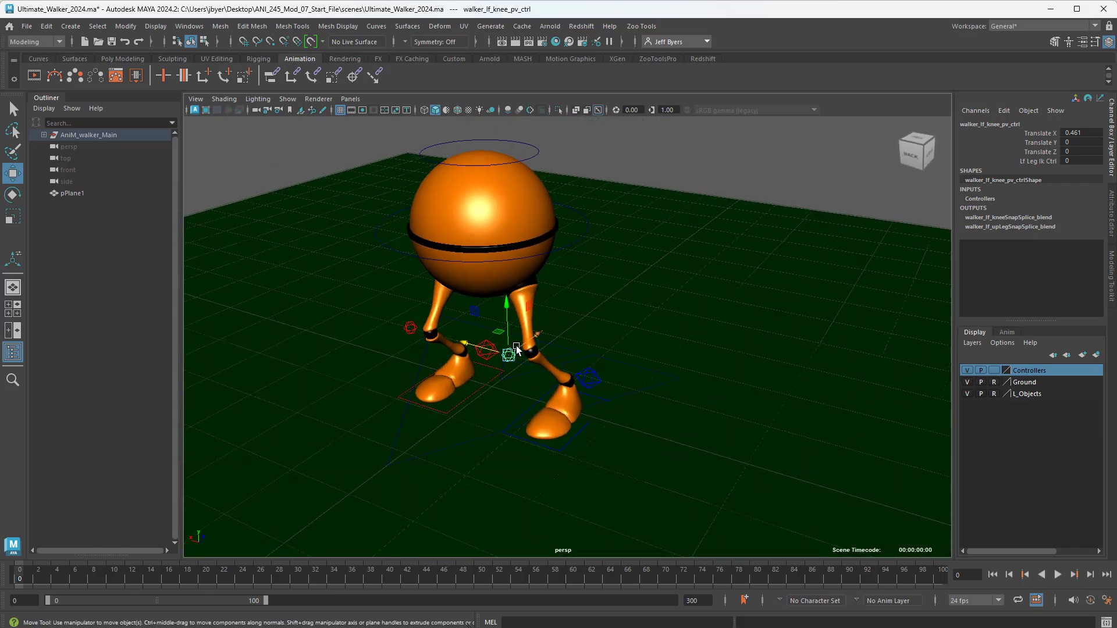
Undo the trial moves of the knee pole vector, heel IK and main body controls.
{"action": "key", "text": "ctrl+z"}
{"action": "key", "text": "ctrl+z"}
{"action": "key", "text": "ctrl+z"}
{"action": "key", "text": "ctrl+z"}
{"action": "key", "text": "ctrl+z"}
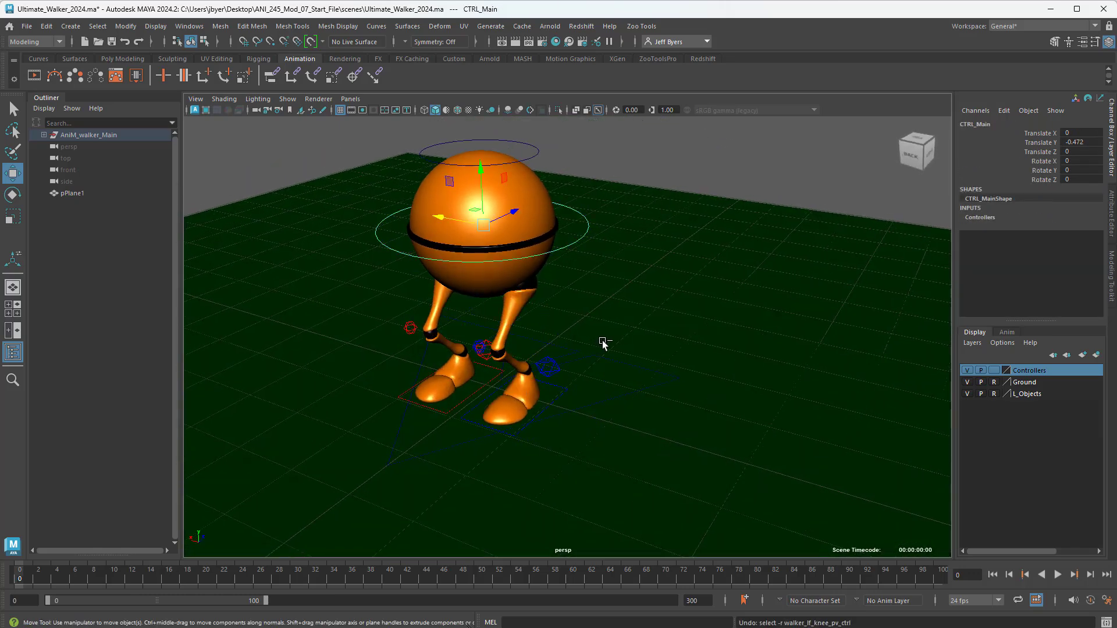
{"action": "key", "text": "ctrl+z"}
{"action": "key", "text": "ctrl+z"}
Select the left heel IK control and make its Foot Roll channel active.
{"action": "left_click_drag", "start_coordinate": [603, 343], "coordinate": [533, 336], "text": "alt"}
{"action": "middle_click_drag", "start_coordinate": [533, 334], "coordinate": [498, 328], "text": "alt"}
{"action": "scroll", "coordinate": [502, 329], "scroll_direction": "up", "scroll_amount": 5}
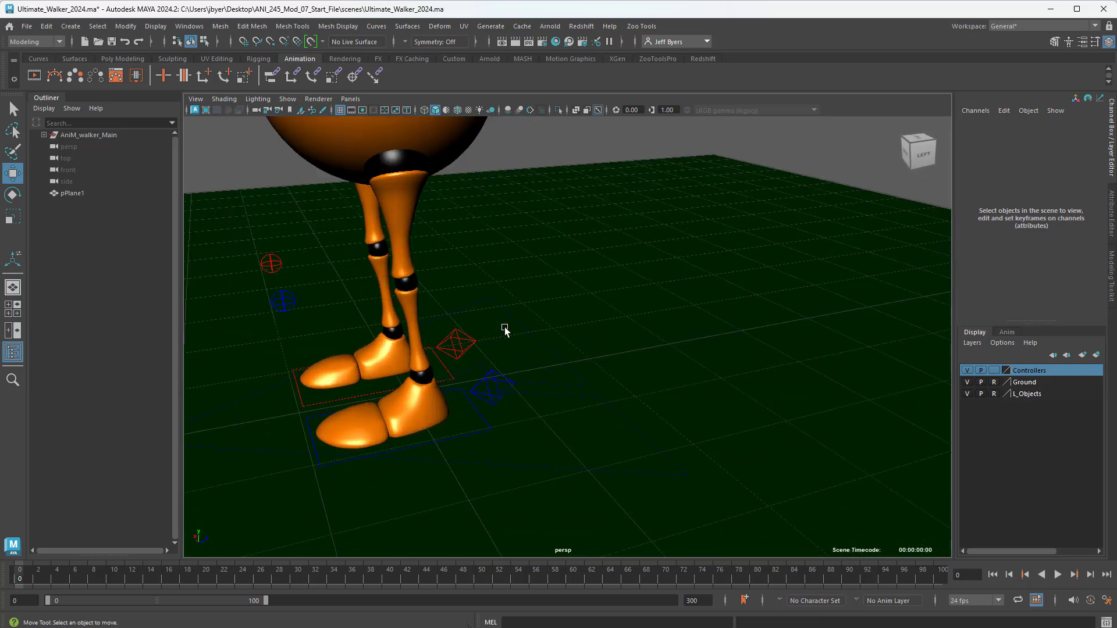
{"action": "left_click_drag", "start_coordinate": [469, 328], "coordinate": [541, 343], "text": "alt"}
{"action": "left_click", "coordinate": [498, 387]}
{"action": "middle_click_drag", "start_coordinate": [531, 327], "coordinate": [537, 361], "text": "alt"}
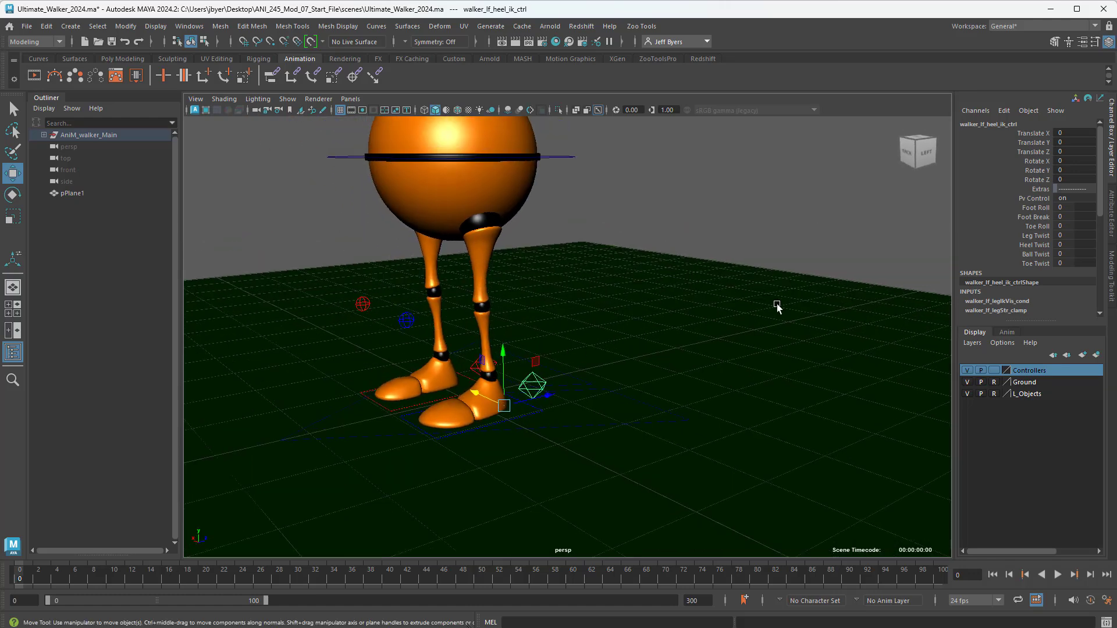
{"action": "left_click_drag", "start_coordinate": [523, 402], "coordinate": [525, 412], "text": "alt"}
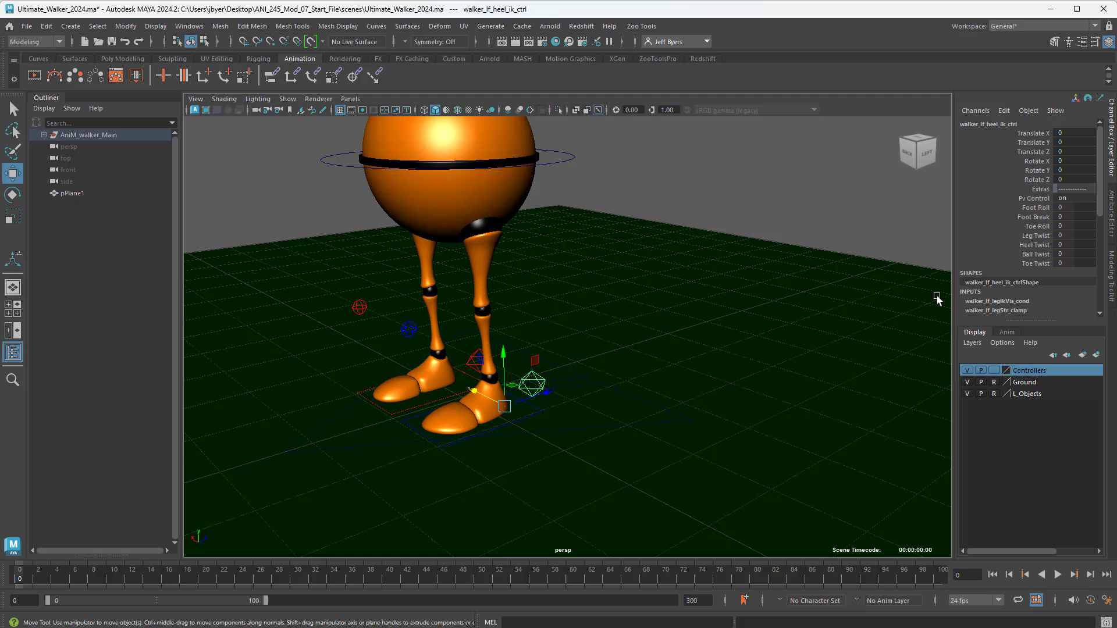
{"action": "left_click", "coordinate": [1029, 208]}
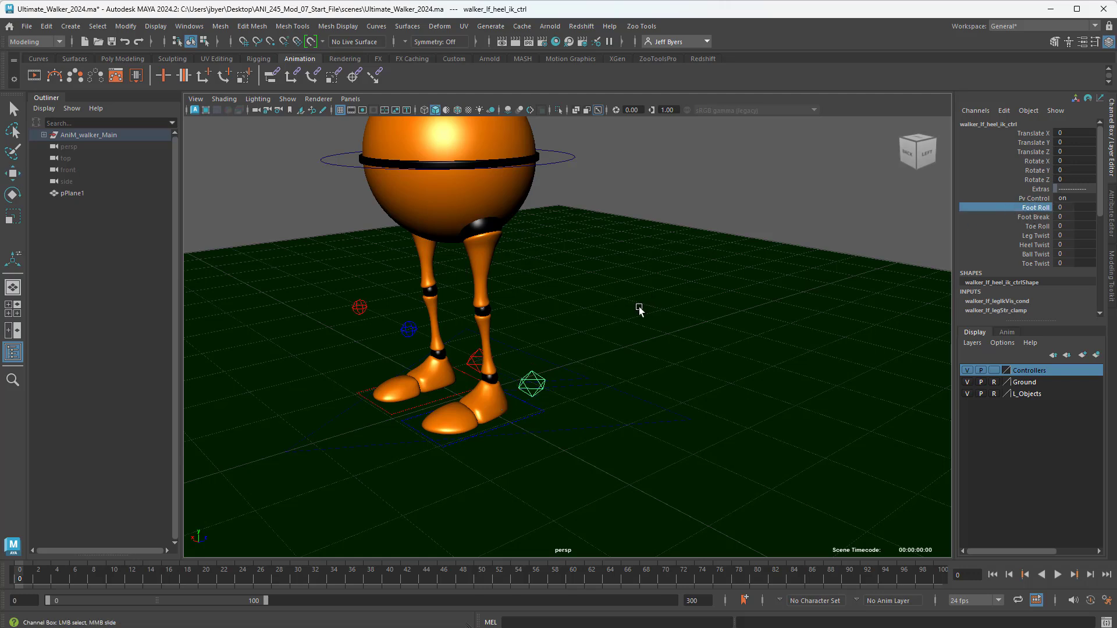
Try Foot Roll values between about -21 and 22 on the left heel IK control, and undo the change.
{"action": "middle_click_drag", "start_coordinate": [639, 306], "coordinate": [740, 314]}
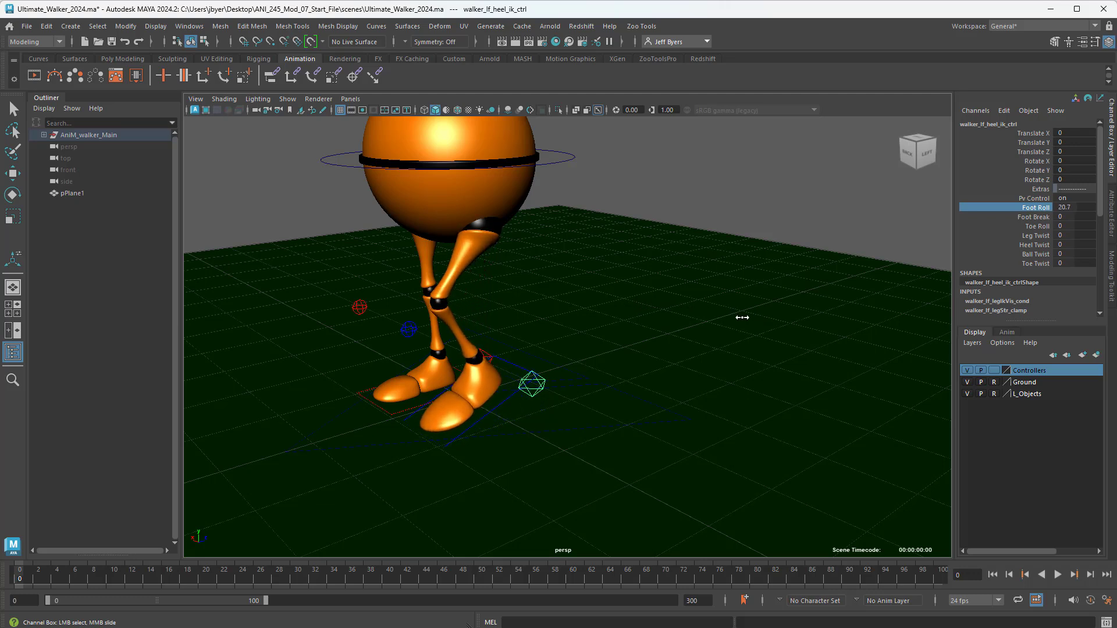
{"action": "middle_click_drag", "start_coordinate": [595, 313], "coordinate": [712, 320]}
{"action": "middle_click_drag", "start_coordinate": [791, 324], "coordinate": [606, 312]}
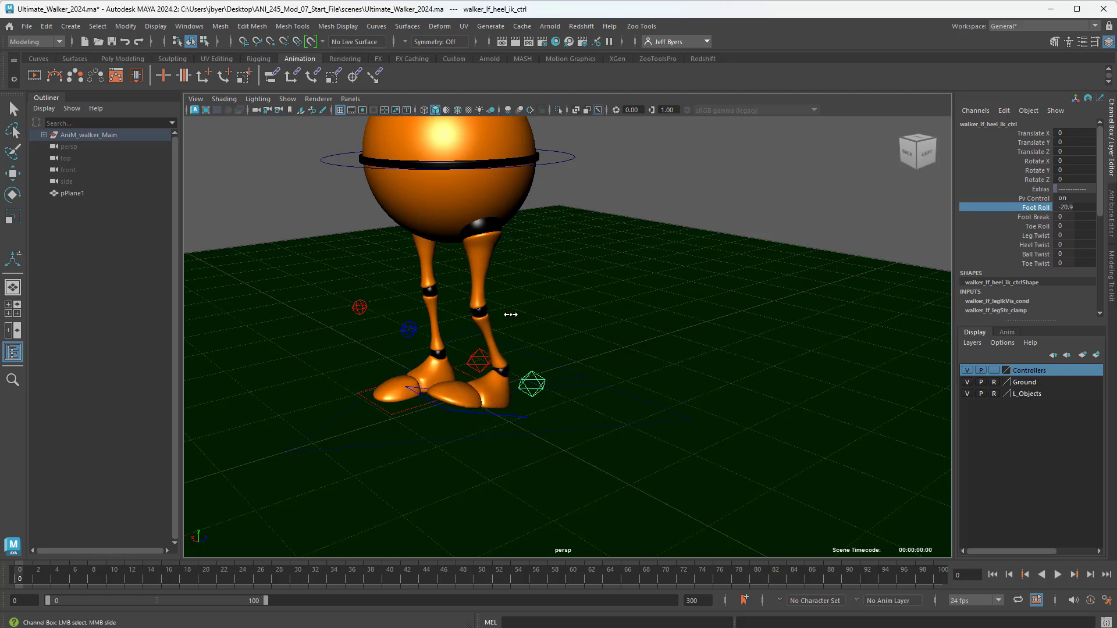
{"action": "middle_click_drag", "start_coordinate": [540, 320], "coordinate": [463, 309]}
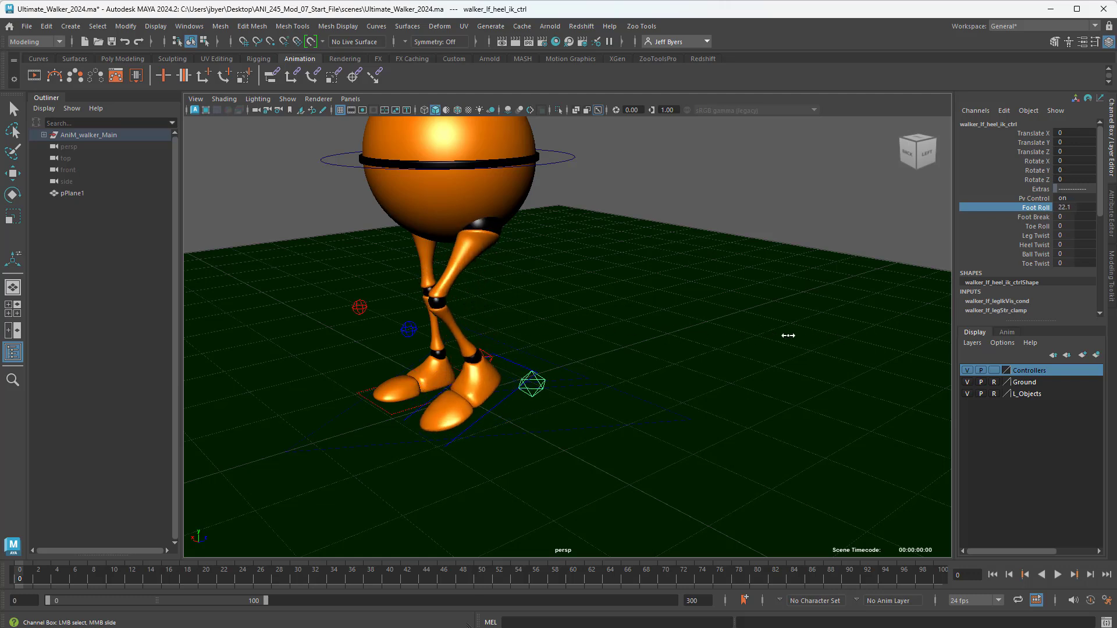
{"action": "middle_click_drag", "start_coordinate": [419, 330], "coordinate": [766, 345]}
{"action": "key", "text": "ctrl+z"}
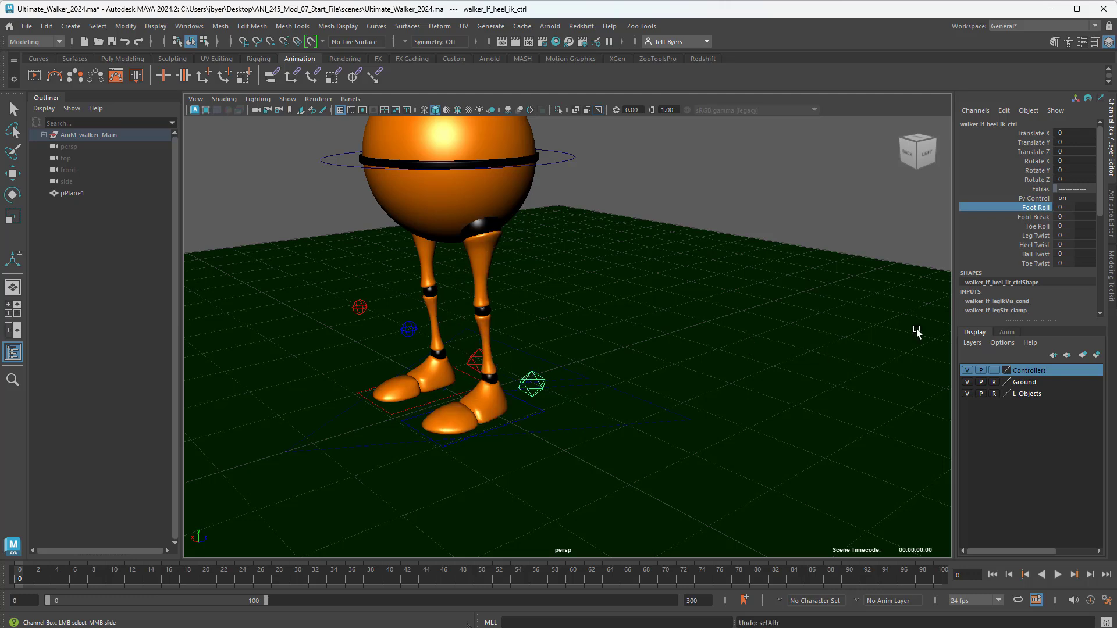
Try varying the left heel IK control's Foot Break and Toe Roll channels, undoing each change.
{"action": "left_click", "coordinate": [1036, 216]}
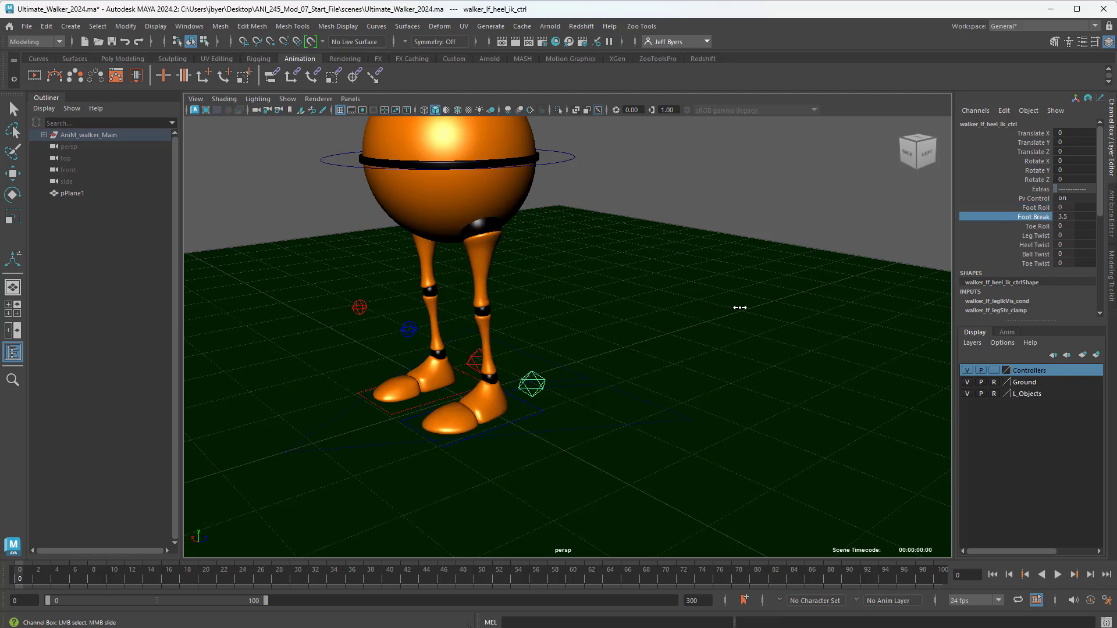
{"action": "middle_click_drag", "start_coordinate": [739, 306], "coordinate": [586, 317]}
{"action": "key", "text": "ctrl+z"}
{"action": "left_click", "coordinate": [1036, 226]}
{"action": "middle_click_drag", "start_coordinate": [691, 309], "coordinate": [545, 322]}
{"action": "key", "text": "ctrl+z"}
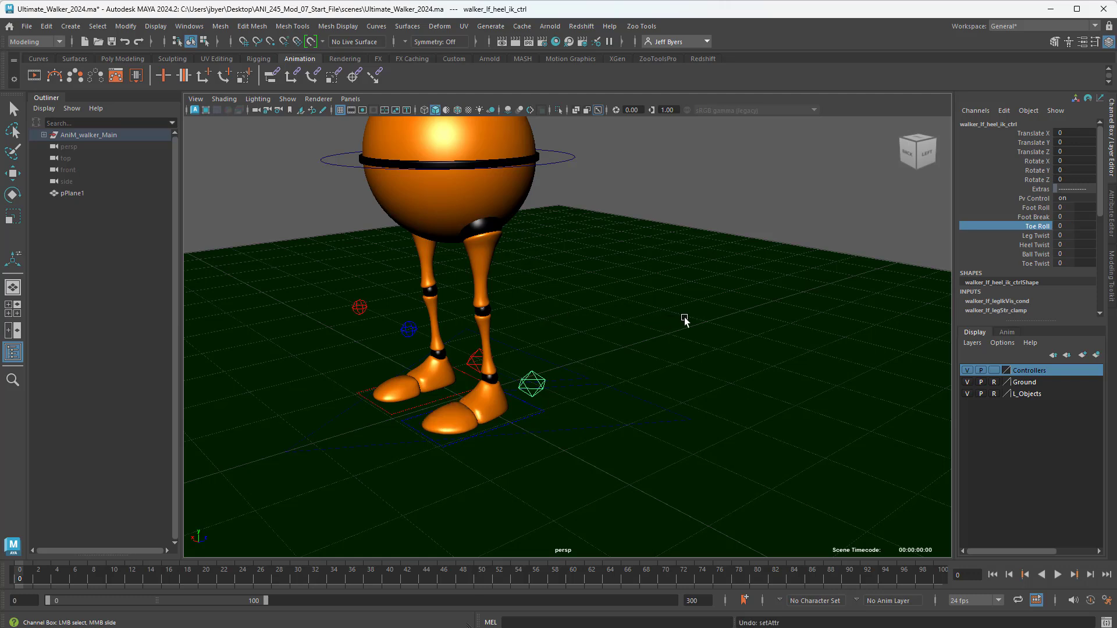
Try a Leg Twist of about 7.8 and a Heel Twist of about 45 on the left heel IK control, undoing each.
{"action": "left_click", "coordinate": [1035, 235]}
{"action": "middle_click_drag", "start_coordinate": [766, 299], "coordinate": [754, 332]}
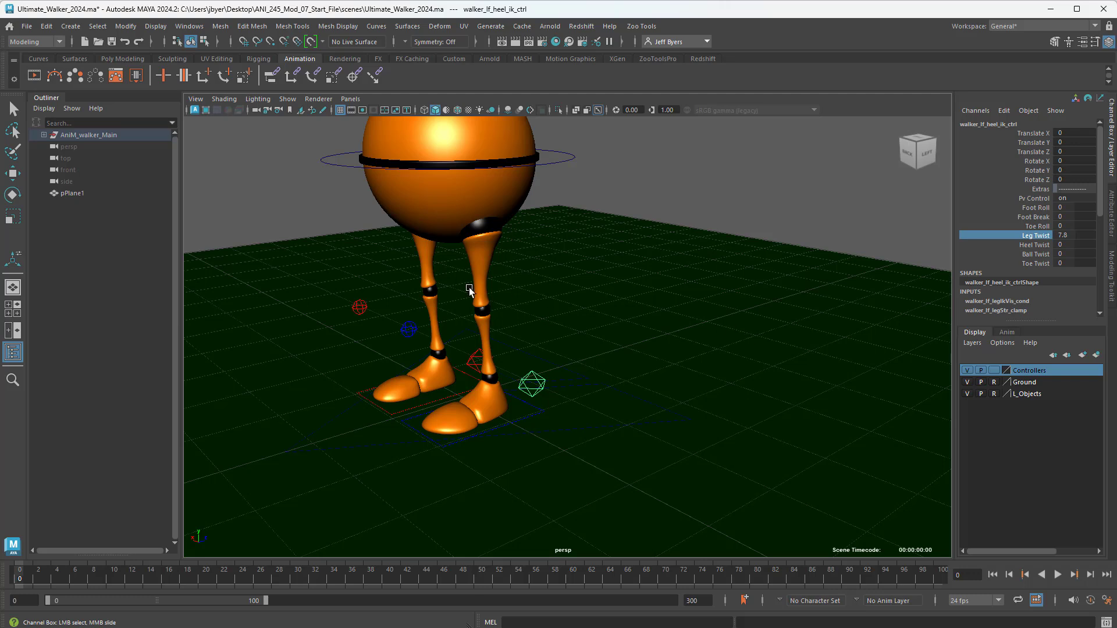
{"action": "key", "text": "ctrl+z"}
{"action": "left_click", "coordinate": [1035, 245]}
{"action": "middle_click_drag", "start_coordinate": [621, 332], "coordinate": [882, 326]}
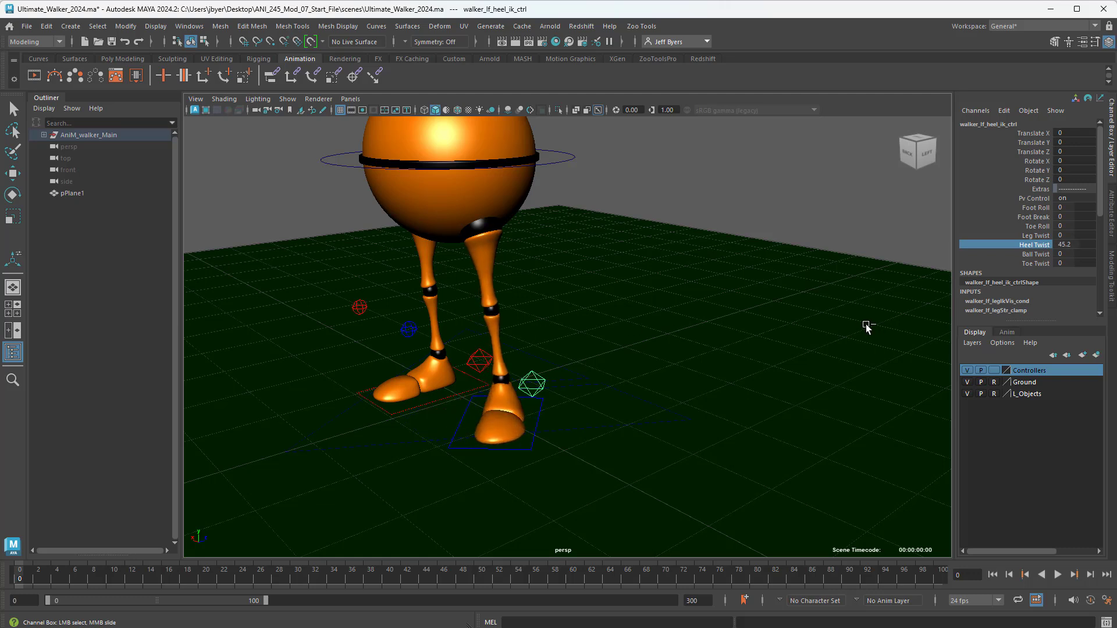
{"action": "key", "text": "ctrl+z"}
Try Ball Twist values of about 14.4 and 41.9 on the left heel IK control, and undo both.
{"action": "left_click", "coordinate": [1036, 254]}
{"action": "middle_click_drag", "start_coordinate": [695, 337], "coordinate": [653, 401]}
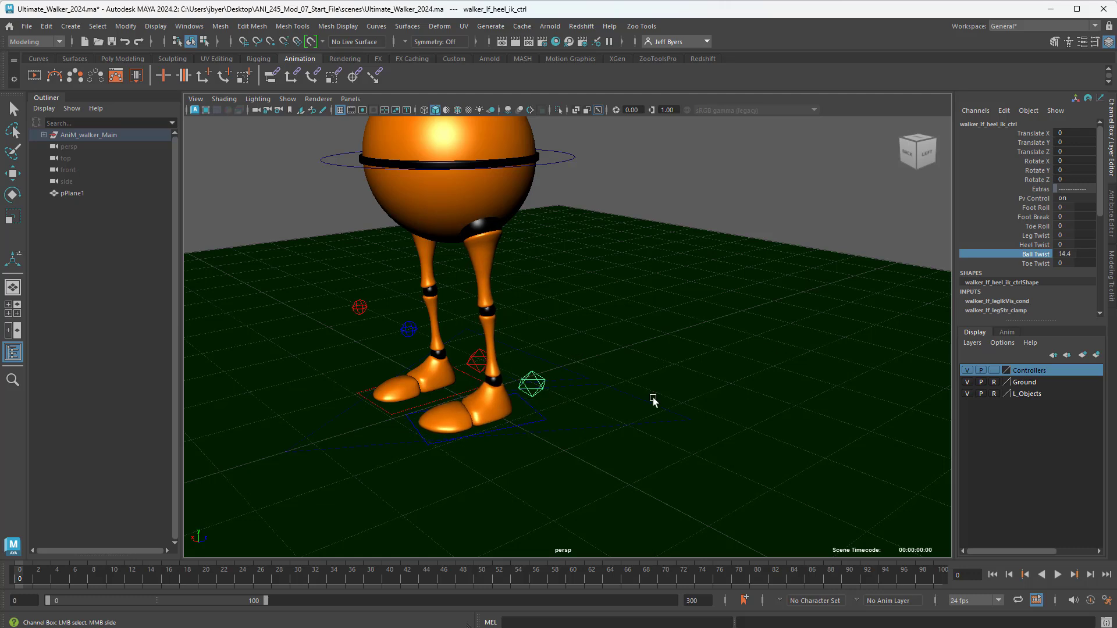
{"action": "middle_click_drag", "start_coordinate": [698, 338], "coordinate": [826, 341]}
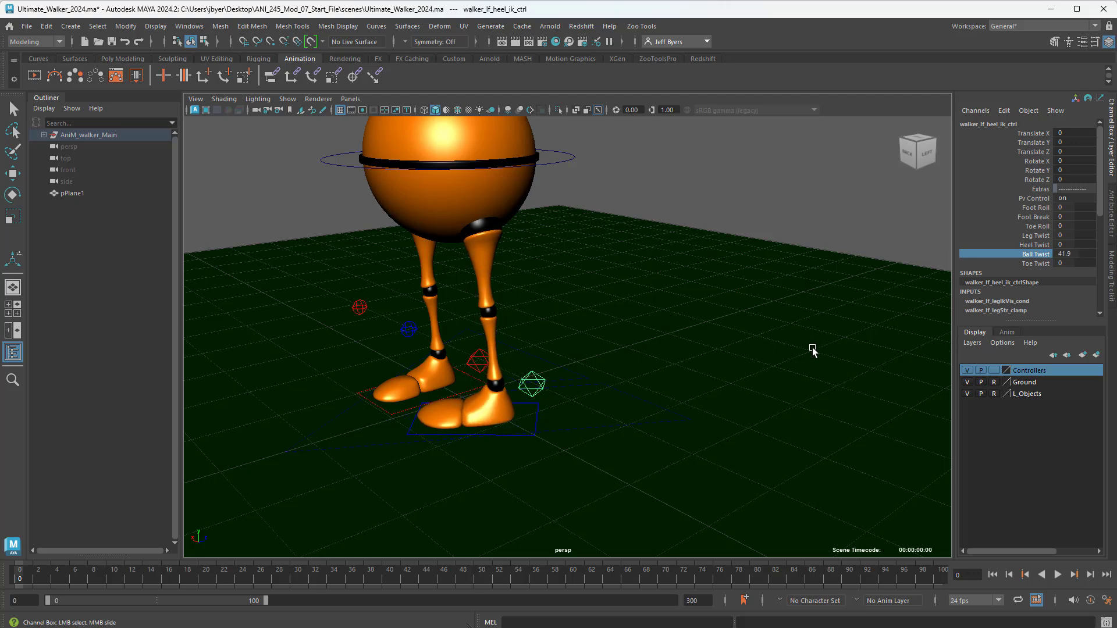
{"action": "key", "text": "ctrl+z"}
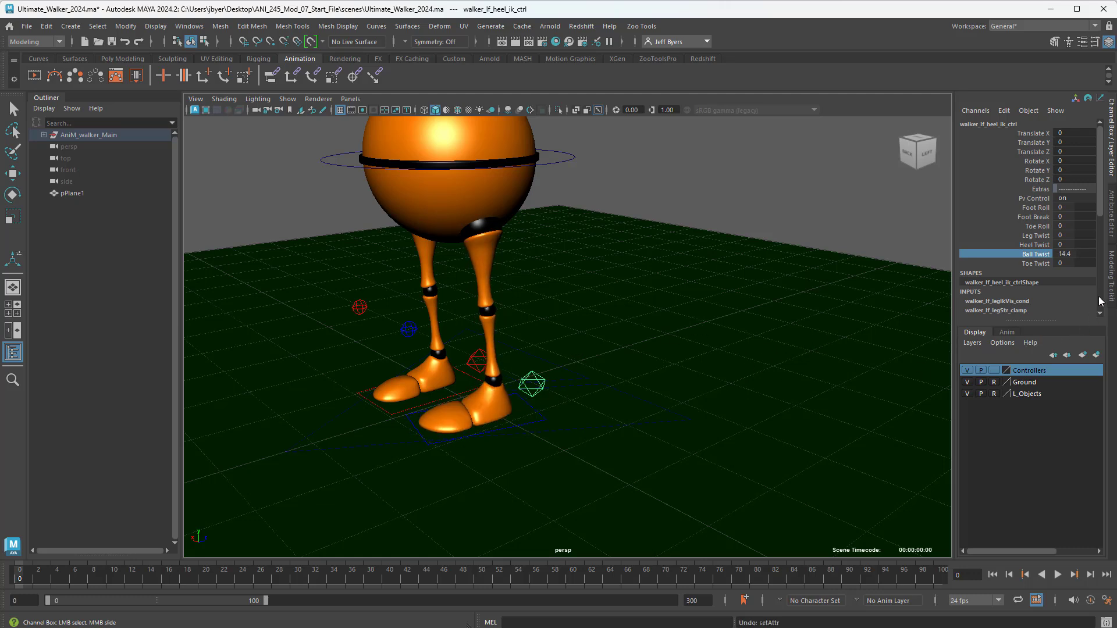
{"action": "key", "text": "ctrl+z"}
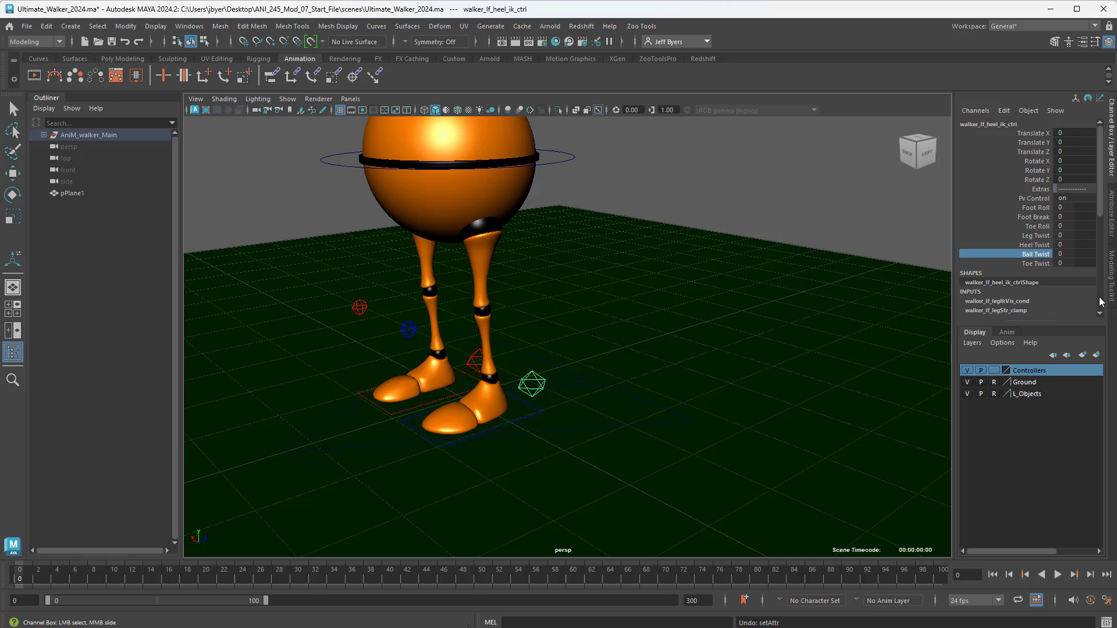
Try varying the left heel IK control's Toe Twist channel, and undo the change.
{"action": "left_click", "coordinate": [1037, 264]}
{"action": "middle_click_drag", "start_coordinate": [703, 342], "coordinate": [791, 314]}
{"action": "key", "text": "ctrl+z"}
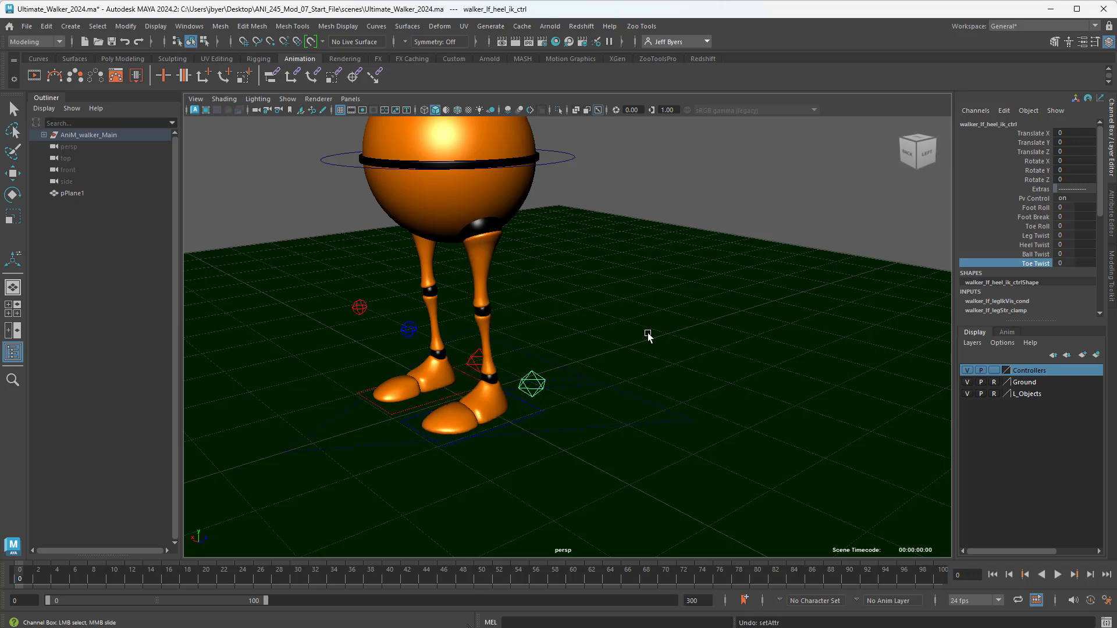
Try moving the left heel IK control up to Translate Y 0.506 and back to Translate Z -0.817.
{"action": "left_click_drag", "start_coordinate": [611, 340], "coordinate": [589, 336], "text": "alt"}
{"action": "left_click", "coordinate": [517, 377]}
{"action": "key", "text": "w"}
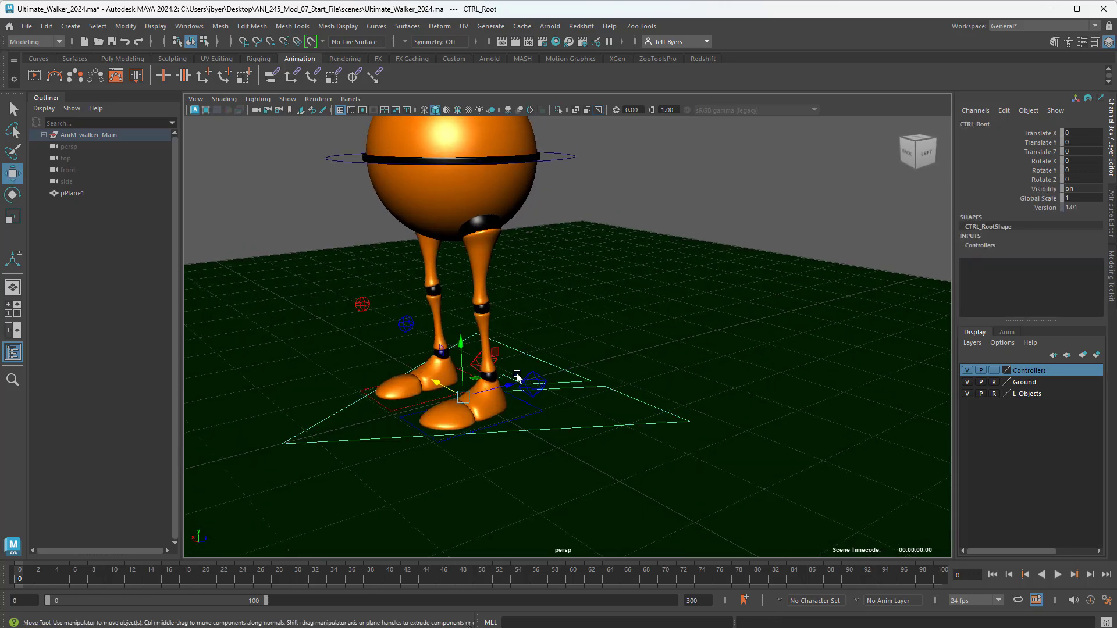
{"action": "left_click", "coordinate": [543, 382]}
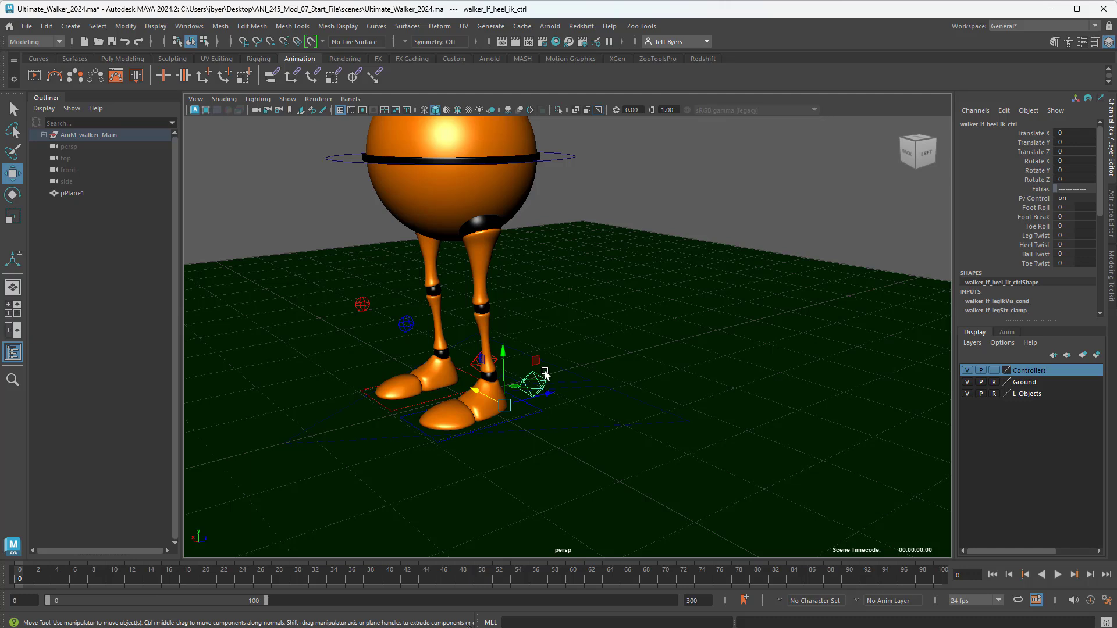
{"action": "left_click_drag", "start_coordinate": [503, 353], "coordinate": [509, 319]}
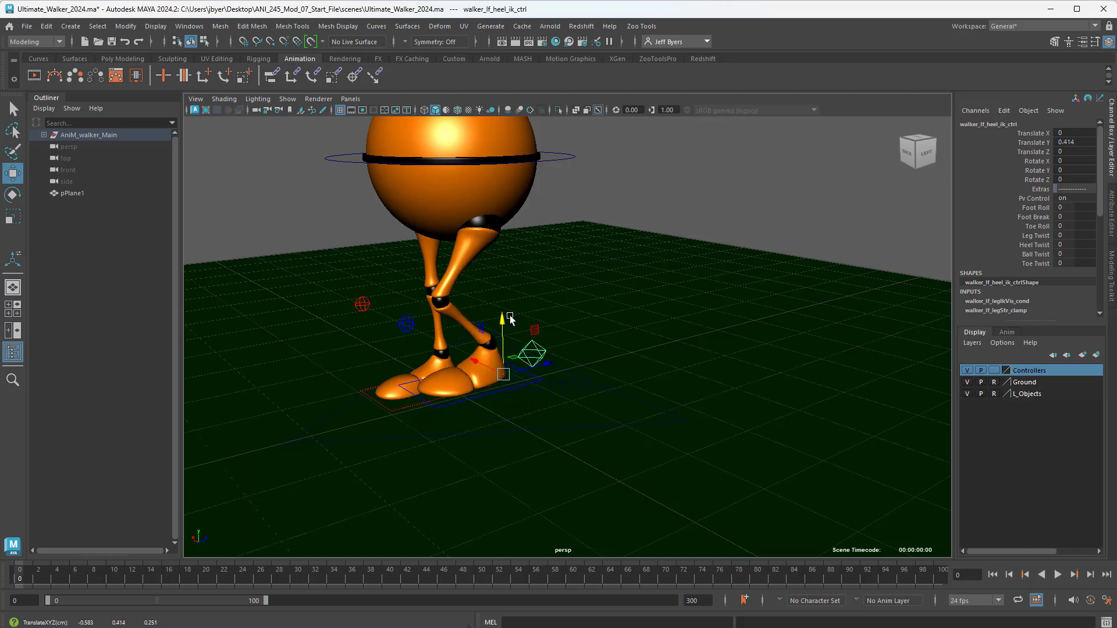
{"action": "left_click_drag", "start_coordinate": [541, 368], "coordinate": [593, 357]}
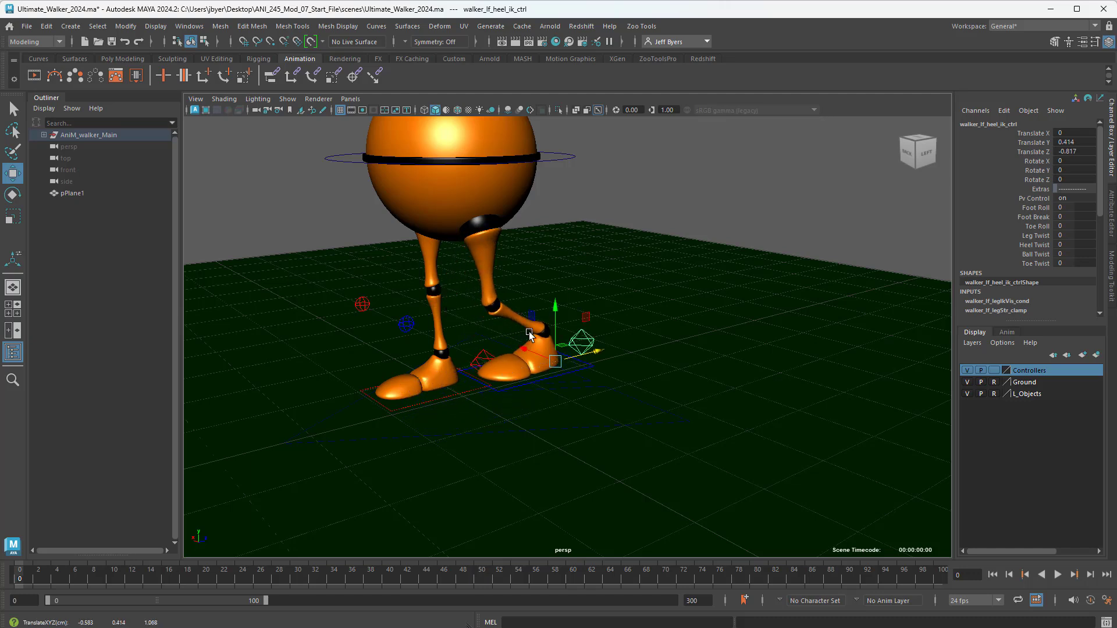
{"action": "left_click_drag", "start_coordinate": [556, 310], "coordinate": [555, 303]}
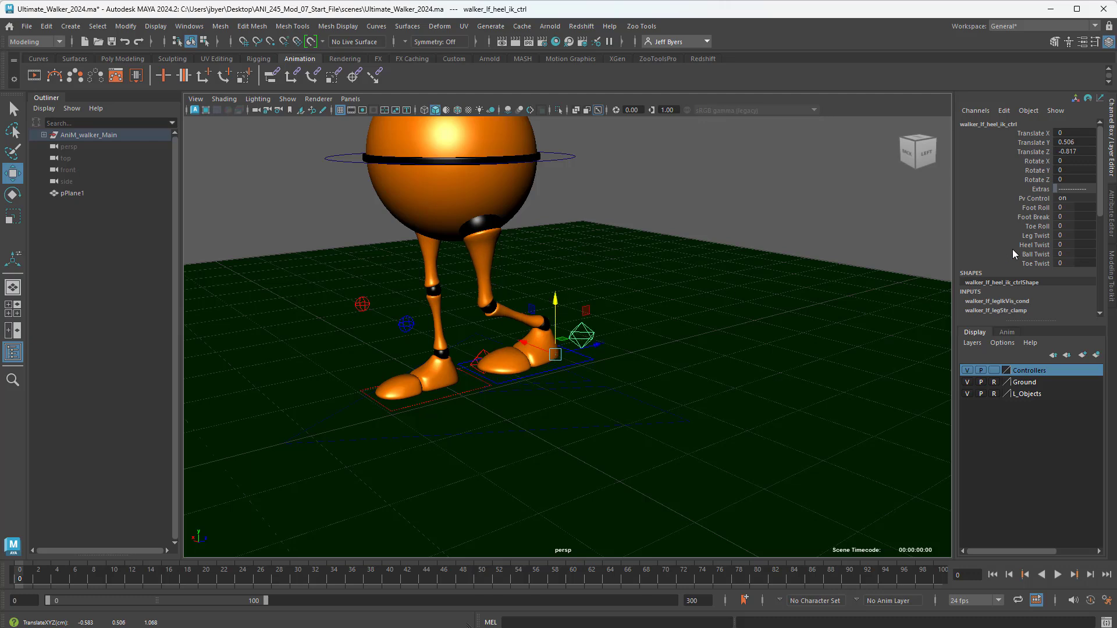
Try a Foot Roll of about 37.6 on the left heel IK control and move the foot lower and farther back.
{"action": "left_click", "coordinate": [1035, 207]}
{"action": "middle_click_drag", "start_coordinate": [765, 302], "coordinate": [989, 305]}
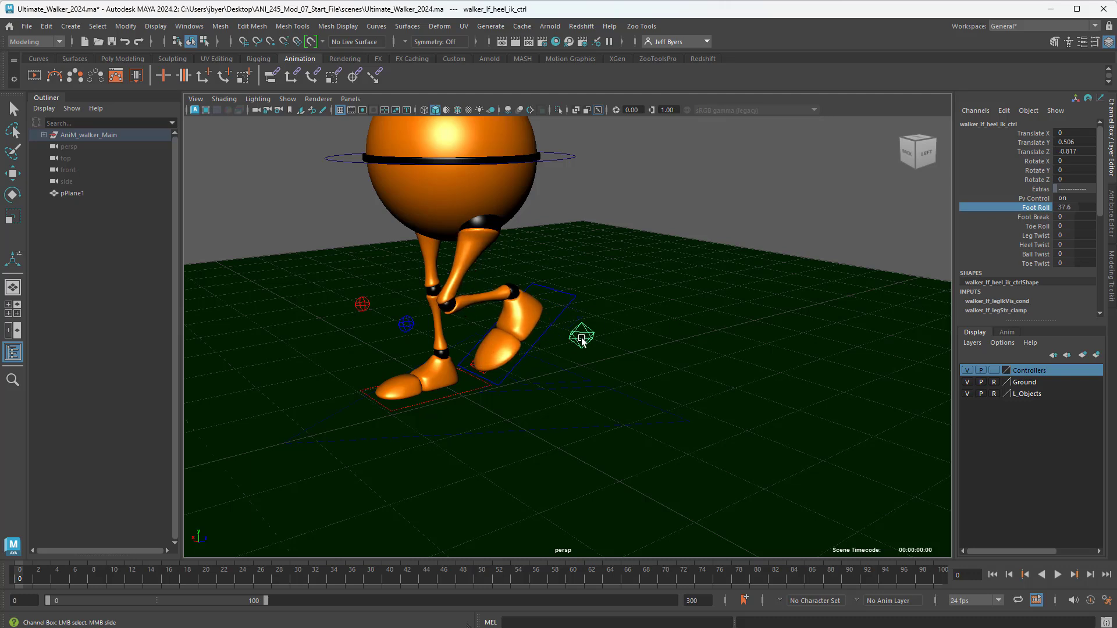
{"action": "key", "text": "w"}
{"action": "left_click_drag", "start_coordinate": [556, 300], "coordinate": [630, 377]}
Try rotating the right heel IK control about -21.9 in X and moving it to Translate Y 0.233 and Translate Z 0.96.
{"action": "left_click", "coordinate": [488, 360]}
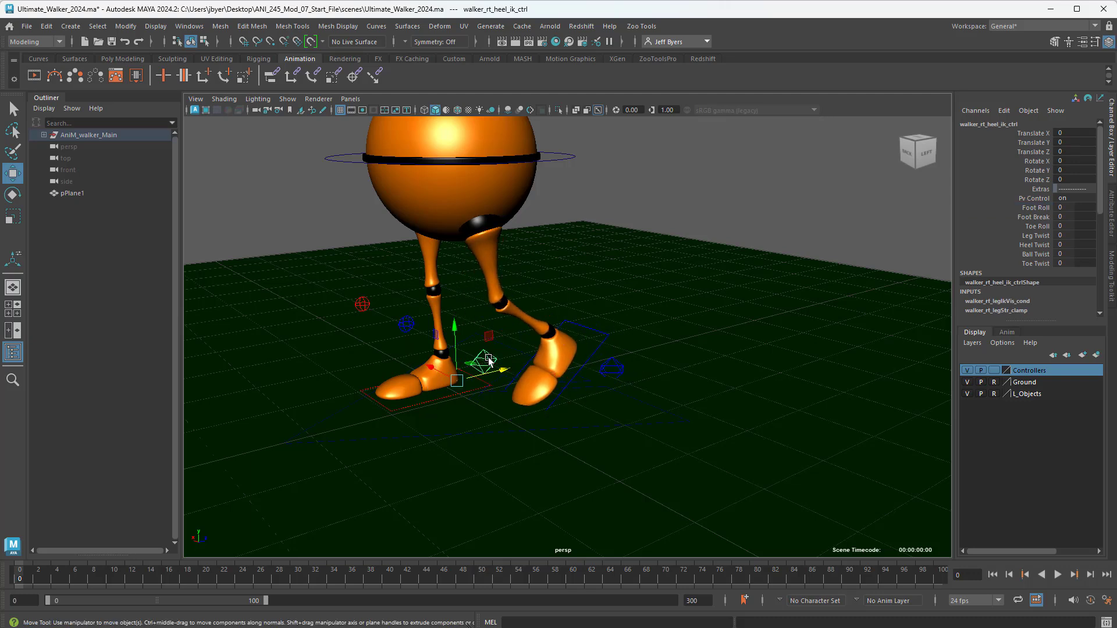
{"action": "key", "text": "e"}
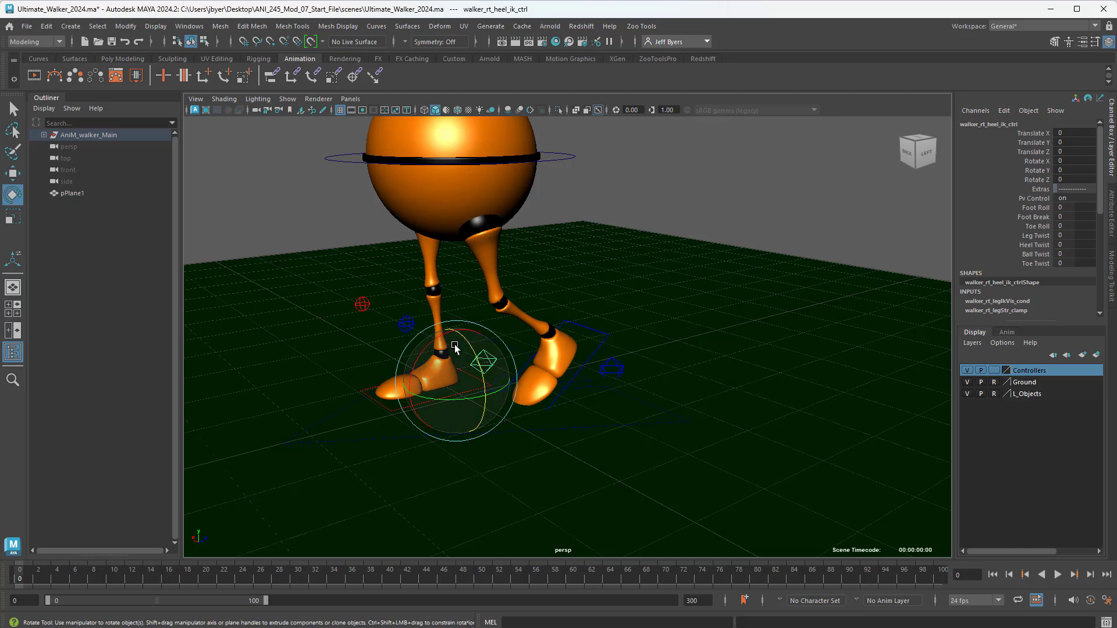
{"action": "left_click_drag", "start_coordinate": [463, 341], "coordinate": [463, 340]}
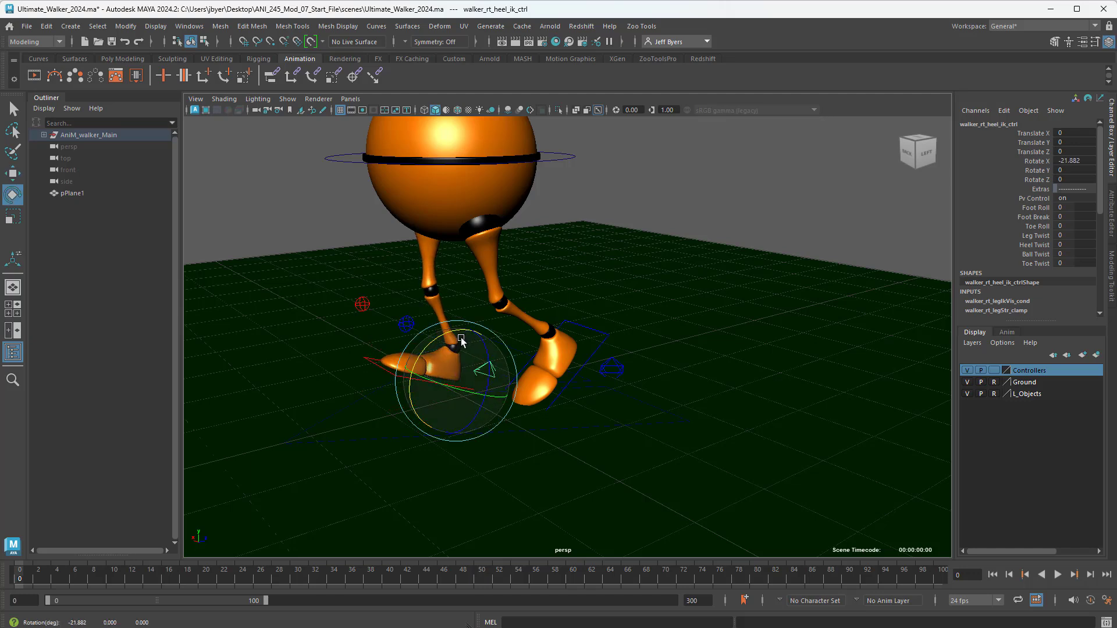
{"action": "key", "text": "w"}
{"action": "left_click_drag", "start_coordinate": [496, 374], "coordinate": [387, 329]}
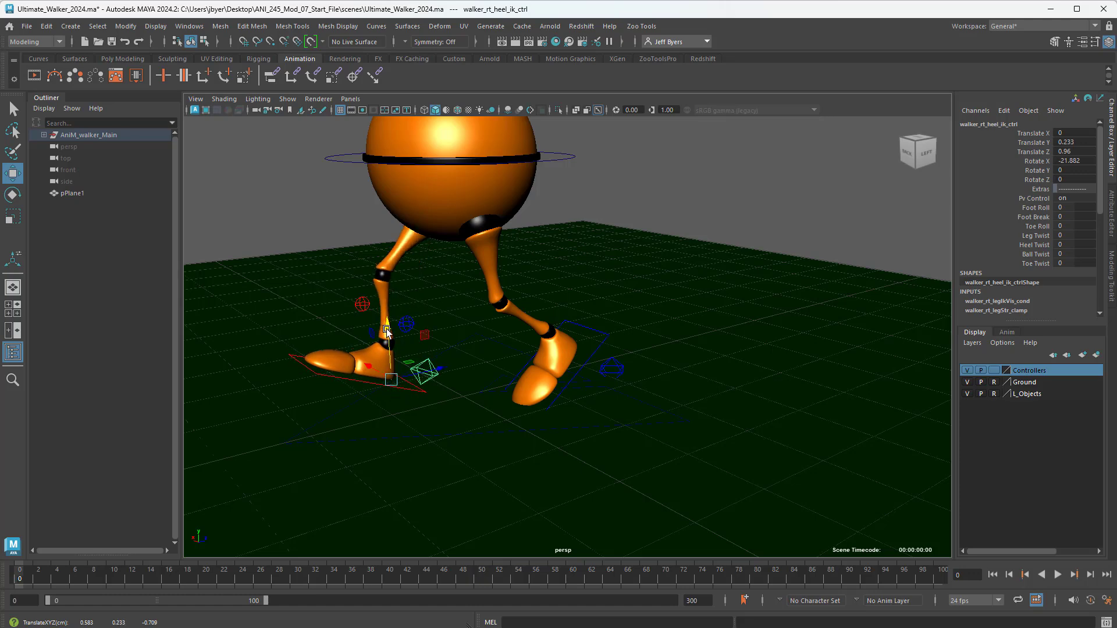
Select the right and left foot controls in turn and examine the stepping pose from several angles.
{"action": "left_click_drag", "start_coordinate": [487, 391], "coordinate": [412, 349], "text": "alt"}
{"action": "left_click", "coordinate": [411, 348]}
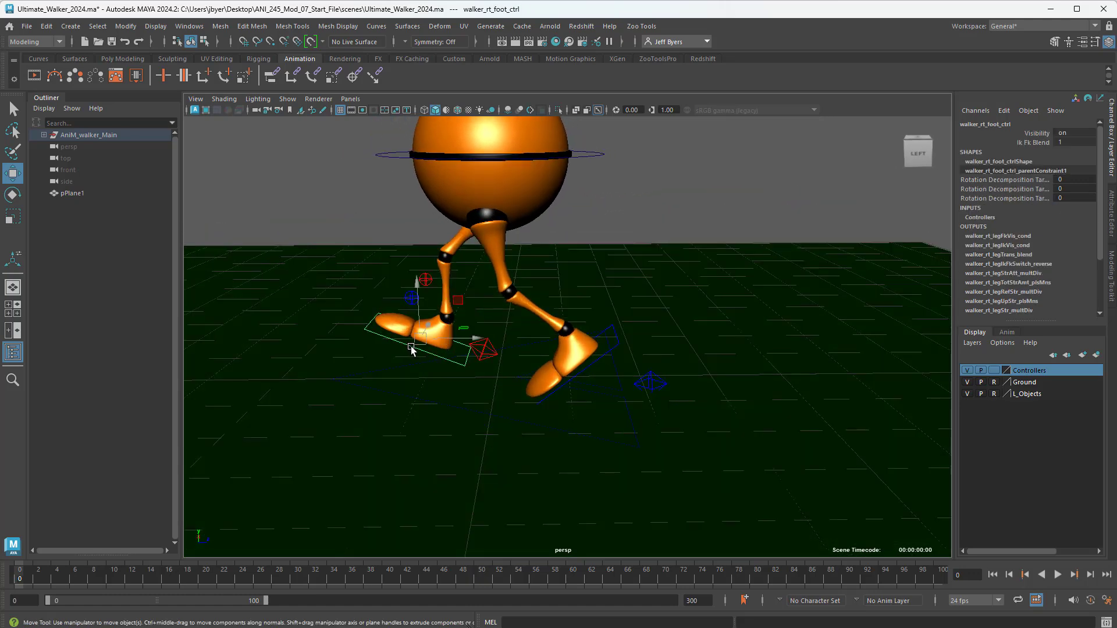
{"action": "left_click", "coordinate": [608, 353]}
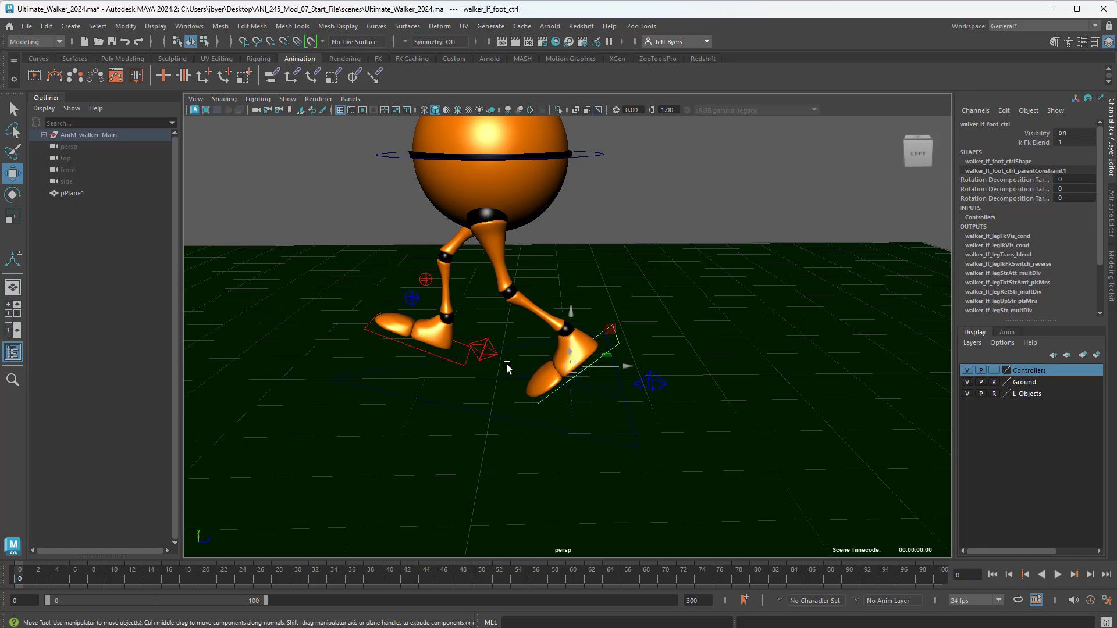
{"action": "mouse_move", "coordinate": [487, 340]}
{"action": "left_mouse_down", "text": "alt"}
{"action": "mouse_move", "coordinate": [606, 332]}
{"action": "mouse_move", "coordinate": [544, 361]}
{"action": "mouse_move", "coordinate": [518, 332]}
{"action": "mouse_move", "coordinate": [546, 341]}
{"action": "mouse_move", "coordinate": [477, 360]}
{"action": "left_mouse_up", "text": "alt"}
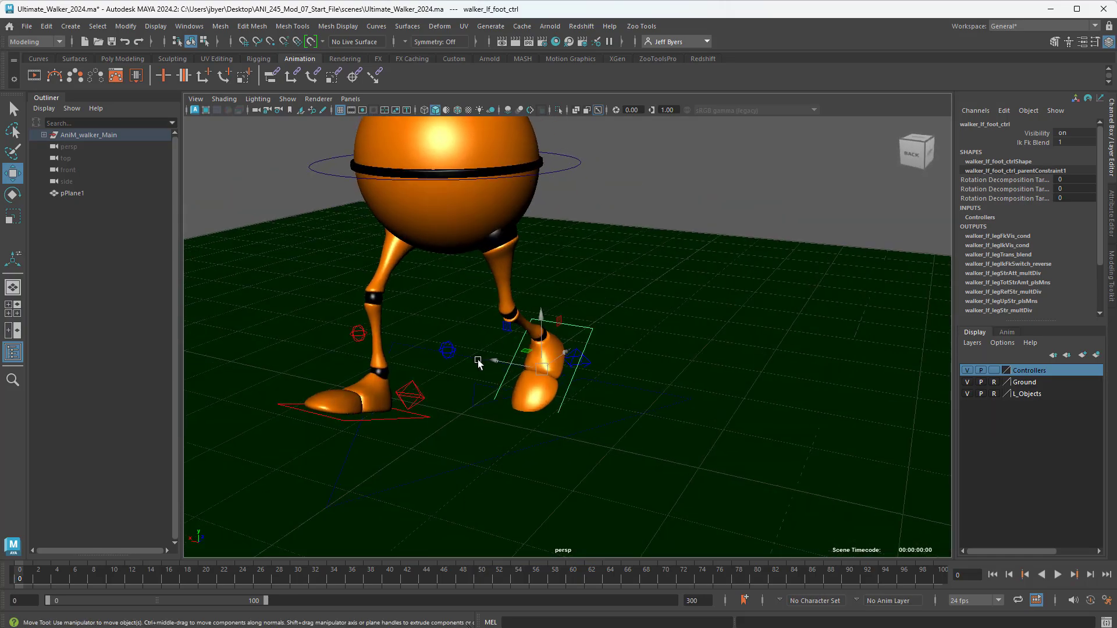
{"action": "left_click", "coordinate": [455, 351]}
Undo the pose changes made to the right and left heel IK controls.
{"action": "key", "text": "ctrl+z"}
{"action": "key", "text": "ctrl+z"}
{"action": "key", "text": "ctrl+z"}
{"action": "key", "text": "ctrl+z"}
{"action": "key", "text": "ctrl+z"}
{"action": "key", "text": "ctrl+z"}
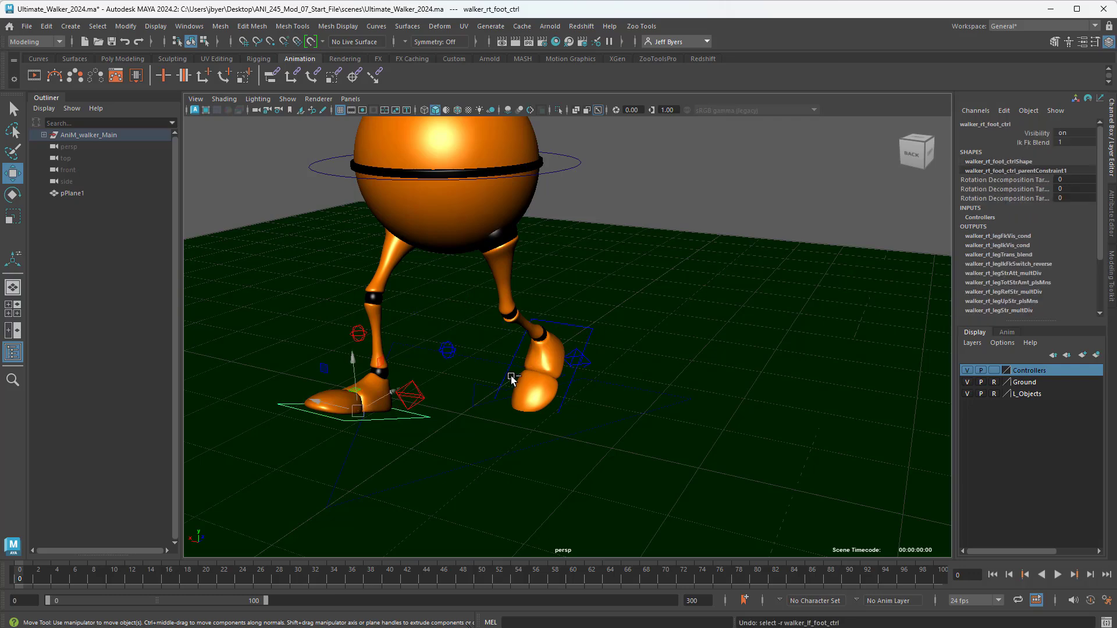
{"action": "key", "text": "ctrl+z"}
{"action": "key", "text": "ctrl+z"}
{"action": "key", "text": "ctrl+z"}
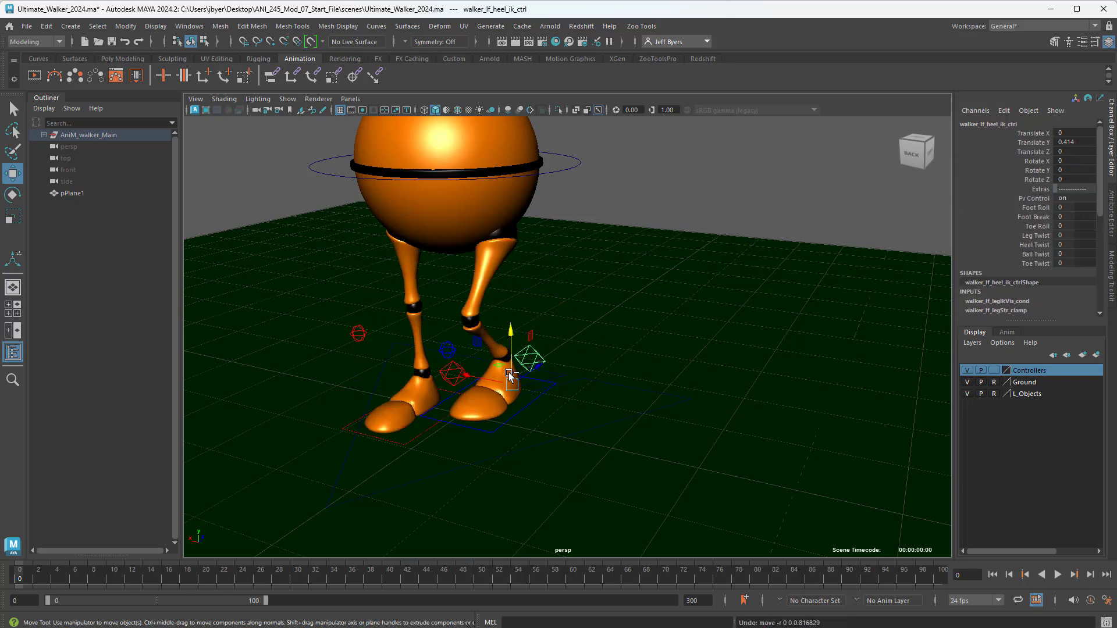
Move the left and right knee pole vector controls farther in front of the legs, to Translate Z of about 0.78 and 0.81.
{"action": "left_click_drag", "start_coordinate": [554, 372], "coordinate": [449, 351], "text": "alt"}
{"action": "left_click", "coordinate": [409, 319]}
{"action": "left_click_drag", "start_coordinate": [409, 320], "coordinate": [424, 344], "text": "alt"}
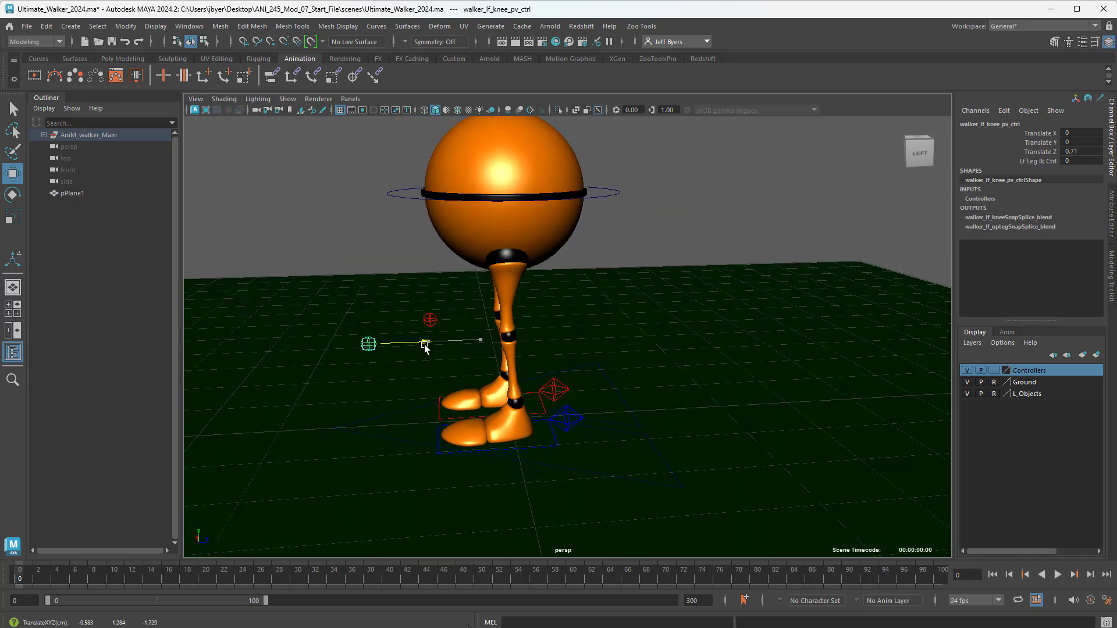
{"action": "left_click", "coordinate": [430, 320]}
{"action": "left_click_drag", "start_coordinate": [488, 319], "coordinate": [504, 349]}
{"action": "left_click", "coordinate": [373, 384]}
{"action": "left_click", "coordinate": [660, 285]}
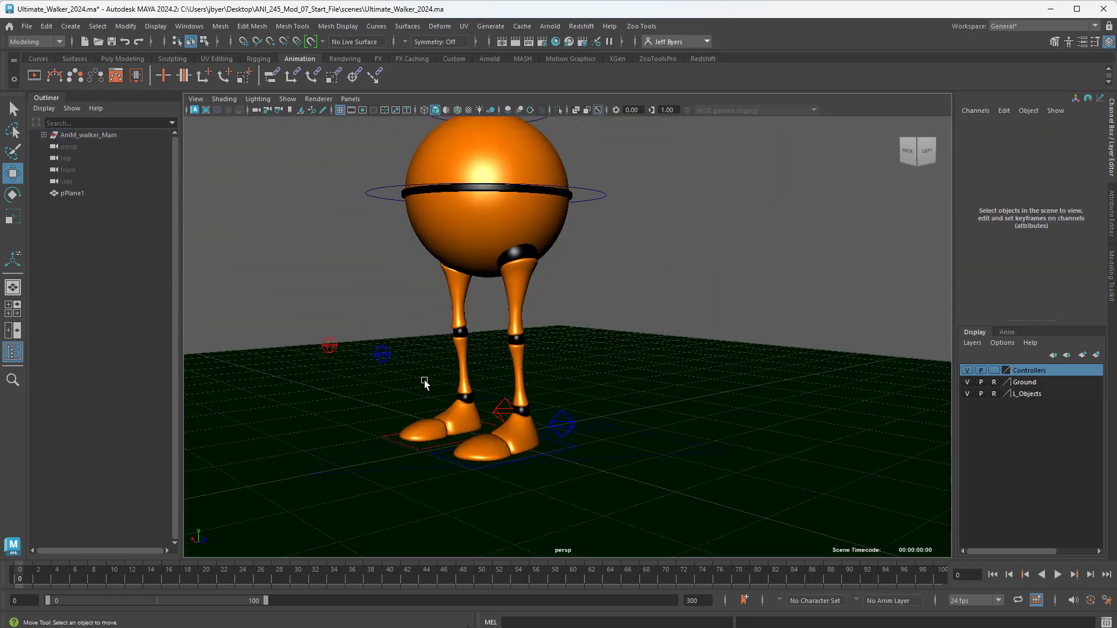
Try raising the left heel IK control about 0.48 and moving the left knee pole vector behind the leg to Translate Z -2.2.
{"action": "mouse_move", "coordinate": [425, 380]}
{"action": "left_mouse_down", "text": "alt"}
{"action": "mouse_move", "coordinate": [357, 384]}
{"action": "mouse_move", "coordinate": [489, 372]}
{"action": "mouse_move", "coordinate": [409, 391]}
{"action": "left_mouse_up", "text": "alt"}
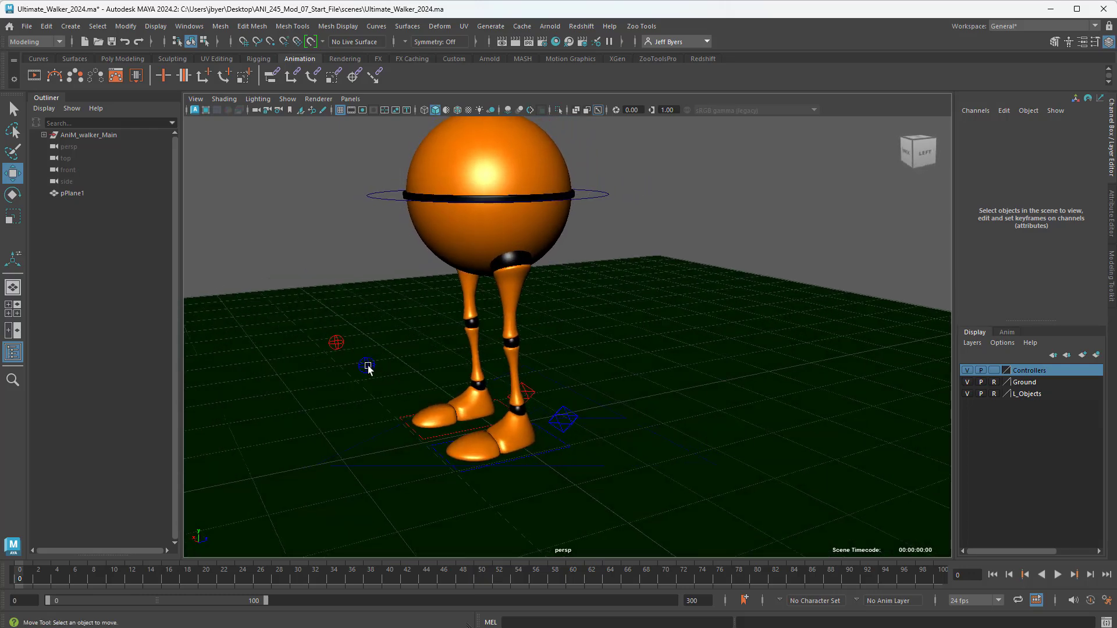
{"action": "left_click", "coordinate": [566, 417]}
{"action": "left_click_drag", "start_coordinate": [547, 414], "coordinate": [547, 379]}
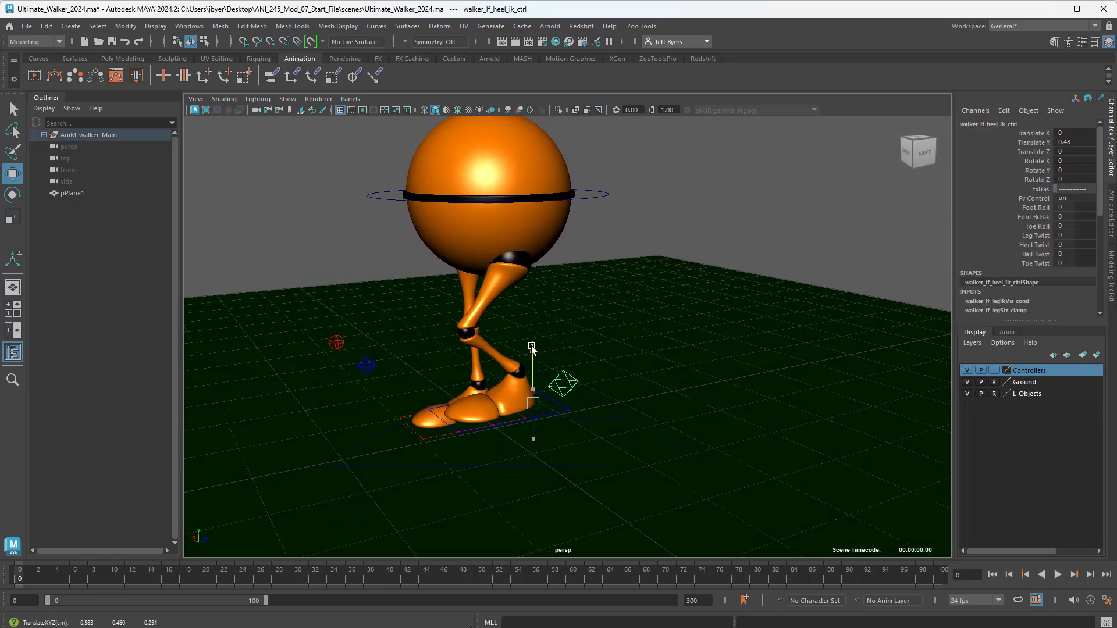
{"action": "left_click", "coordinate": [366, 365]}
{"action": "left_click_drag", "start_coordinate": [419, 365], "coordinate": [618, 364]}
Undo the left knee pole vector's backward move and the raising of the left heel IK control.
{"action": "key", "text": "ctrl+z"}
{"action": "key", "text": "ctrl+z"}
{"action": "key", "text": "ctrl+z"}
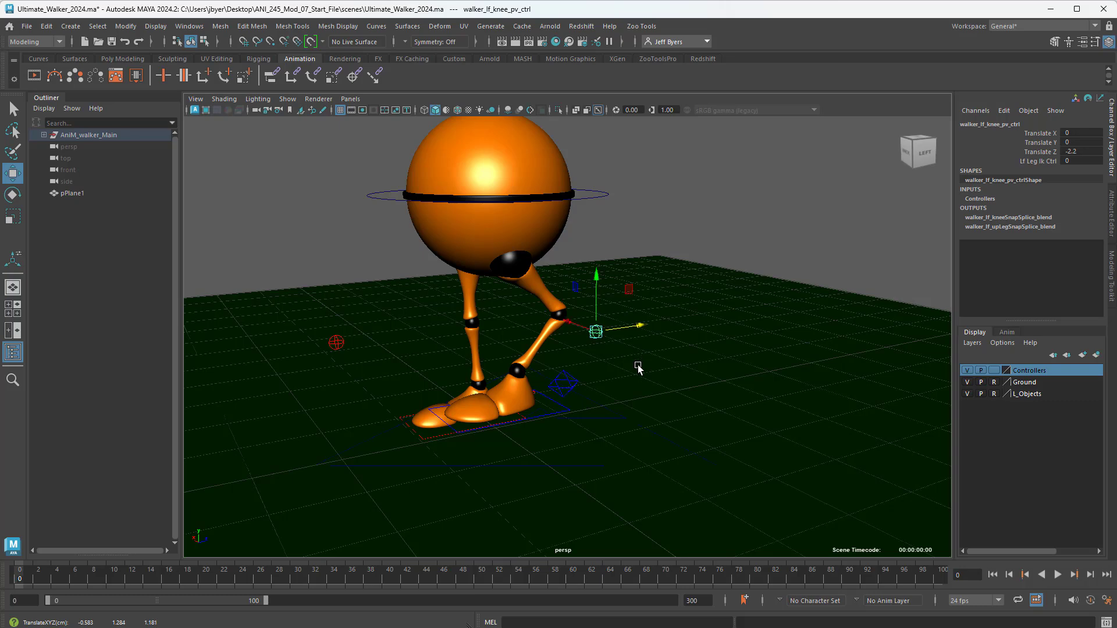
{"action": "left_click_drag", "start_coordinate": [431, 447], "coordinate": [536, 446], "text": "alt"}
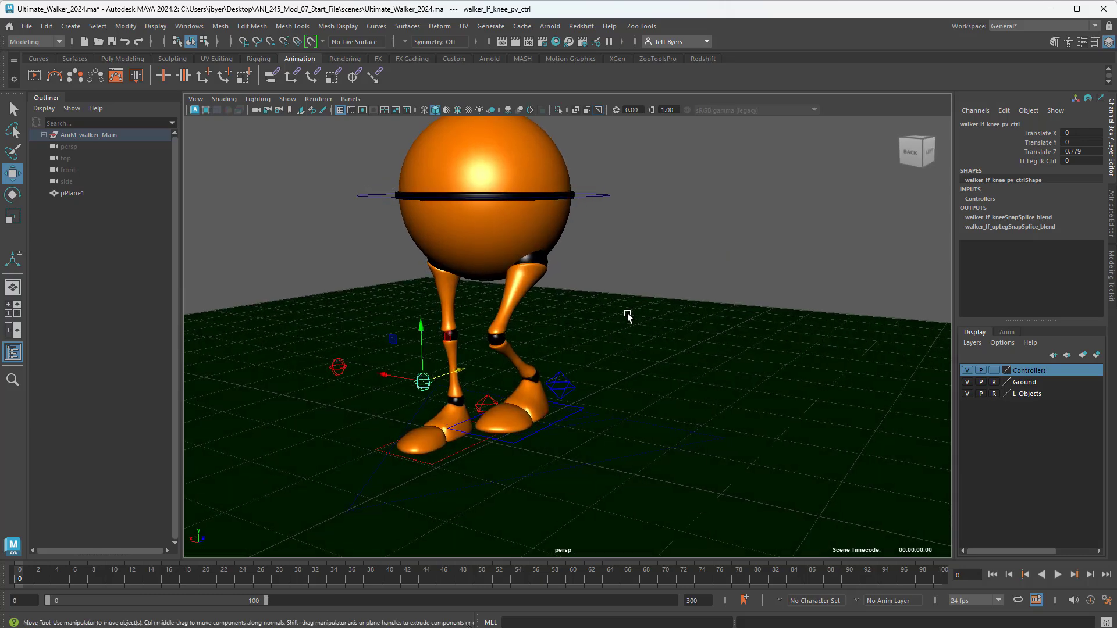
{"action": "key", "text": "ctrl+z"}
{"action": "key", "text": "ctrl+z"}
{"action": "key", "text": "ctrl+z"}
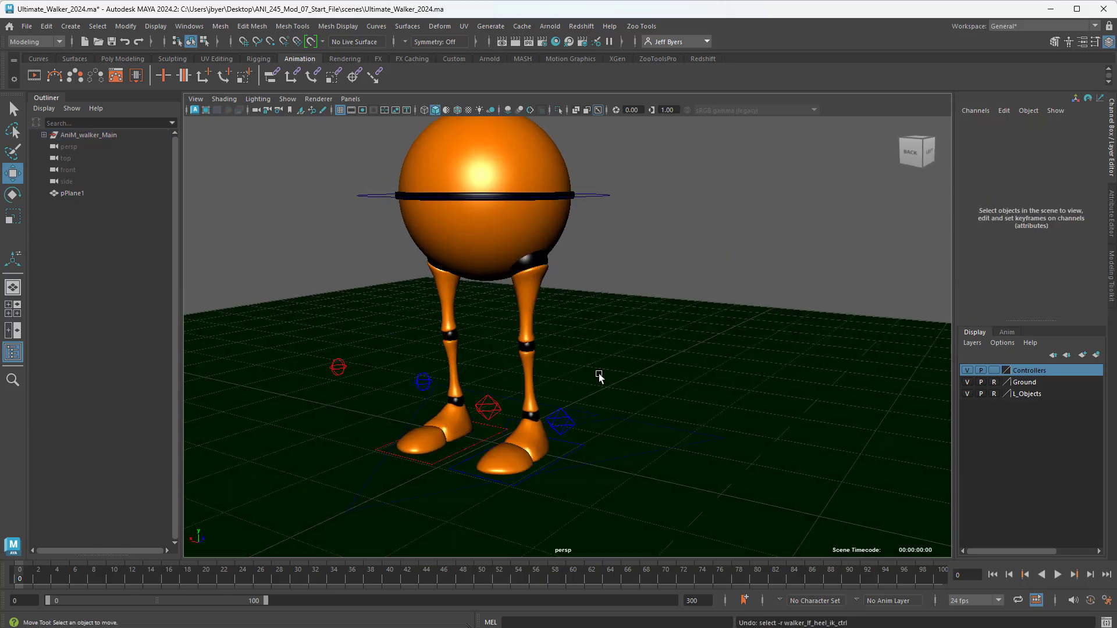
Lower the walker's body by moving the CTRL_Main control to a Translate Y of about -0.459.
{"action": "mouse_move", "coordinate": [599, 377]}
{"action": "left_mouse_down", "text": "alt"}
{"action": "mouse_move", "coordinate": [489, 369]}
{"action": "mouse_move", "coordinate": [595, 375]}
{"action": "left_mouse_up", "text": "alt"}
{"action": "left_click_drag", "start_coordinate": [580, 377], "coordinate": [602, 401], "text": "alt"}
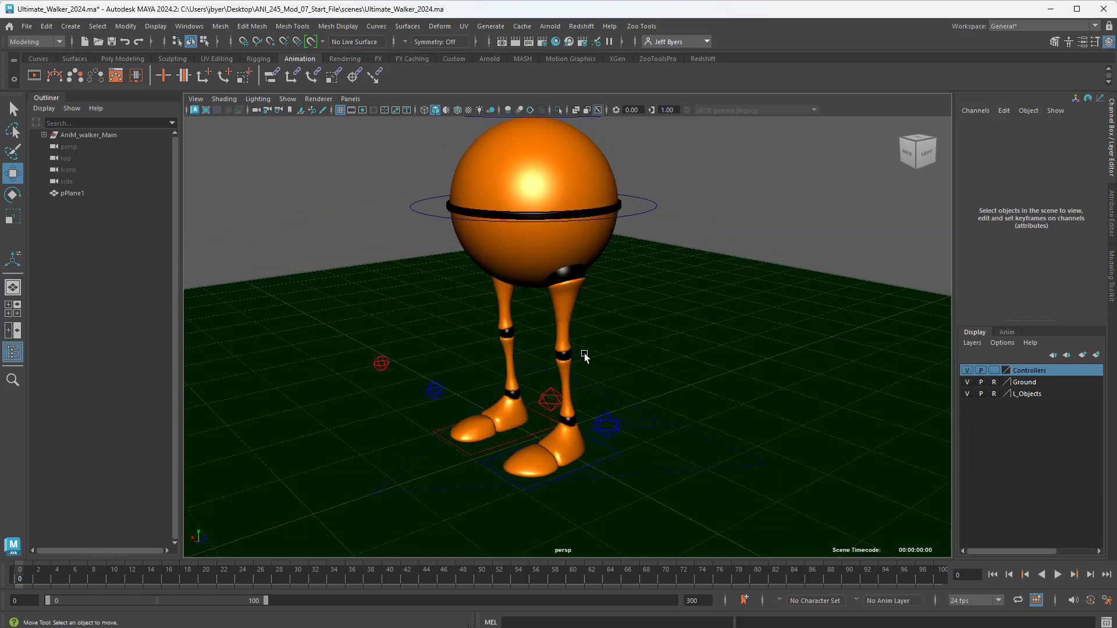
{"action": "left_click", "coordinate": [620, 420]}
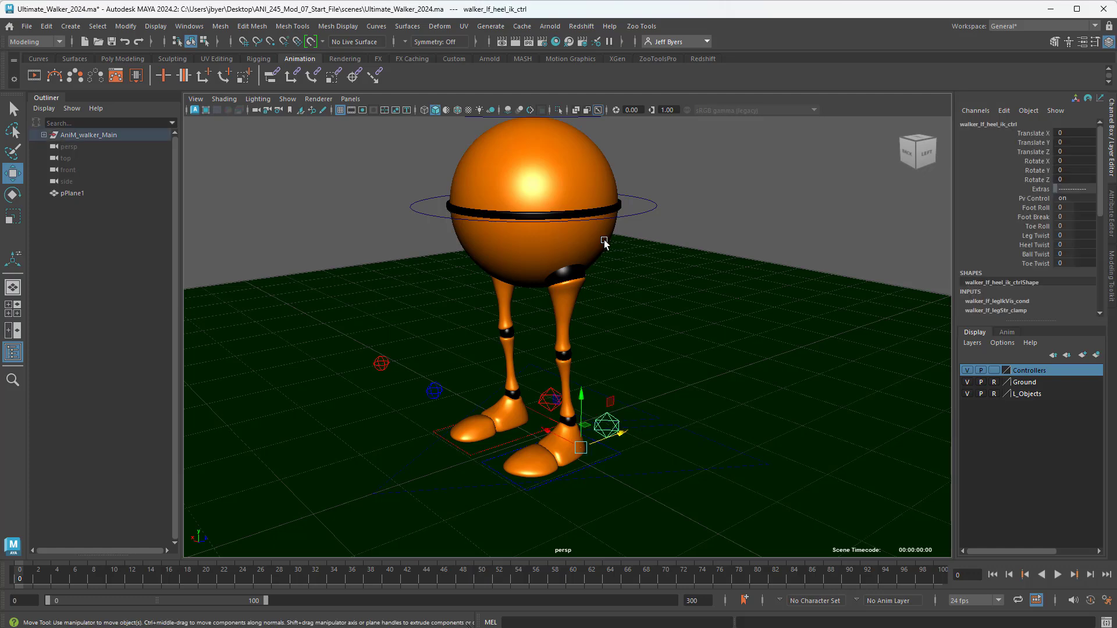
{"action": "left_click", "coordinate": [635, 224]}
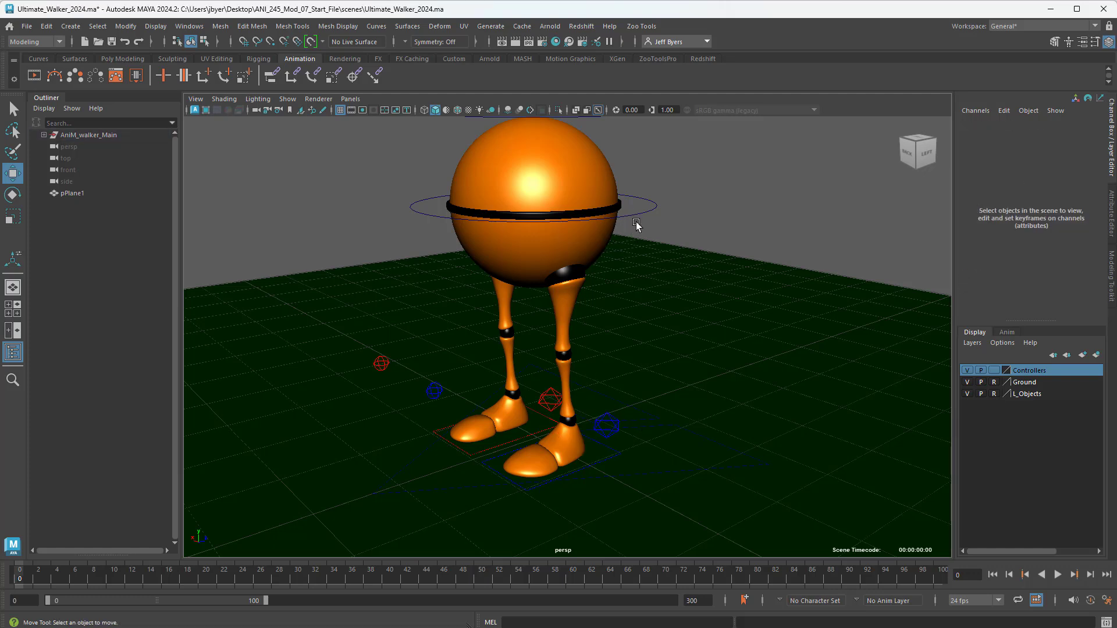
{"action": "left_click", "coordinate": [635, 215]}
{"action": "left_click_drag", "start_coordinate": [532, 146], "coordinate": [531, 180]}
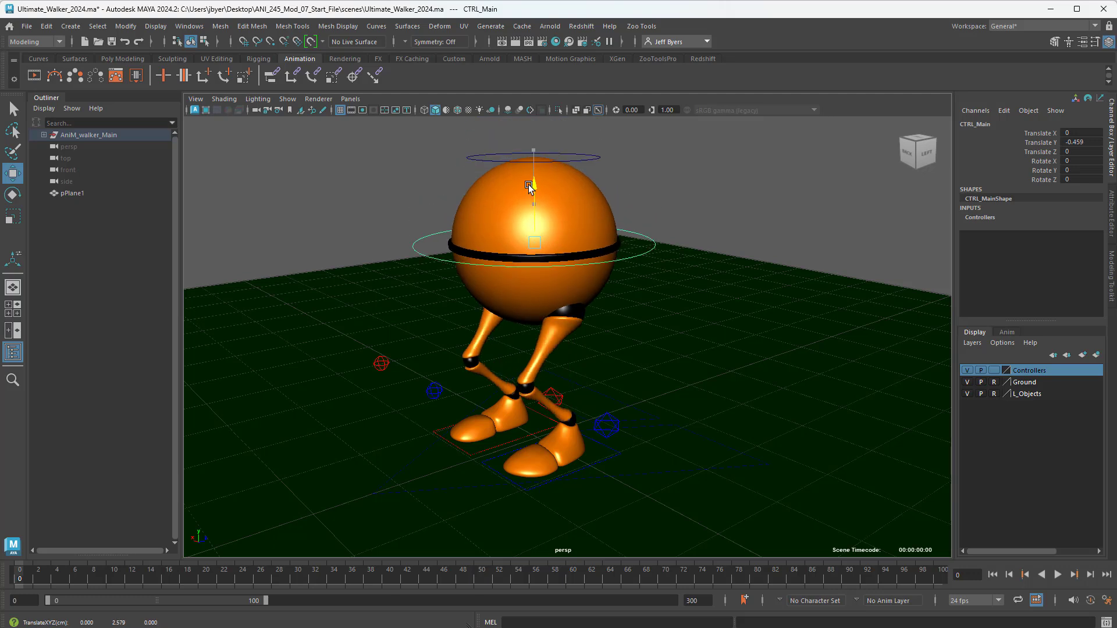
Stagger the feet by moving the left heel IK control to Translate Z -0.867 and the right one to Translate Z 0.657.
{"action": "left_click", "coordinate": [620, 423]}
{"action": "left_click_drag", "start_coordinate": [622, 433], "coordinate": [666, 417]}
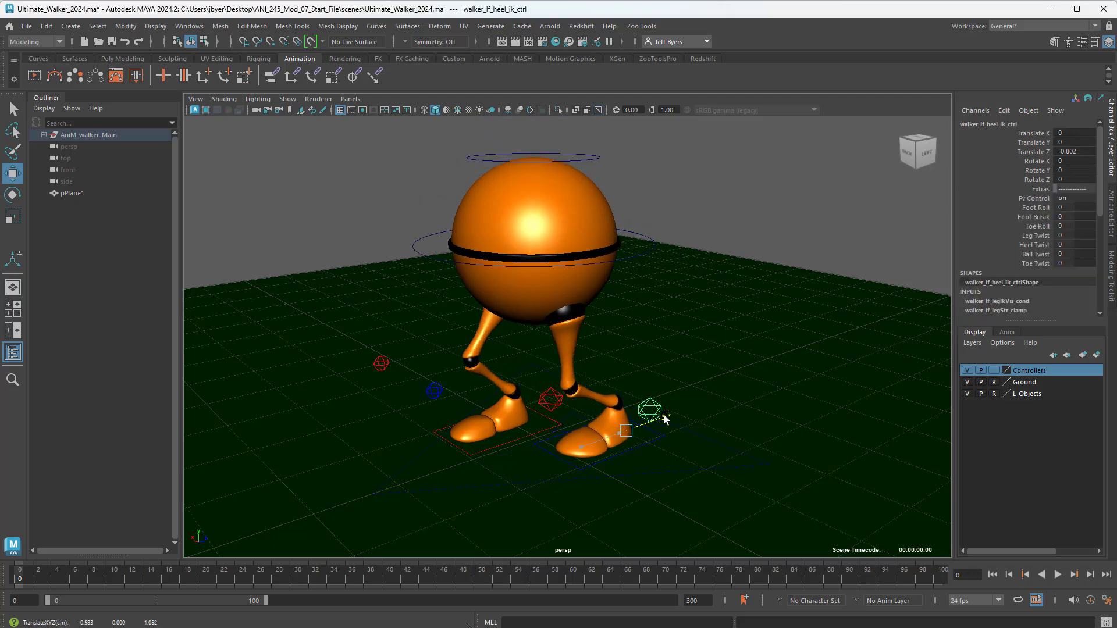
{"action": "left_click", "coordinate": [550, 400]}
{"action": "left_click_drag", "start_coordinate": [566, 407], "coordinate": [539, 412]}
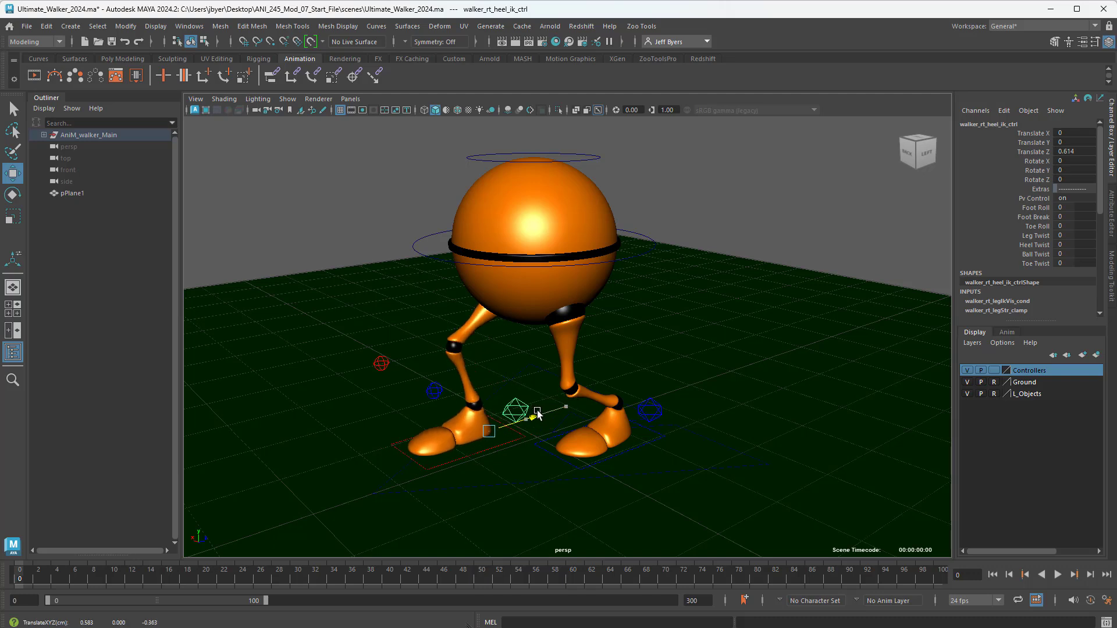
{"action": "left_click", "coordinate": [662, 415]}
{"action": "mouse_move", "coordinate": [666, 417]}
{"action": "left_mouse_down"}
{"action": "mouse_move", "coordinate": [681, 411]}
{"action": "mouse_move", "coordinate": [667, 413]}
{"action": "left_mouse_up"}
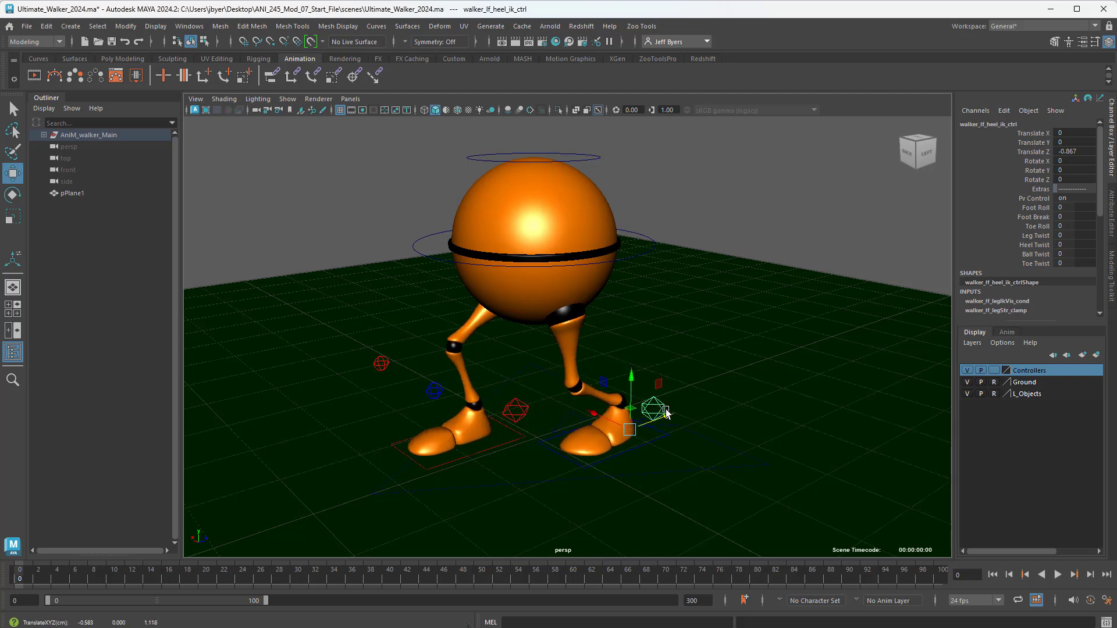
{"action": "left_click", "coordinate": [521, 409]}
{"action": "left_click_drag", "start_coordinate": [534, 417], "coordinate": [569, 394]}
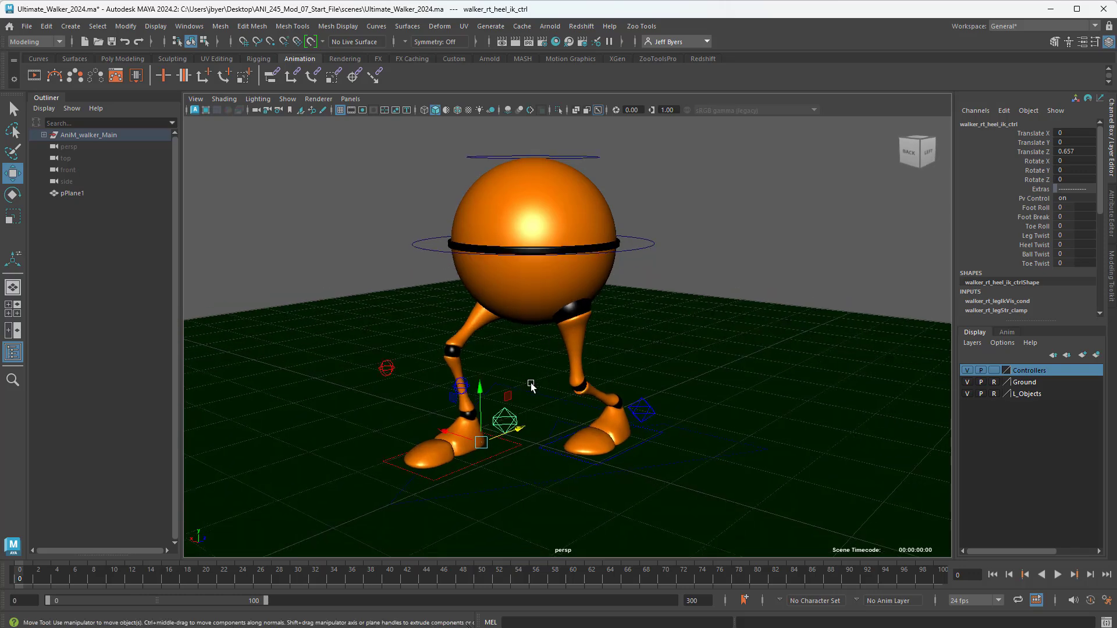
{"action": "left_click", "coordinate": [589, 379]}
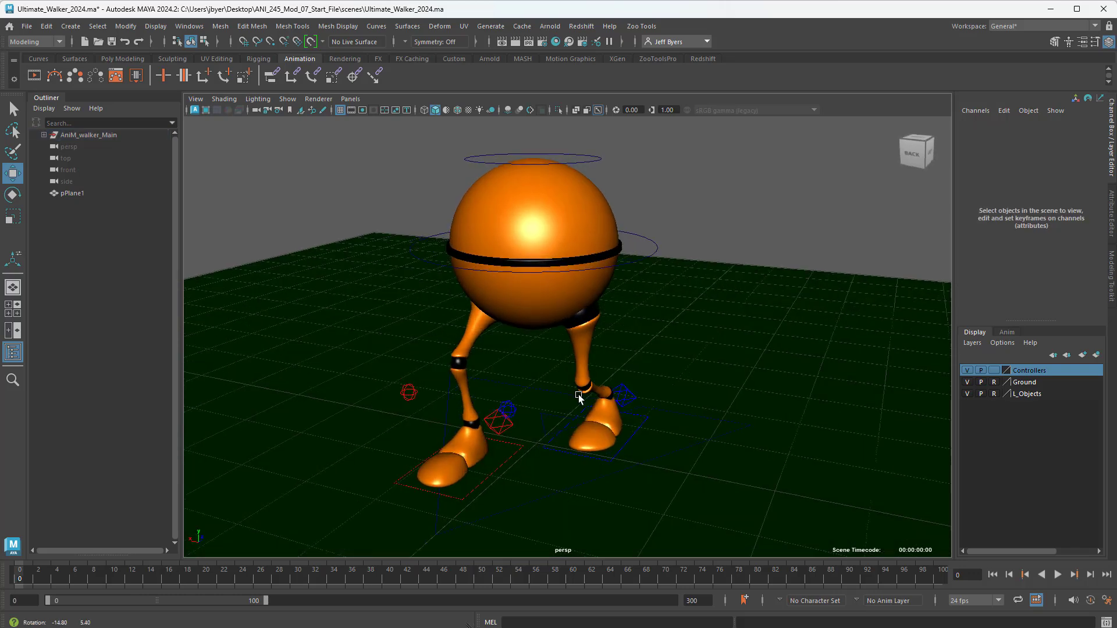
Point the knees outward by moving the left knee pole vector to Translate X about 0.6 and the right one to about -0.297.
{"action": "key", "text": "super"}
{"action": "key", "text": "super"}
{"action": "left_click", "coordinate": [510, 411]}
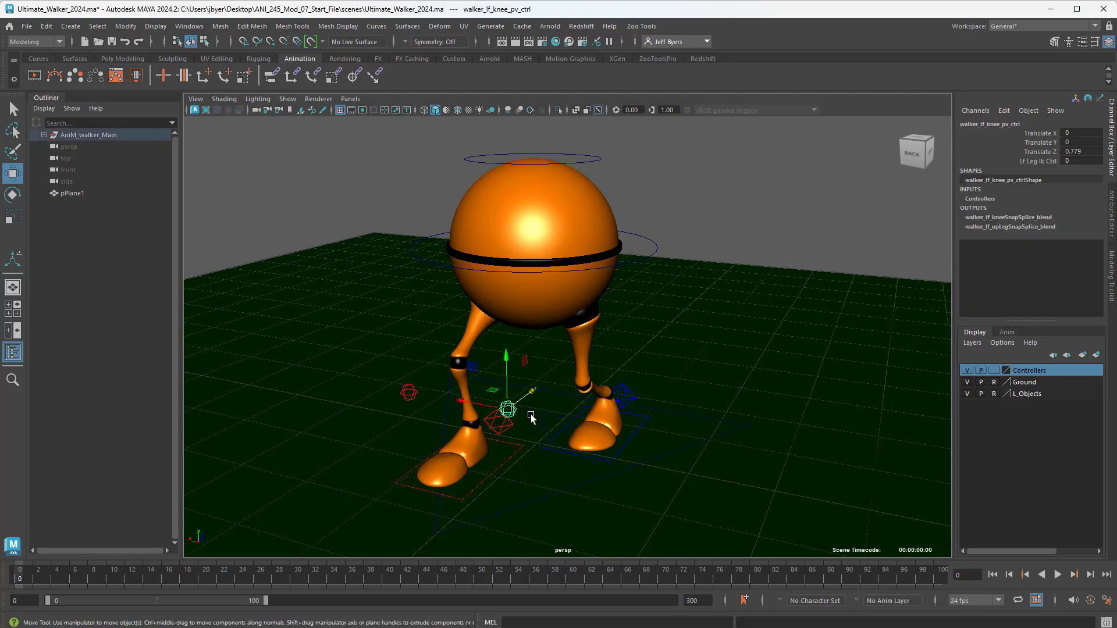
{"action": "left_click_drag", "start_coordinate": [481, 405], "coordinate": [536, 420]}
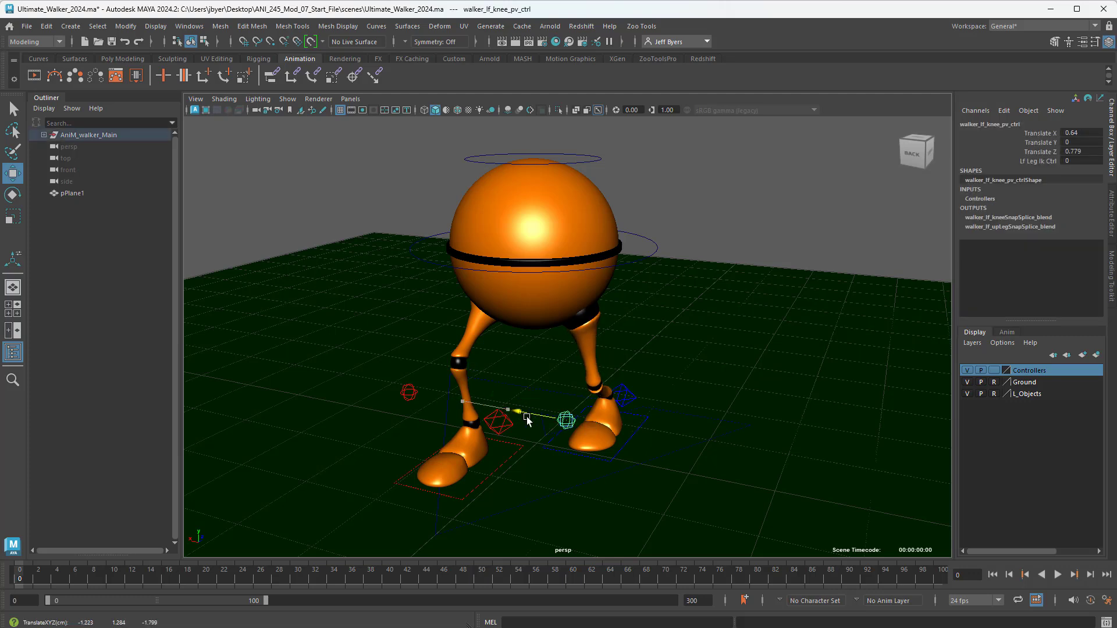
{"action": "left_click", "coordinate": [409, 392]}
{"action": "left_click_drag", "start_coordinate": [383, 394], "coordinate": [351, 387]}
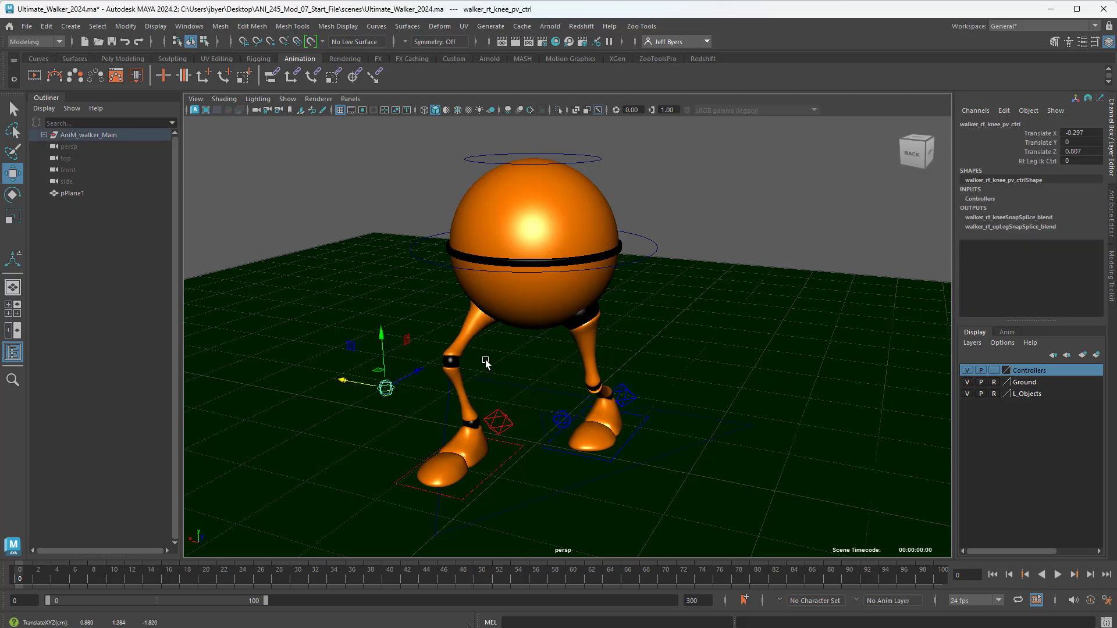
Turn the walker's body by rotating the CTRL_Main control to a Rotate Y of about 27.46.
{"action": "left_click_drag", "start_coordinate": [526, 369], "coordinate": [560, 357], "text": "alt"}
{"action": "key", "text": "super"}
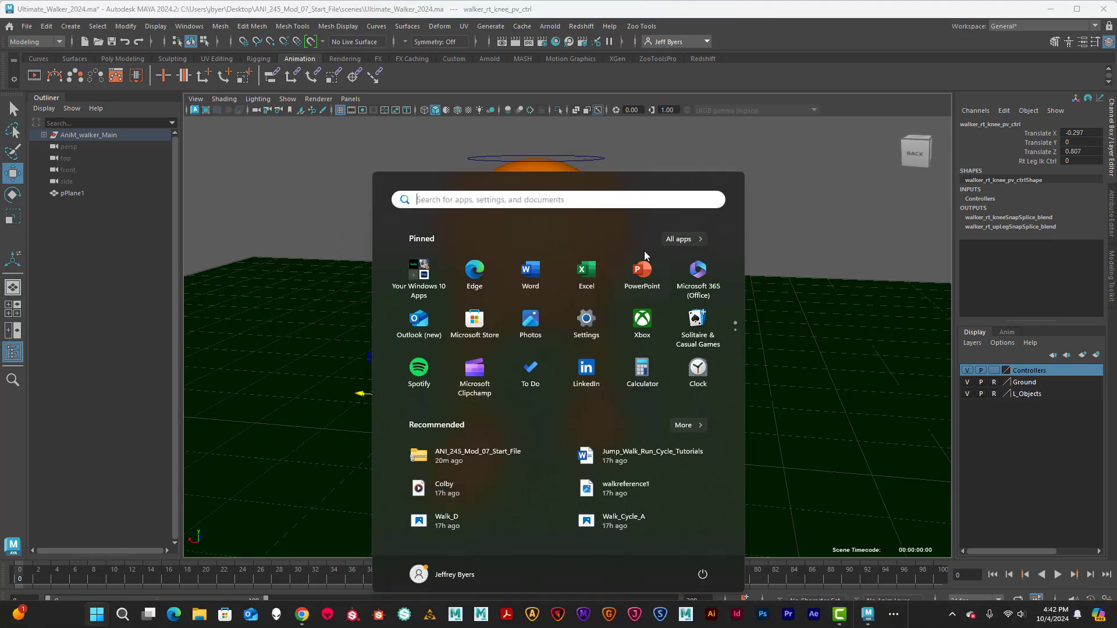
{"action": "key", "text": "super"}
{"action": "left_click", "coordinate": [649, 259]}
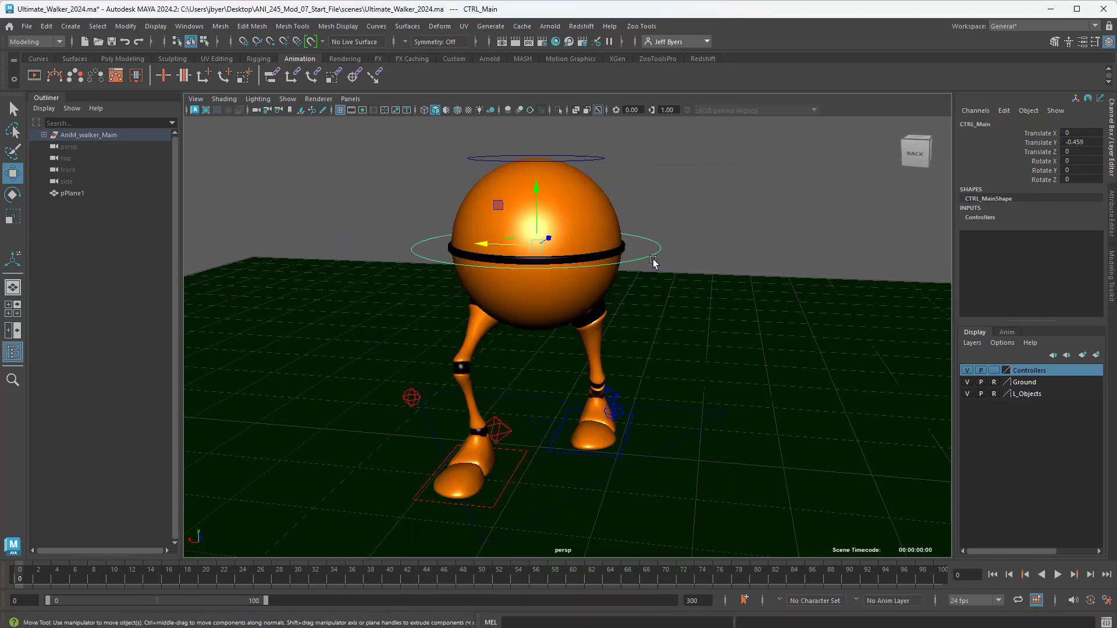
{"action": "key", "text": "e"}
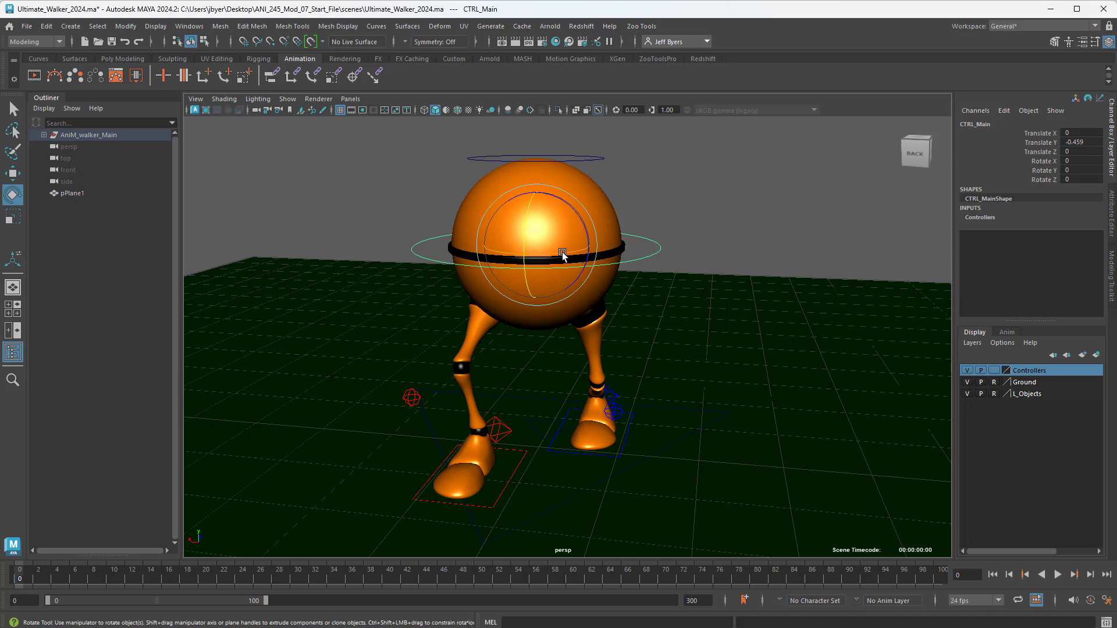
{"action": "left_click_drag", "start_coordinate": [595, 260], "coordinate": [570, 291]}
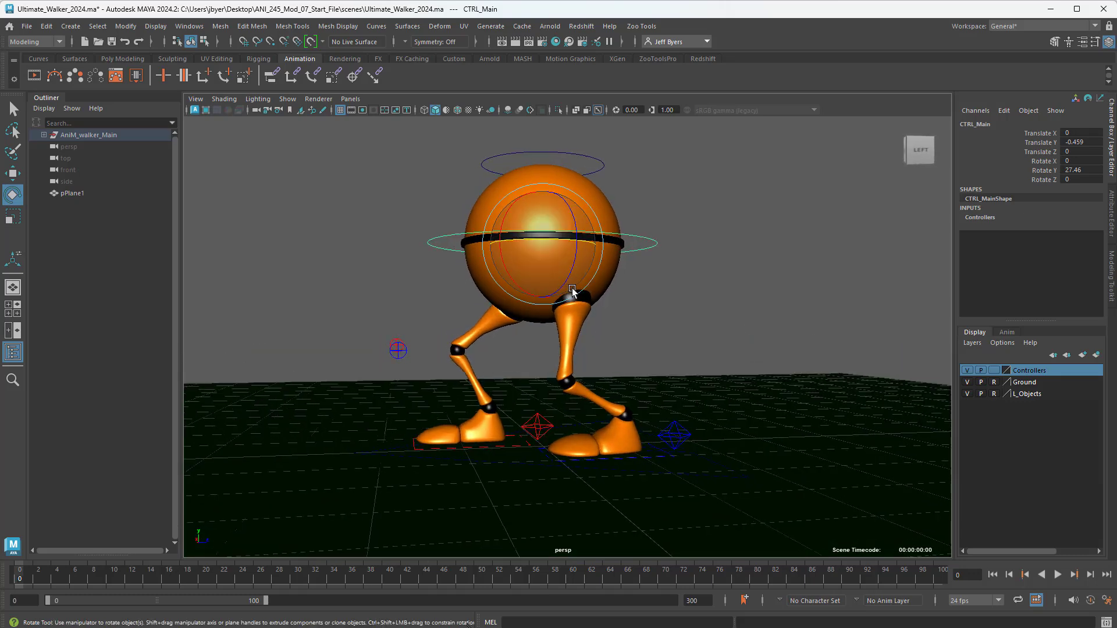
Undo the body rotation, body lowering, foot and knee pole vector moves until the walker is back in its default stance, and clear the selection.
{"action": "key", "text": "ctrl+z"}
{"action": "key", "text": "ctrl+z"}
{"action": "key", "text": "ctrl+z"}
{"action": "key", "text": "ctrl+z"}
{"action": "key", "text": "ctrl+z"}
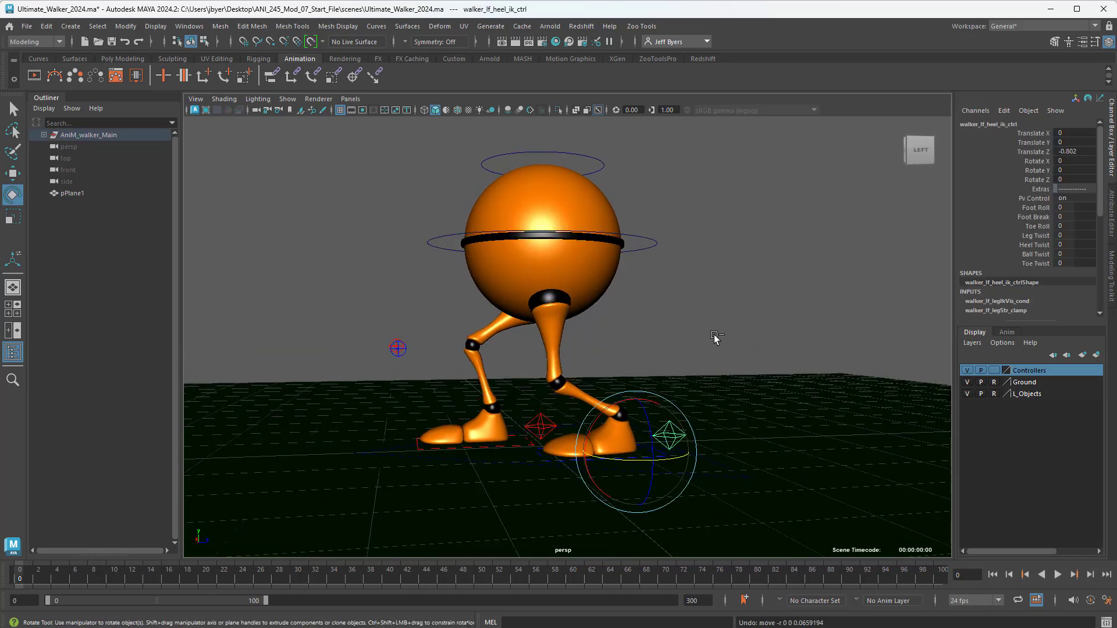
{"action": "key", "text": "ctrl+z"}
{"action": "key", "text": "ctrl+z"}
{"action": "key", "text": "ctrl+z"}
{"action": "key", "text": "ctrl+z"}
{"action": "key", "text": "ctrl+z"}
{"action": "key", "text": "ctrl+z"}
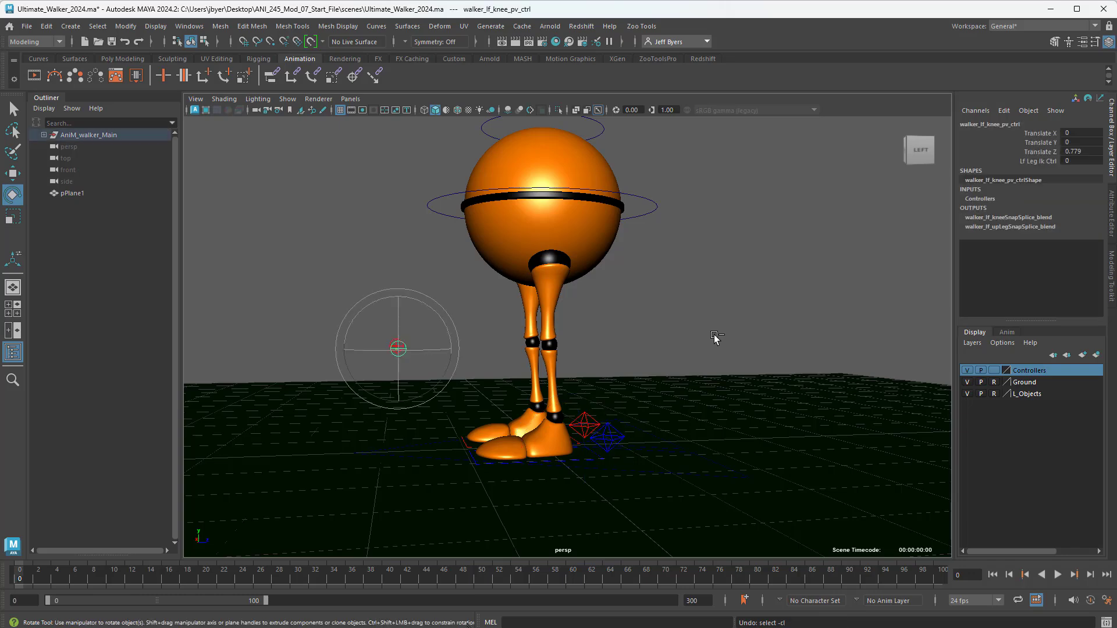
{"action": "key", "text": "ctrl+z"}
{"action": "key", "text": "ctrl+z"}
{"action": "key", "text": "ctrl+z"}
{"action": "key", "text": "ctrl+z"}
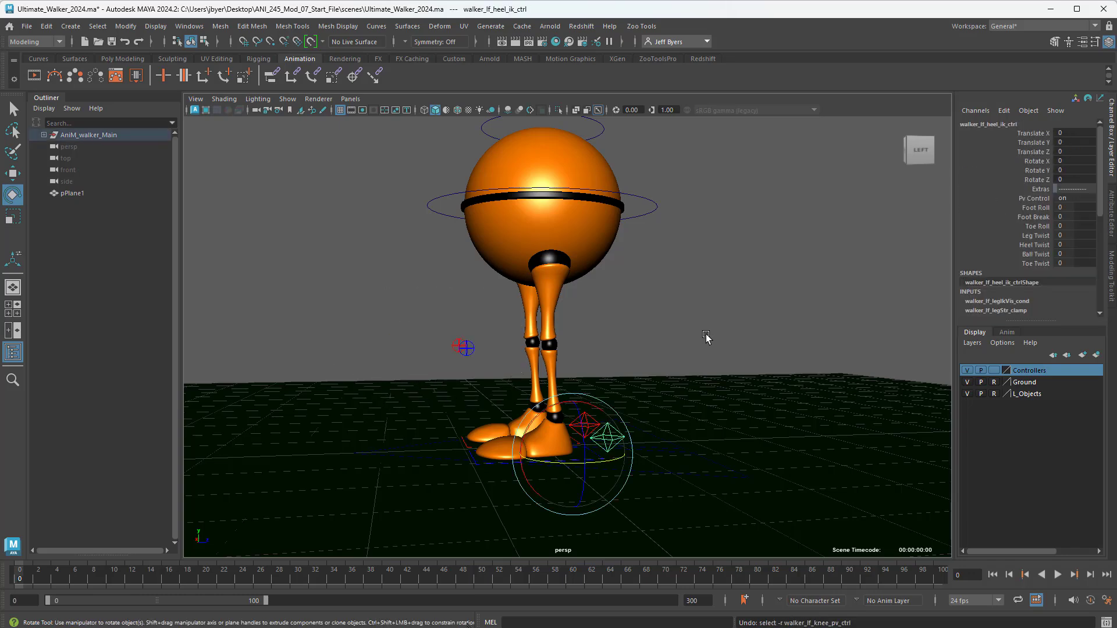
{"action": "mouse_move", "coordinate": [661, 339]}
{"action": "left_mouse_down", "text": "alt"}
{"action": "mouse_move", "coordinate": [689, 342]}
{"action": "mouse_move", "coordinate": [673, 340]}
{"action": "left_mouse_up", "text": "alt"}
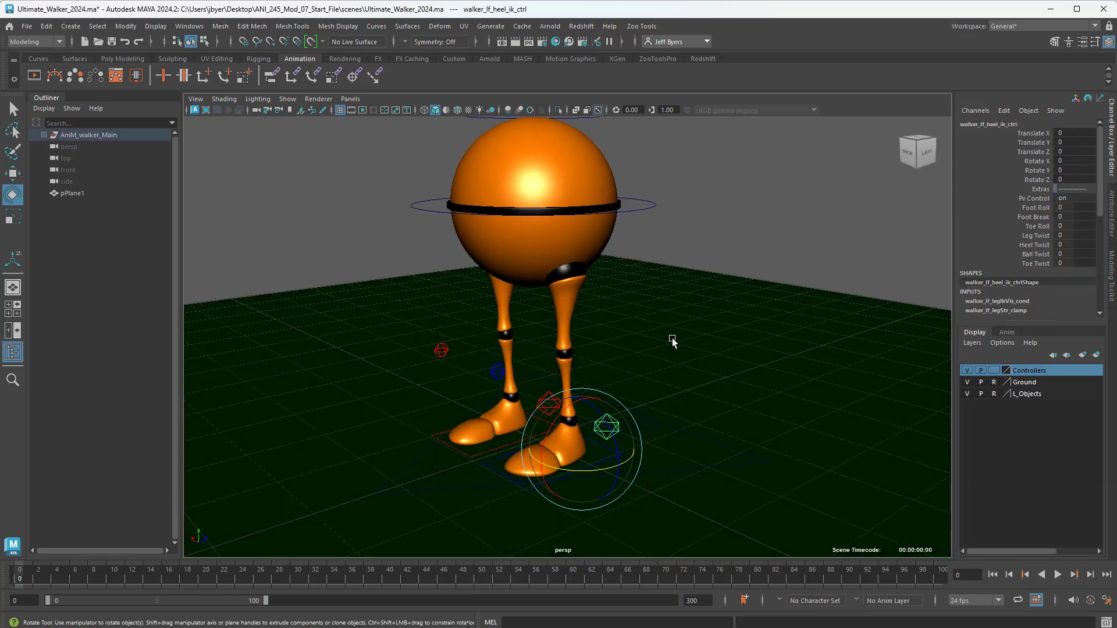
{"action": "scroll", "coordinate": [672, 338], "scroll_direction": "down", "scroll_amount": 3}
{"action": "left_click", "coordinate": [710, 229]}
{"action": "left_click_drag", "start_coordinate": [709, 229], "coordinate": [708, 210], "text": "alt"}
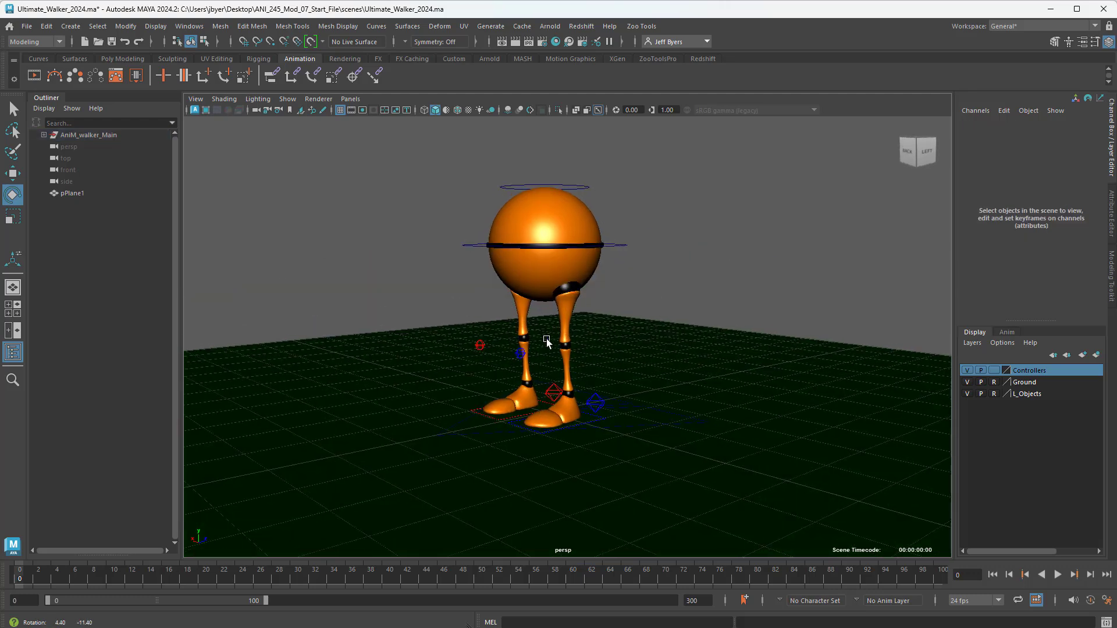
Examine the translate and Rt Leg Ik Ctrl channels of the right knee pole vector control.
{"action": "left_click", "coordinate": [481, 346]}
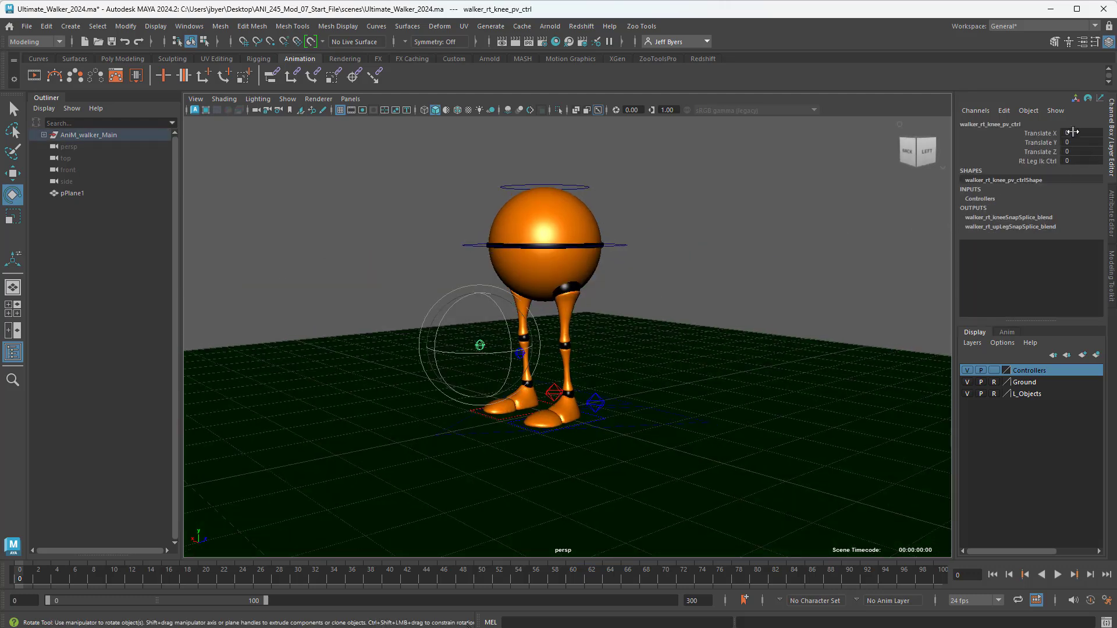
{"action": "mouse_move", "coordinate": [1072, 132]}
{"action": "left_mouse_down"}
{"action": "mouse_move", "coordinate": [1074, 161]}
{"action": "mouse_move", "coordinate": [1075, 140]}
{"action": "left_mouse_up"}
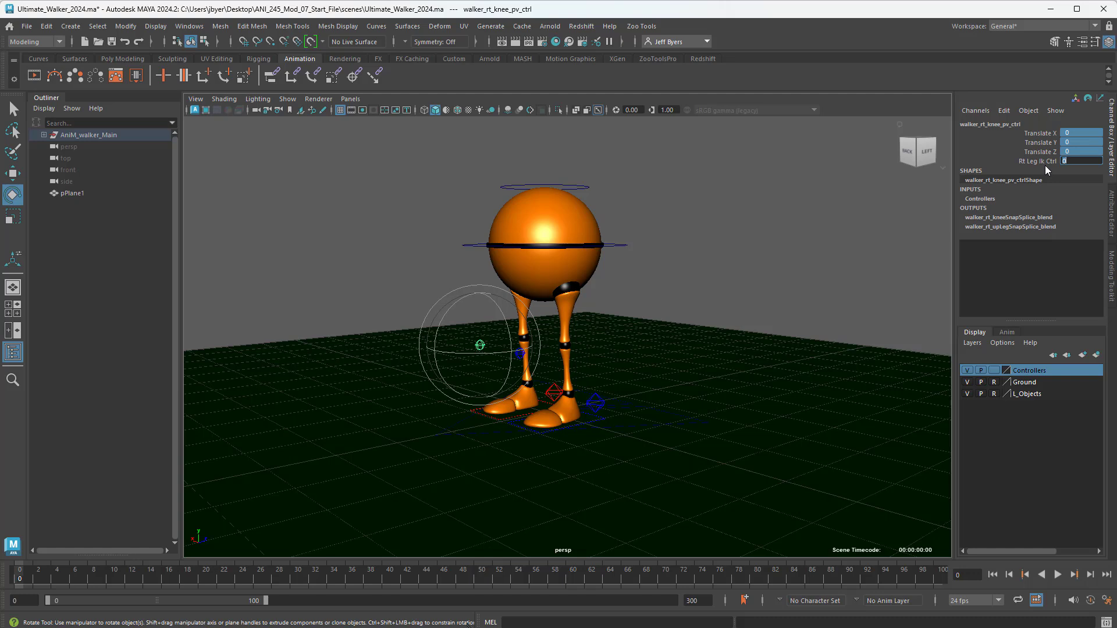
{"action": "left_click", "coordinate": [686, 272]}
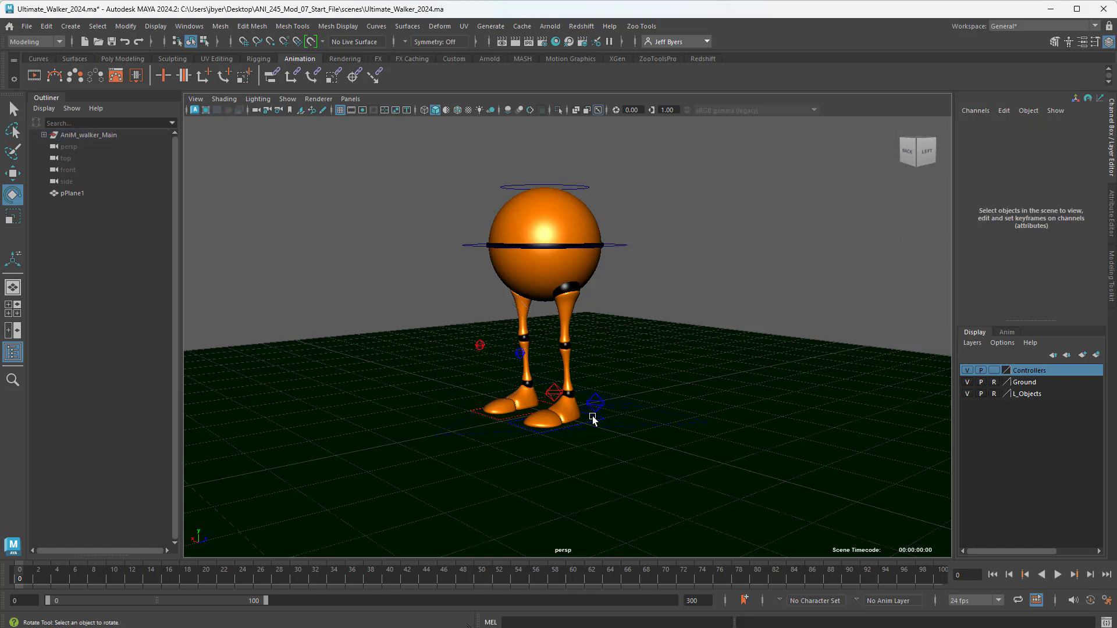
Lift the left foot forward by moving its heel IK control to Translate Y about 0.468 and Translate Z about 0.806.
{"action": "left_click", "coordinate": [598, 405]}
{"action": "key", "text": "w"}
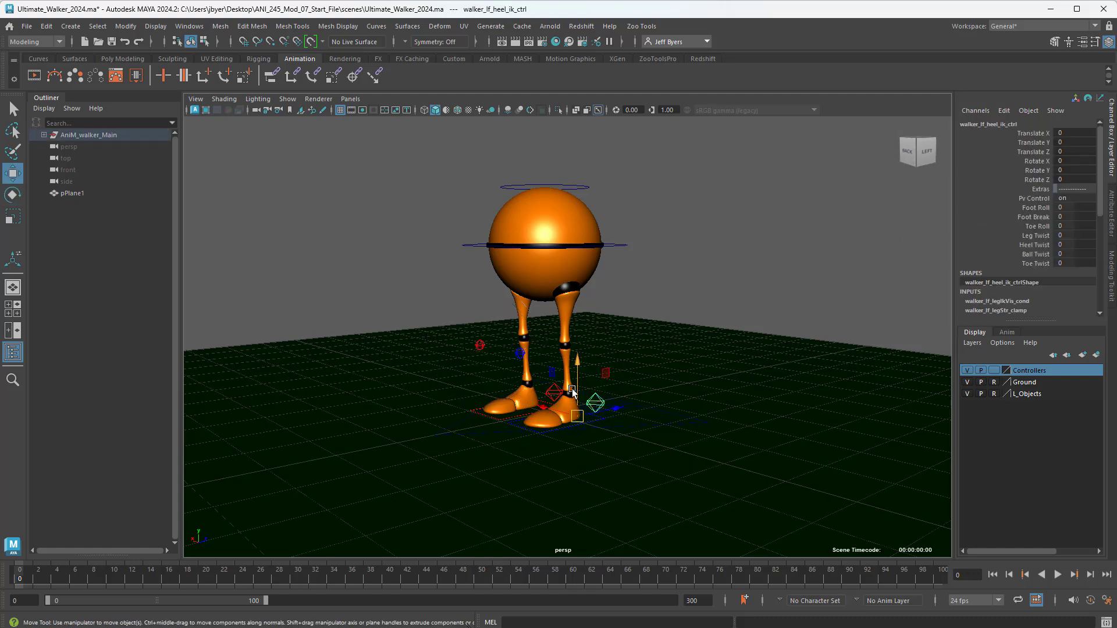
{"action": "left_click_drag", "start_coordinate": [575, 366], "coordinate": [576, 340]}
{"action": "left_click_drag", "start_coordinate": [618, 380], "coordinate": [588, 386]}
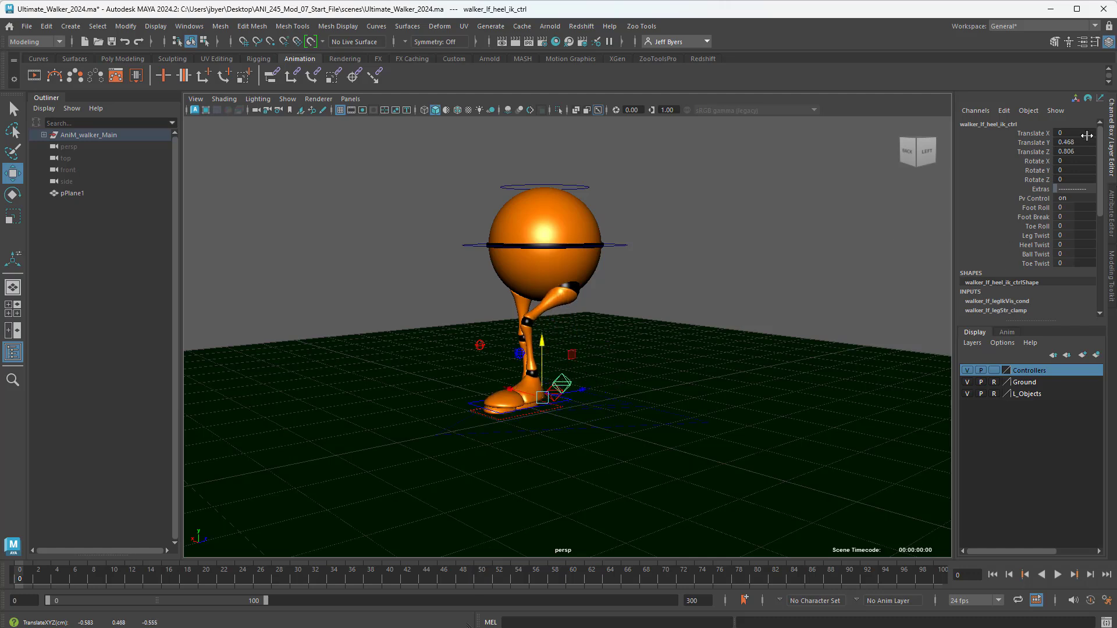
Reset the left heel IK control's Translate Y and Translate Z to 0.
{"action": "left_click_drag", "start_coordinate": [1076, 142], "coordinate": [1075, 150]}
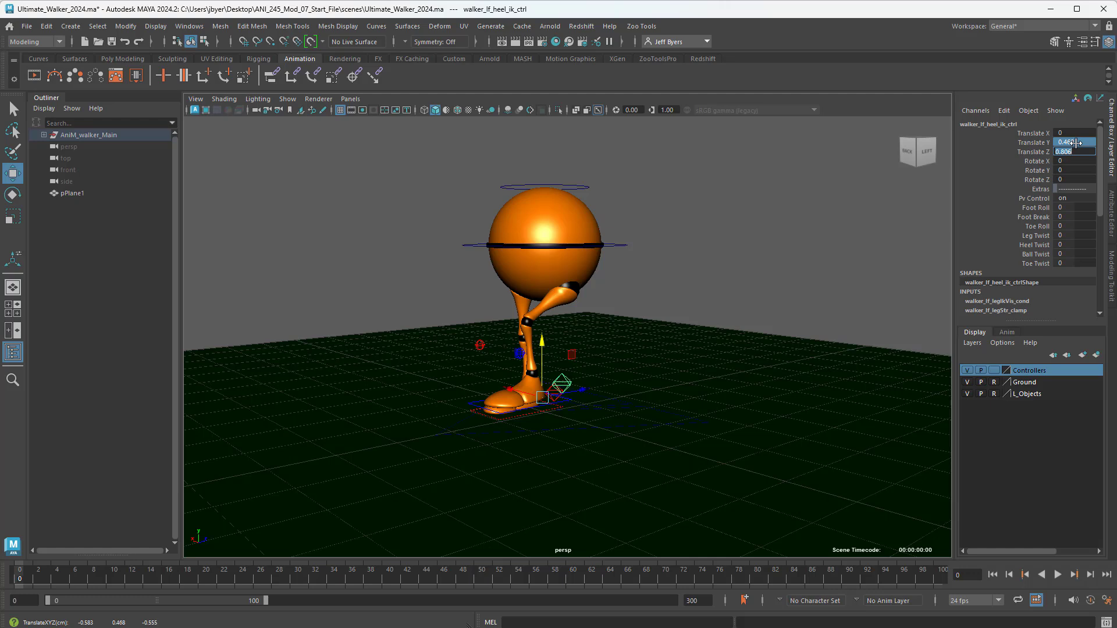
{"action": "type", "text": "0"}
{"action": "key", "text": "Return"}
Try the left heel IK control's Toe Roll at about -26.9 and its Leg Twist at about -21.9.
{"action": "left_click", "coordinate": [1042, 226]}
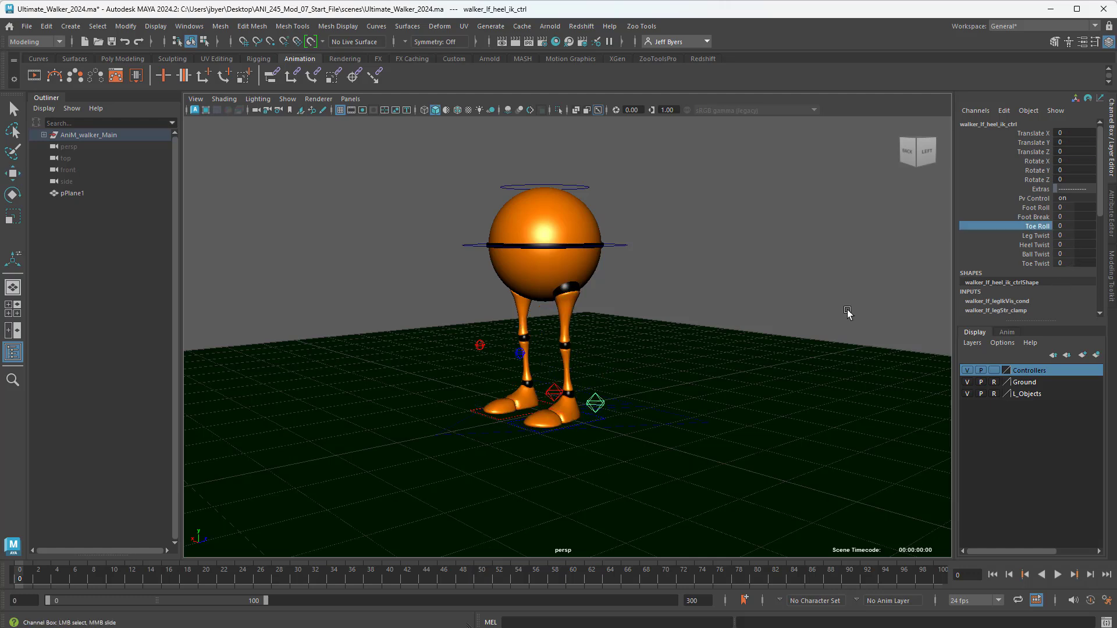
{"action": "middle_click_drag", "start_coordinate": [712, 349], "coordinate": [552, 334]}
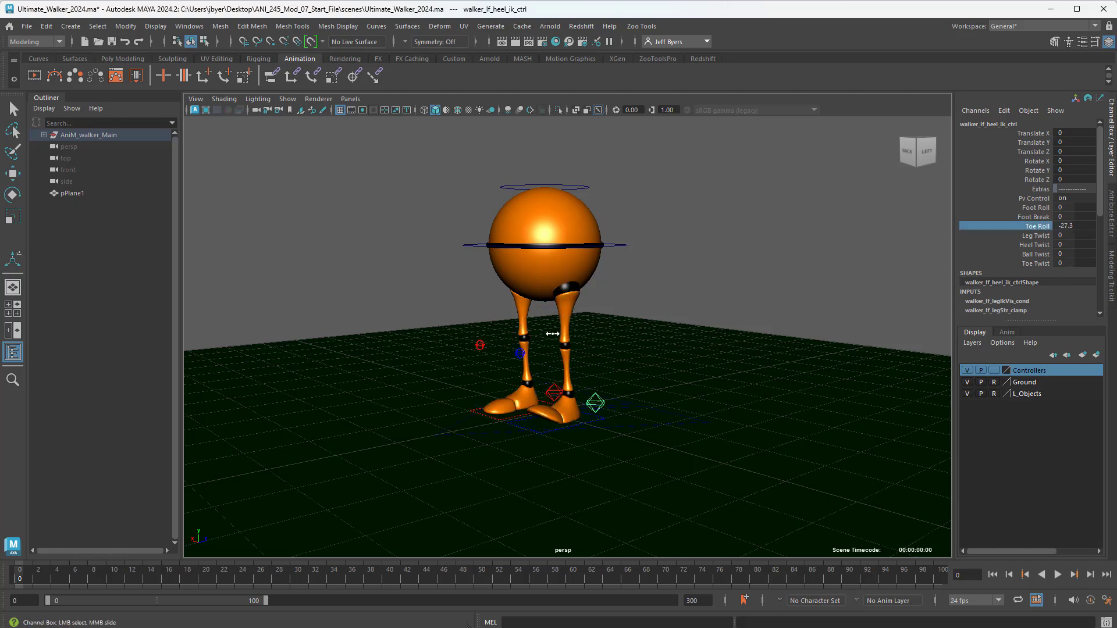
{"action": "left_click", "coordinate": [1031, 236]}
{"action": "middle_click_drag", "start_coordinate": [788, 313], "coordinate": [642, 310]}
Try the left heel IK control's Foot Roll at about 27.7 and its Foot Break at about -15.4.
{"action": "left_click", "coordinate": [1034, 208]}
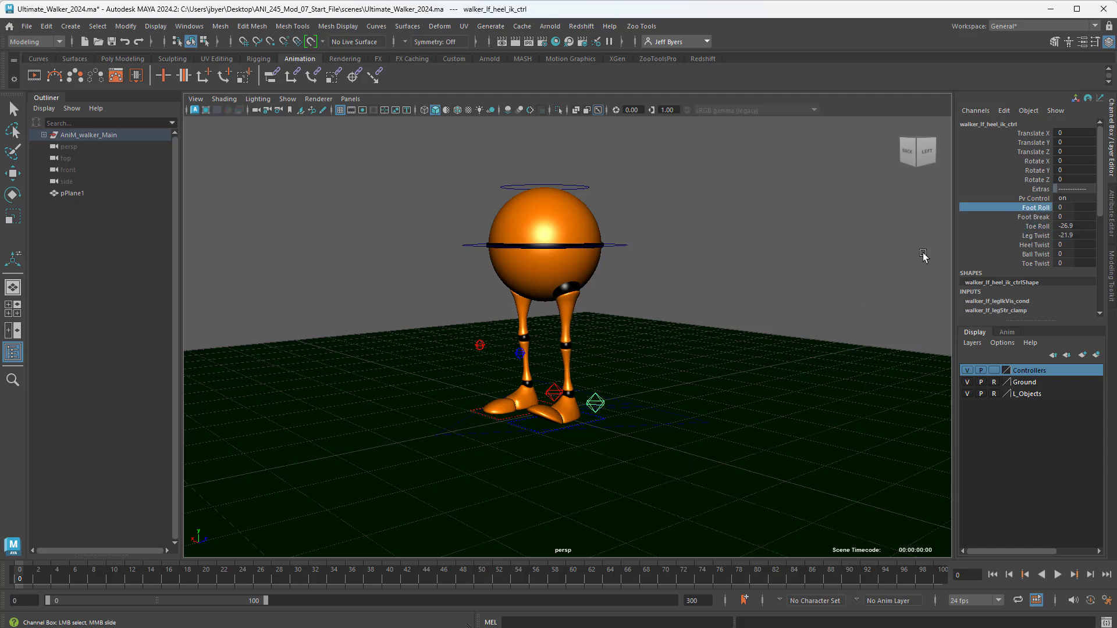
{"action": "middle_click_drag", "start_coordinate": [718, 321], "coordinate": [836, 296]}
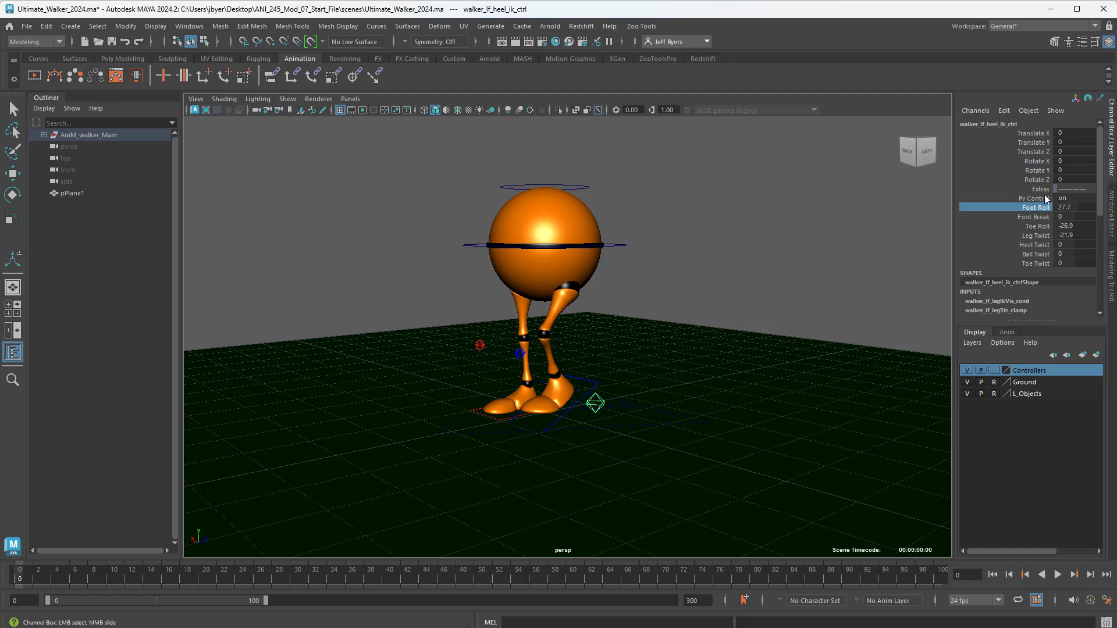
{"action": "left_click", "coordinate": [1034, 199]}
{"action": "left_click", "coordinate": [1030, 217]}
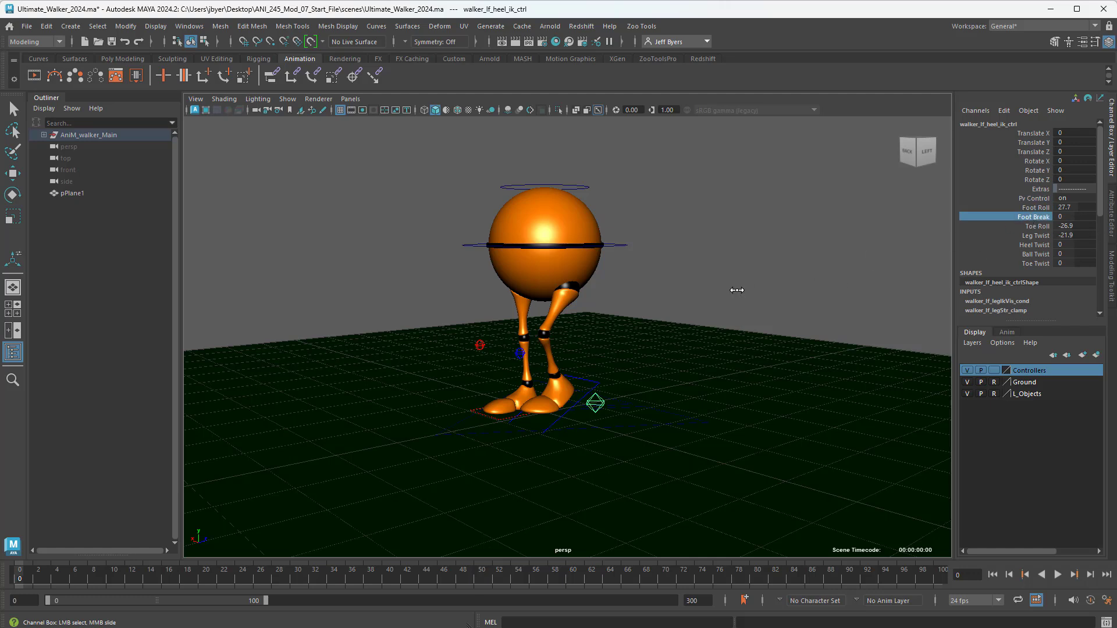
{"action": "middle_click_drag", "start_coordinate": [736, 291], "coordinate": [643, 290]}
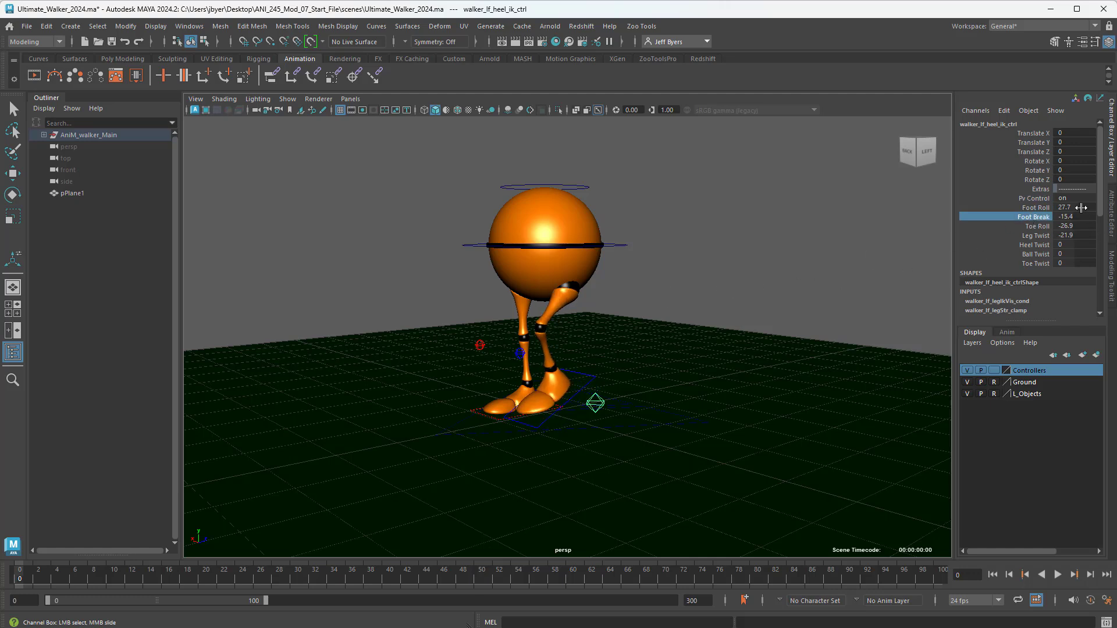
Reset the left heel IK control's Foot Roll, Foot Break, Toe Roll and Leg Twist to 0.
{"action": "left_click_drag", "start_coordinate": [1081, 208], "coordinate": [1085, 236]}
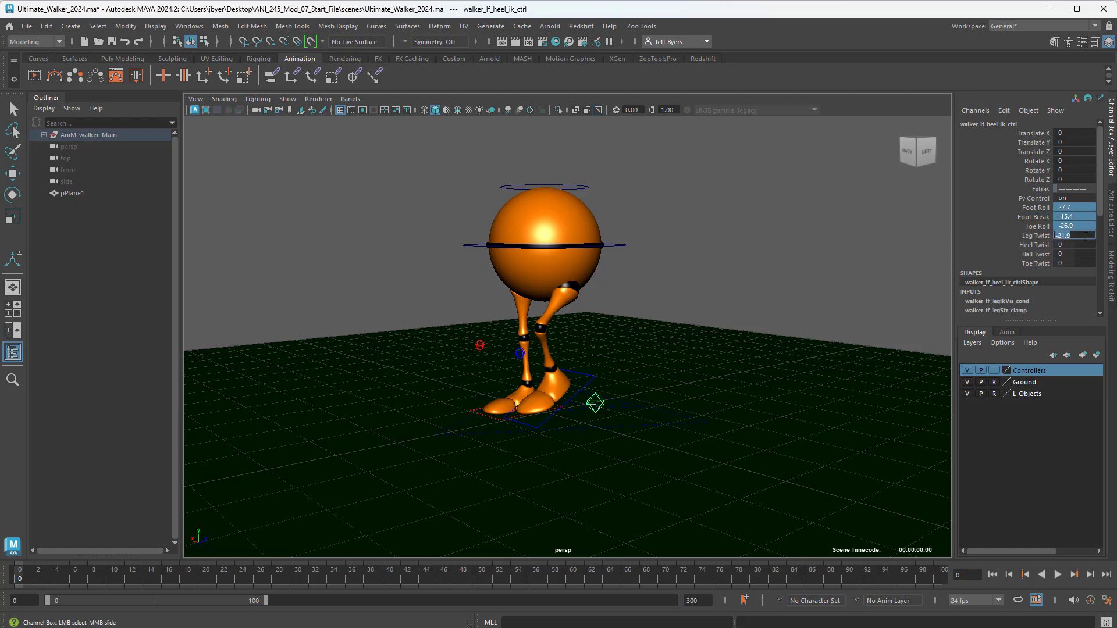
{"action": "key", "text": "Return"}
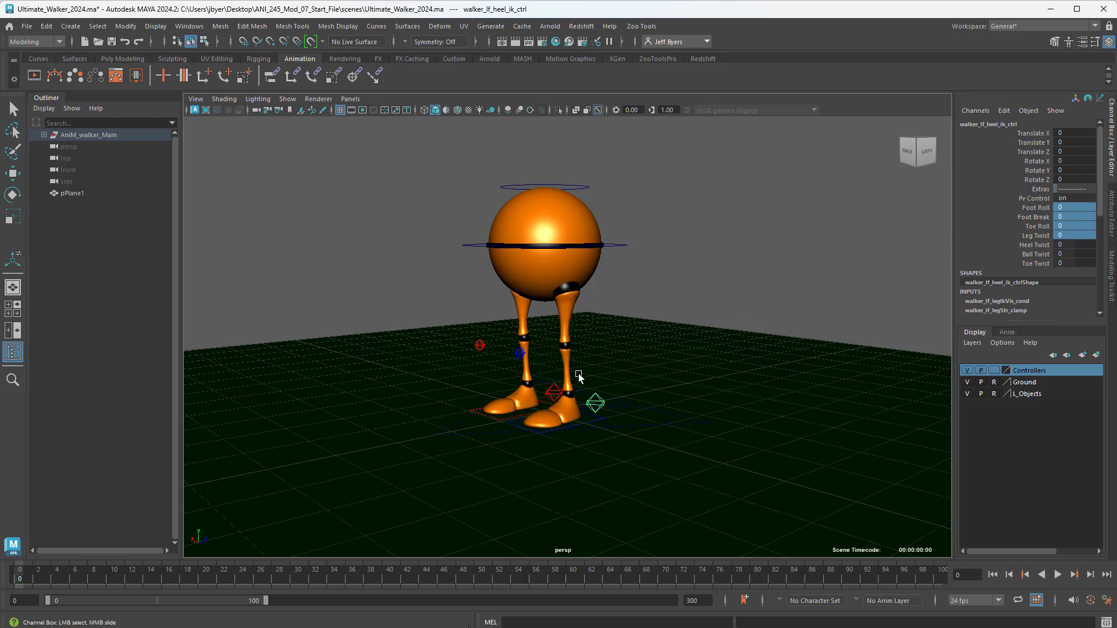
{"action": "left_click_drag", "start_coordinate": [700, 304], "coordinate": [660, 400], "text": "alt"}
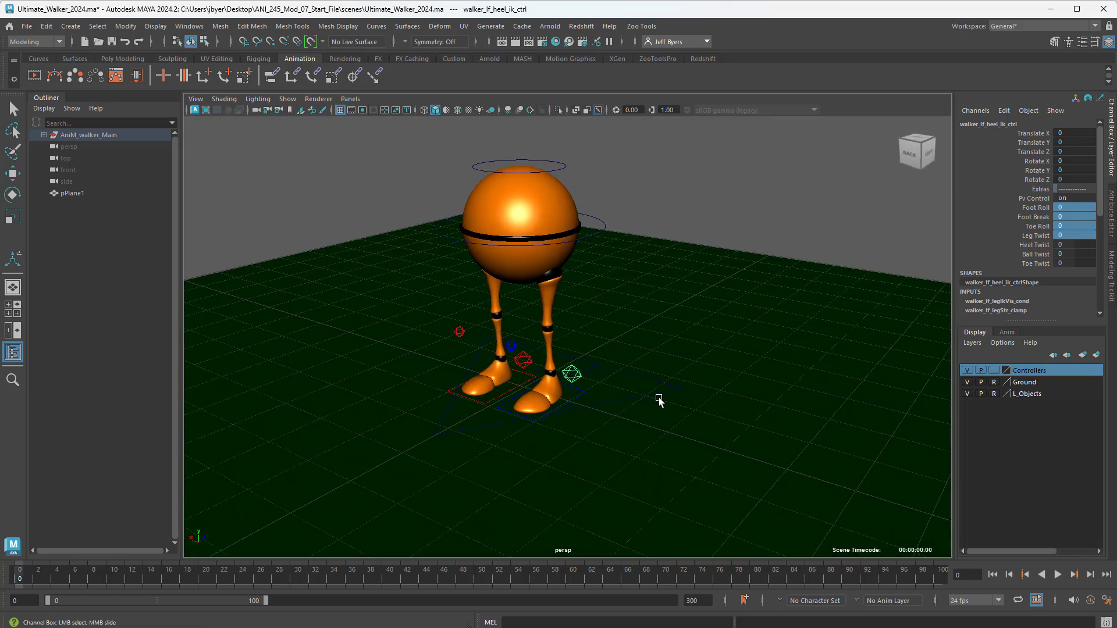
Inspect the CTRL_Root control's channels and clear the selection.
{"action": "left_click", "coordinate": [654, 384]}
{"action": "key", "text": "w"}
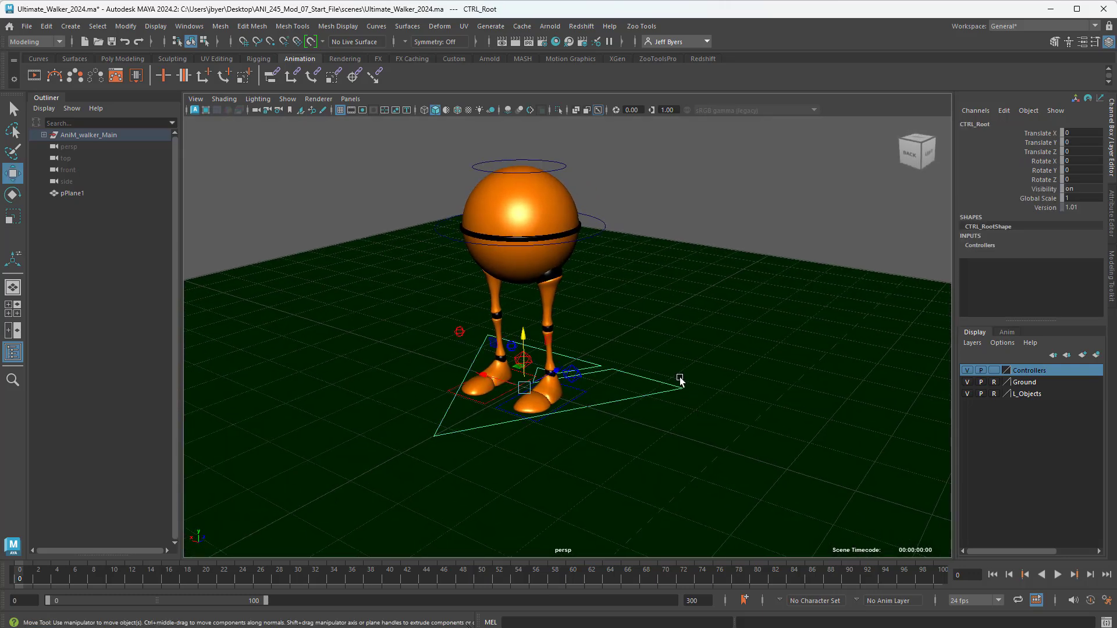
{"action": "left_click", "coordinate": [718, 184]}
{"action": "left_click_drag", "start_coordinate": [652, 312], "coordinate": [650, 305], "text": "alt"}
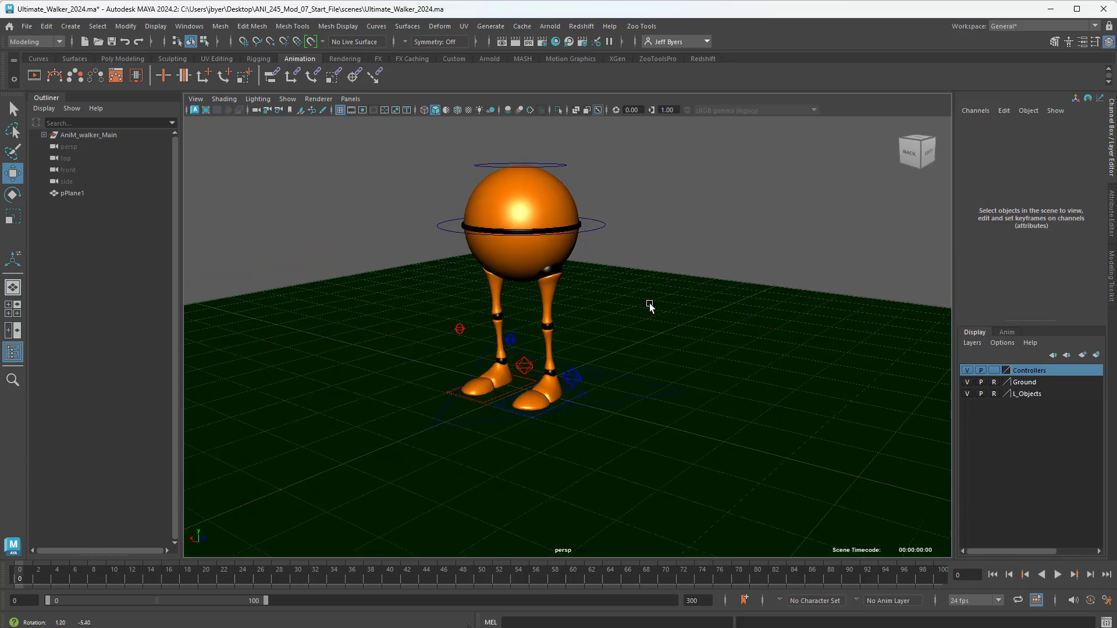
{"action": "middle_click_drag", "start_coordinate": [661, 289], "coordinate": [668, 321], "text": "alt"}
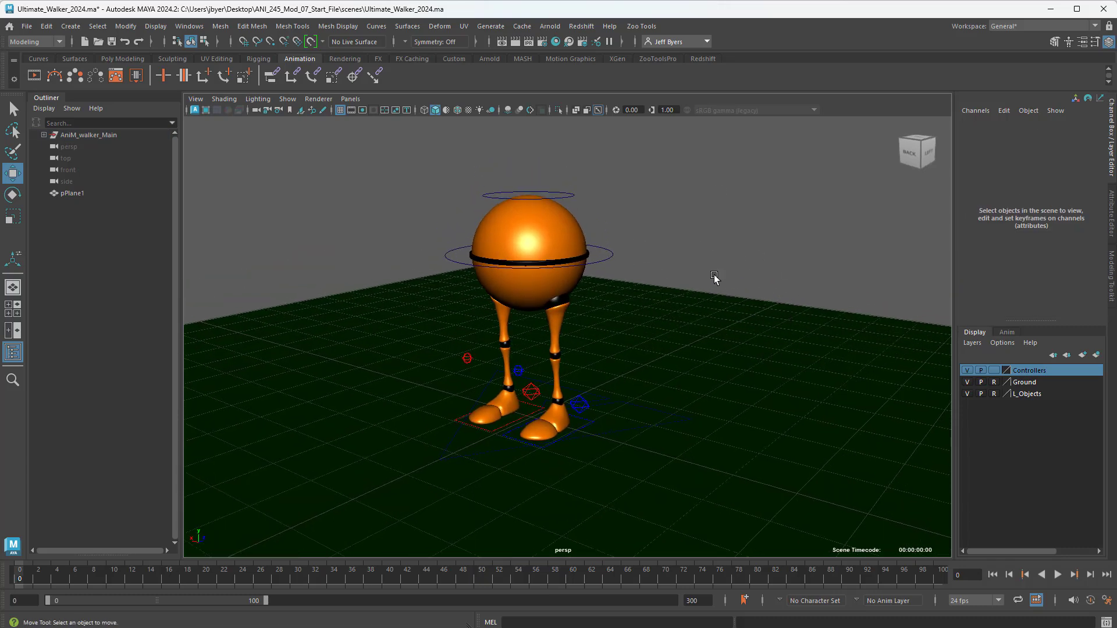
{"action": "mouse_move", "coordinate": [714, 277]}
{"action": "left_mouse_down", "text": "alt"}
{"action": "mouse_move", "coordinate": [675, 280]}
{"action": "mouse_move", "coordinate": [738, 279]}
{"action": "mouse_move", "coordinate": [728, 279]}
{"action": "left_mouse_up", "text": "alt"}
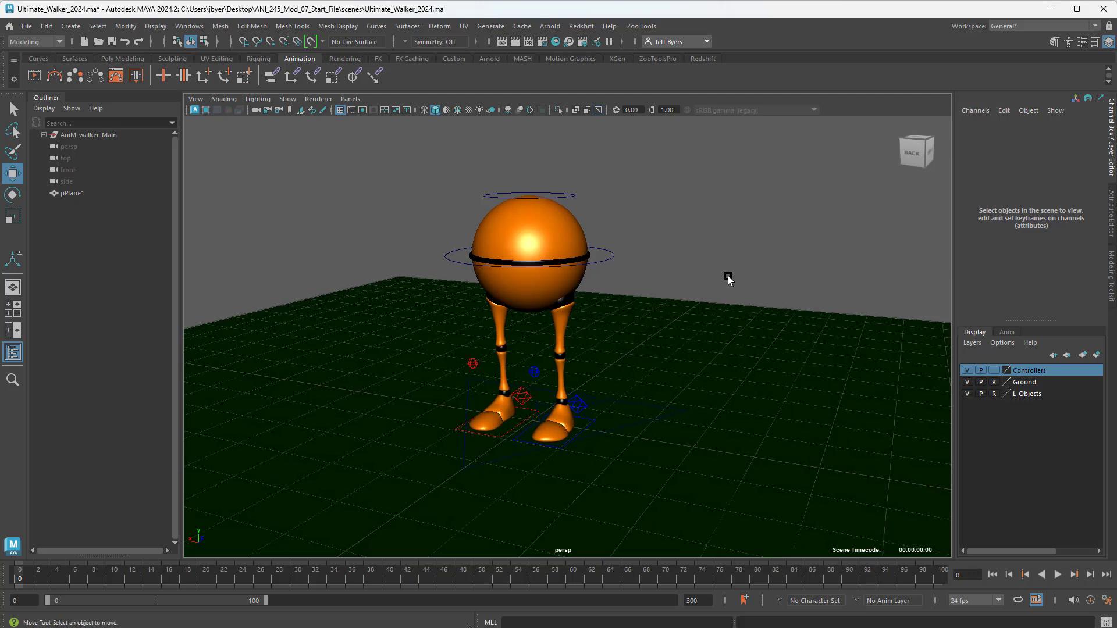